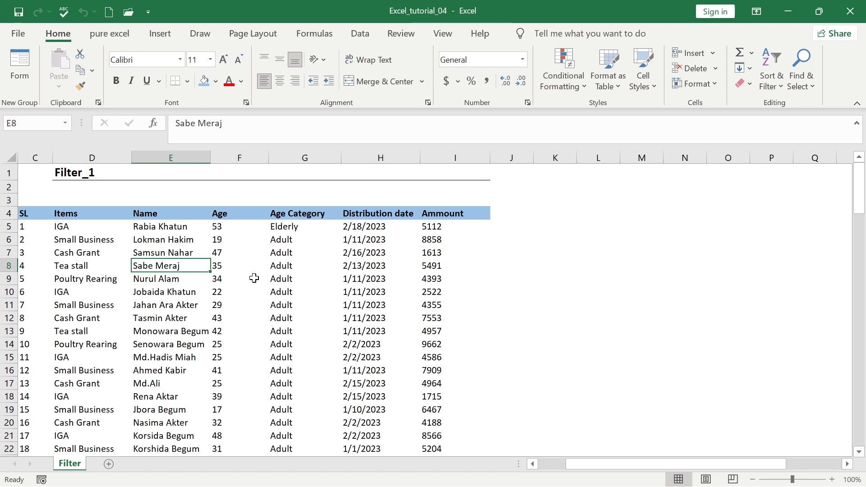
Select the table's header row and add filter buttons through Sort & Filter
{"action": "left_click", "coordinate": [254, 279]}
{"action": "left_click_drag", "start_coordinate": [33, 213], "coordinate": [467, 214]}
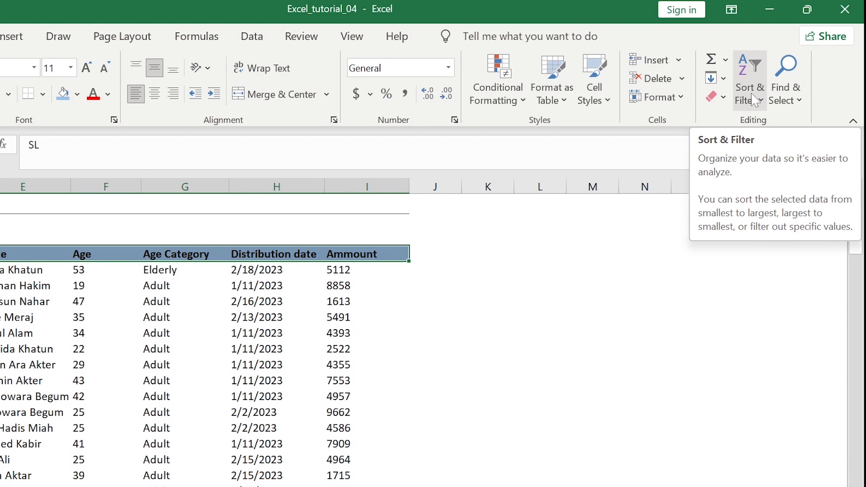
{"action": "left_click", "coordinate": [754, 100]}
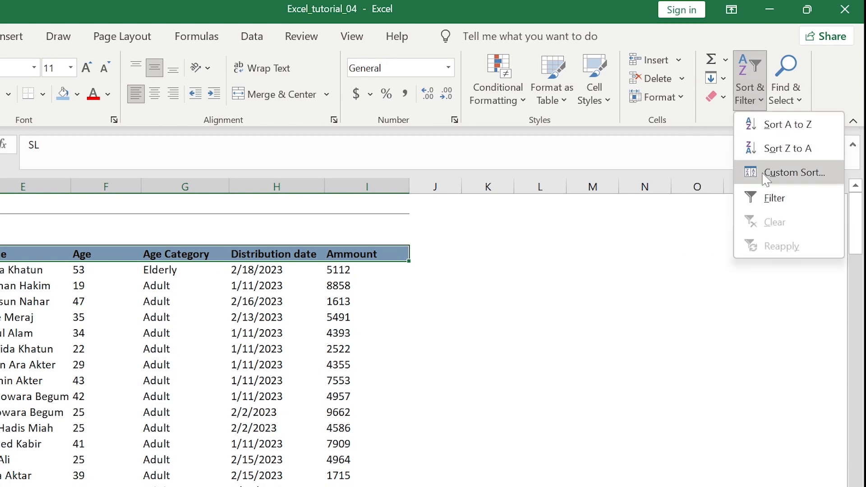
{"action": "left_click", "coordinate": [767, 199]}
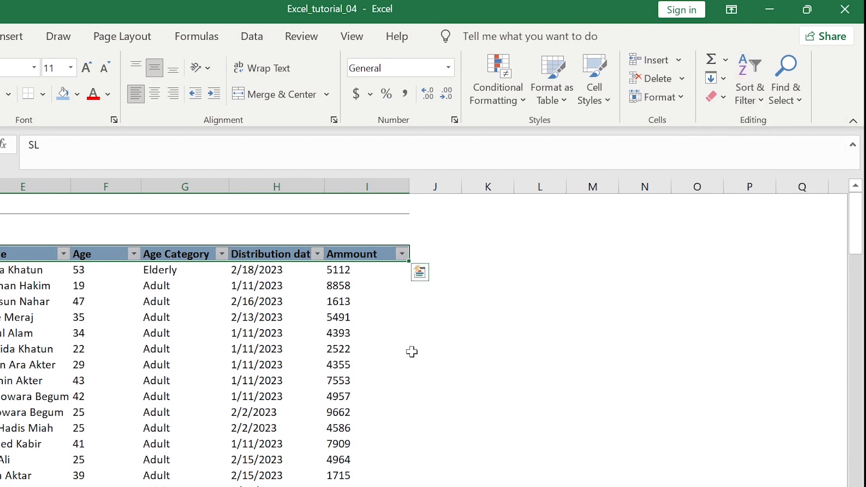
Check the Items, Distribution date and Ammount filter lists, then undo the header filters
{"action": "left_click", "coordinate": [381, 350]}
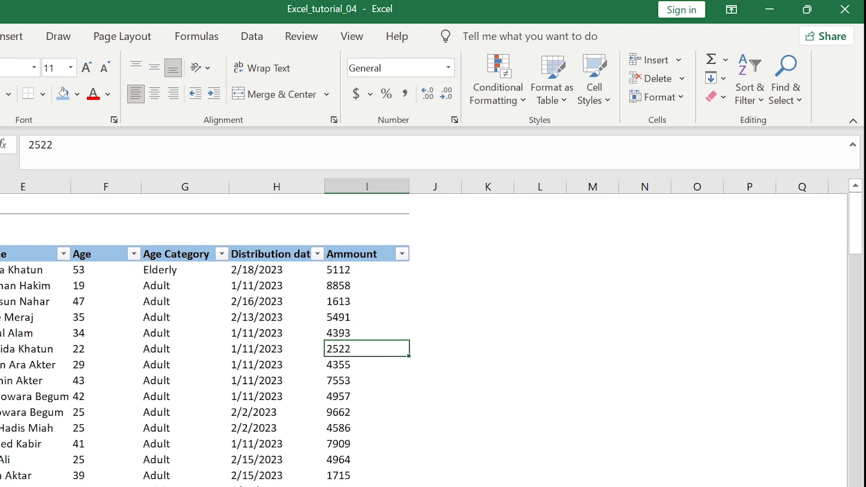
{"action": "left_click", "coordinate": [1, 254]}
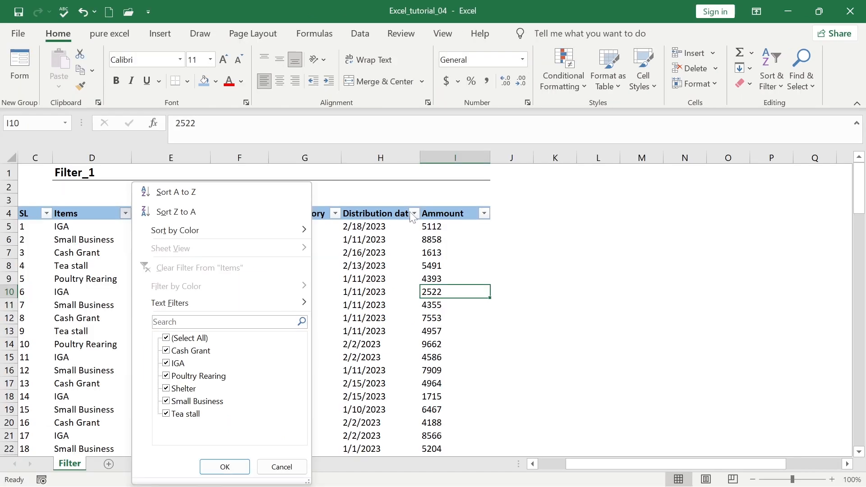
{"action": "left_click", "coordinate": [318, 255]}
{"action": "left_click", "coordinate": [318, 255]}
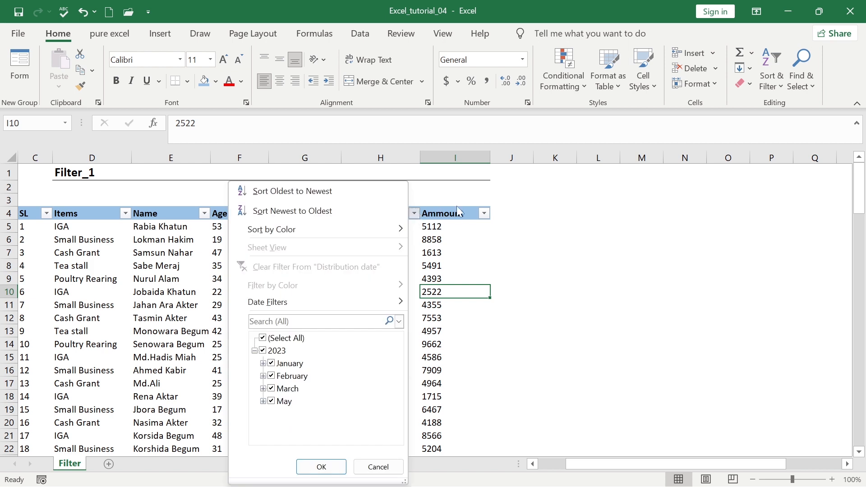
{"action": "left_click", "coordinate": [483, 214]}
{"action": "left_click", "coordinate": [484, 214]}
{"action": "key", "text": "Escape"}
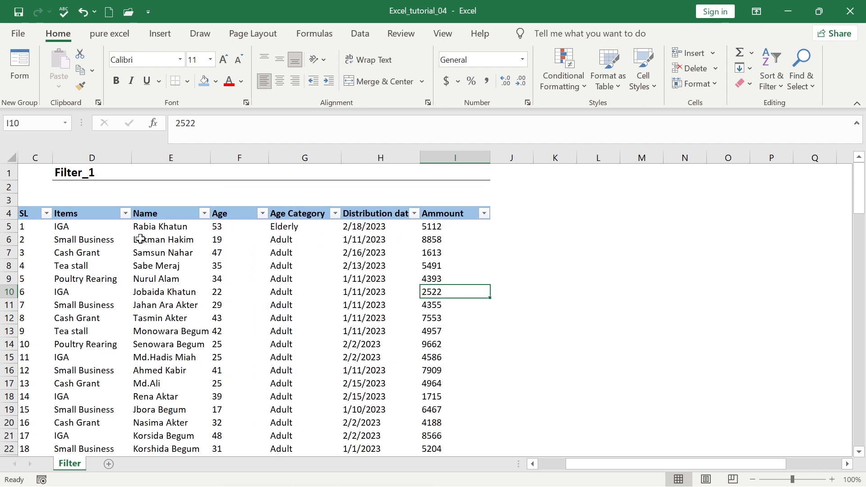
{"action": "left_click_drag", "start_coordinate": [32, 214], "coordinate": [177, 213]}
{"action": "key", "text": "ctrl+z"}
Turn on Filter for header row C4:I4 from the Data tab, then switch it off with Ctrl+Shift+L
{"action": "left_click_drag", "start_coordinate": [39, 216], "coordinate": [478, 213]}
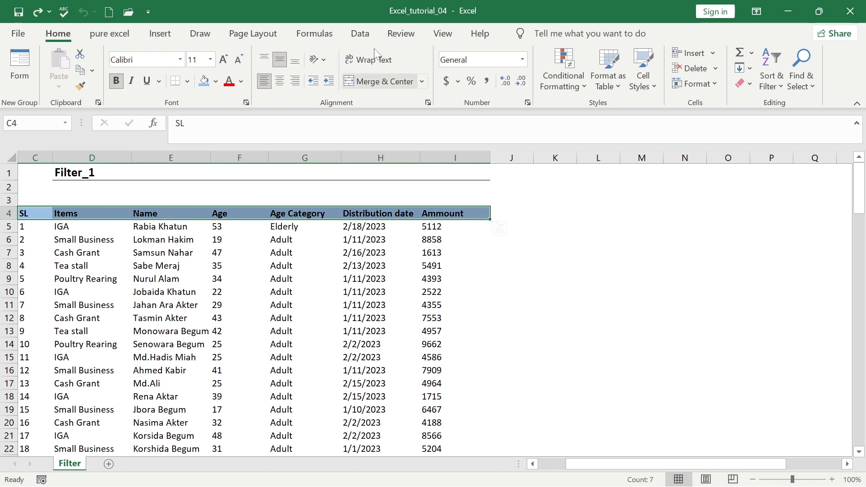
{"action": "left_click", "coordinate": [360, 34]}
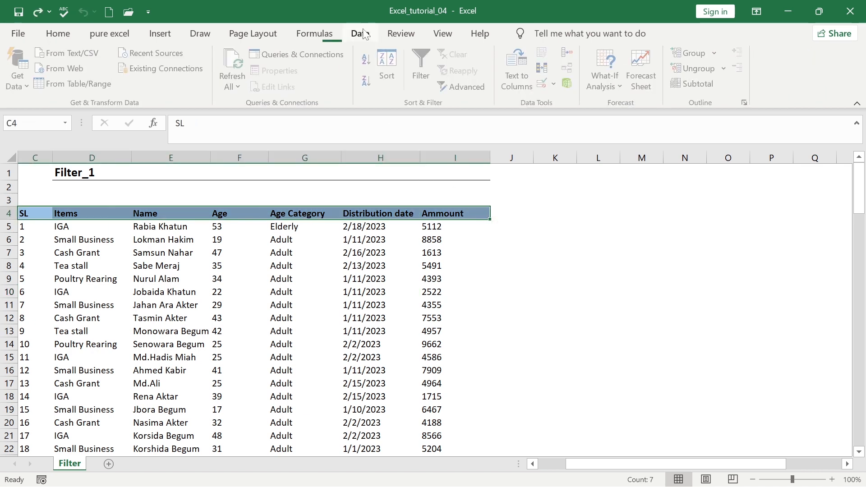
{"action": "left_click", "coordinate": [422, 58]}
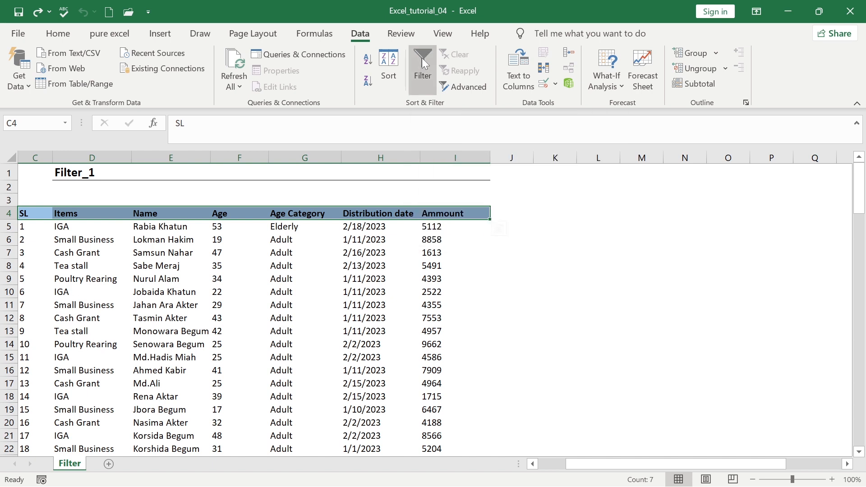
{"action": "left_click", "coordinate": [370, 262]}
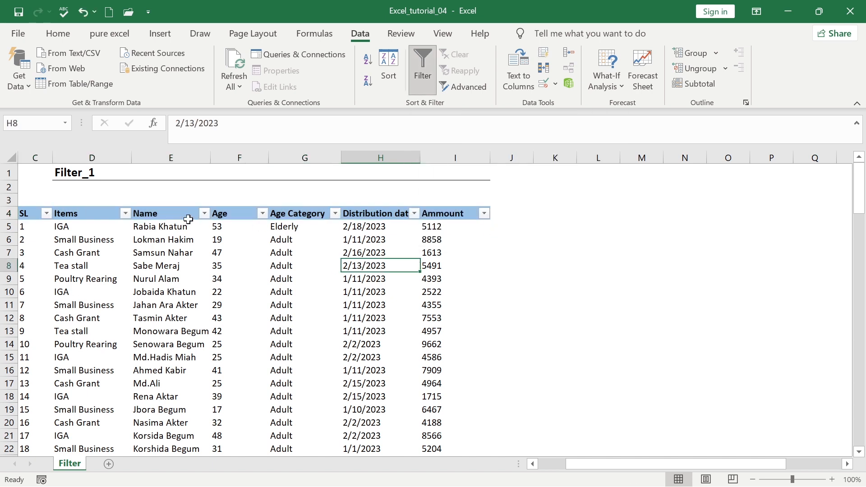
{"action": "left_click", "coordinate": [395, 215]}
{"action": "key", "text": "ctrl+shift+l"}
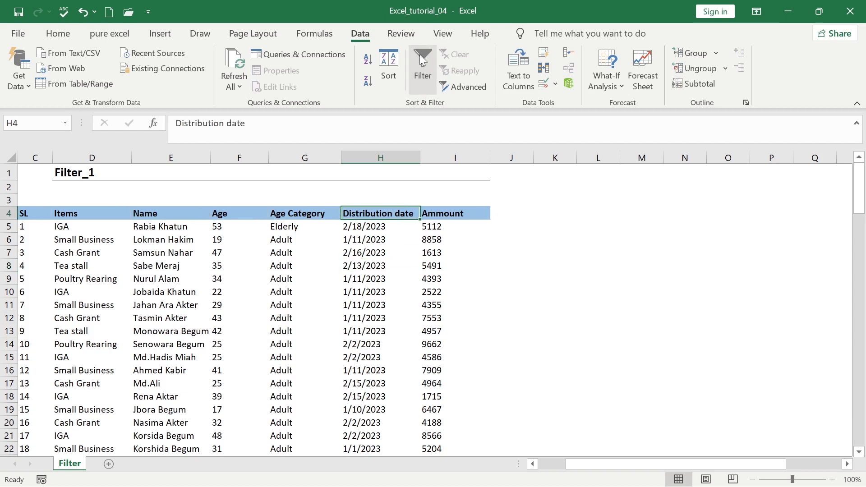
Turn filtering back on with Ctrl+Shift+L so every header has a filter button
{"action": "left_click", "coordinate": [262, 277]}
{"action": "left_click", "coordinate": [44, 212]}
{"action": "left_click", "coordinate": [196, 277]}
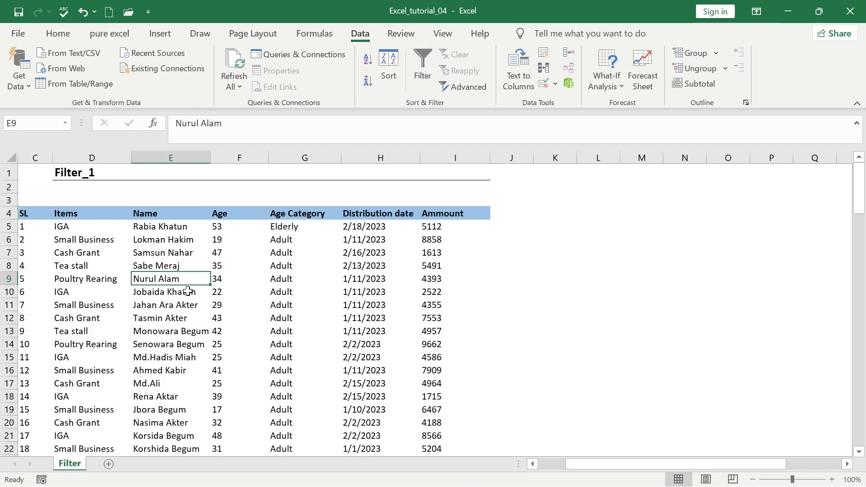
{"action": "left_click", "coordinate": [383, 330]}
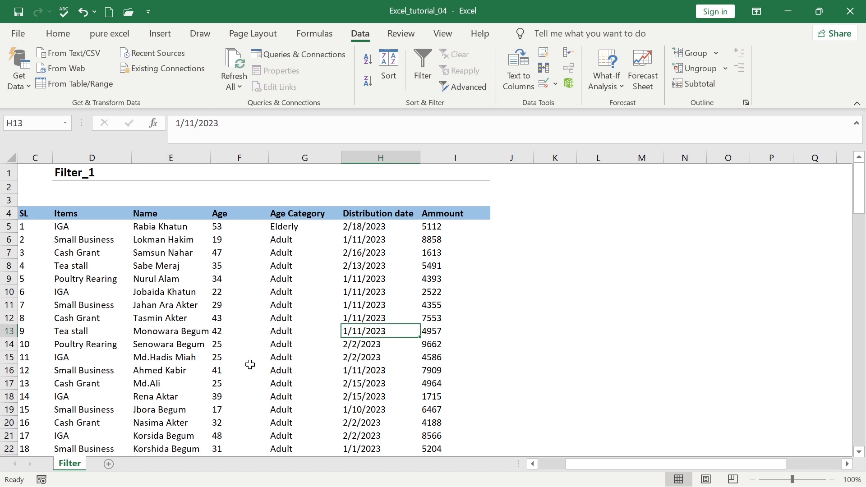
{"action": "left_click", "coordinate": [206, 356]}
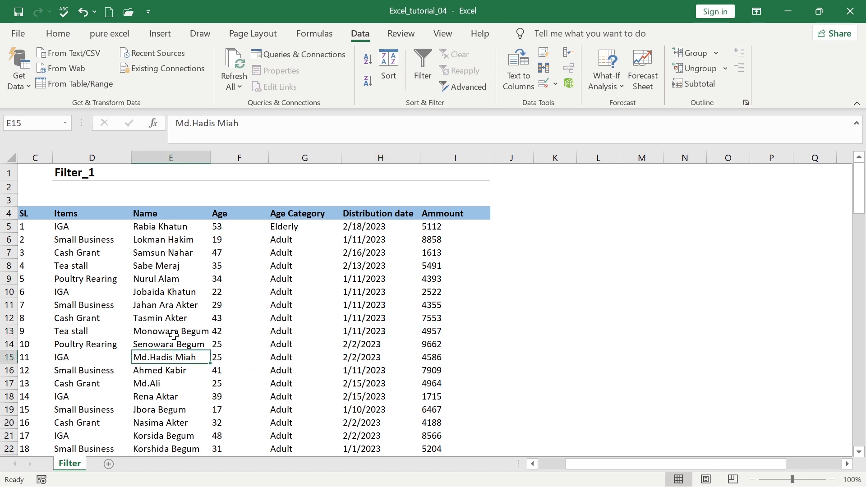
{"action": "left_click", "coordinate": [177, 305]}
{"action": "key", "text": "ctrl+shift+l"}
{"action": "left_click", "coordinate": [185, 277]}
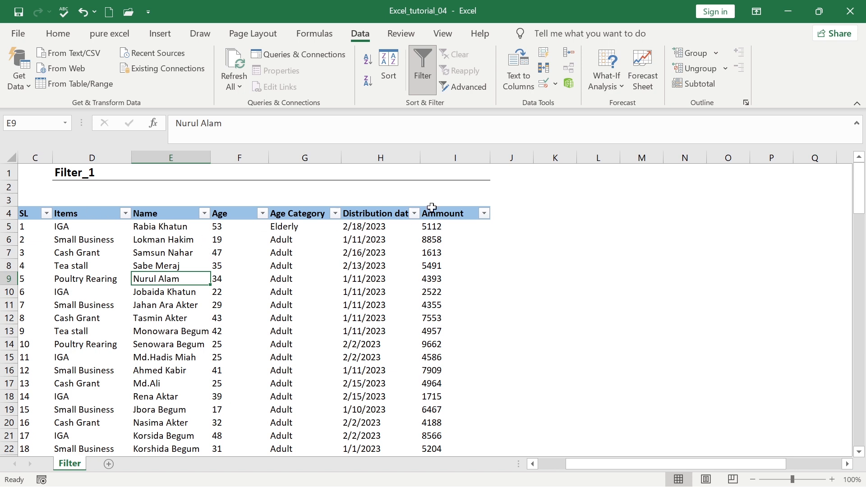
{"action": "left_click", "coordinate": [347, 266]}
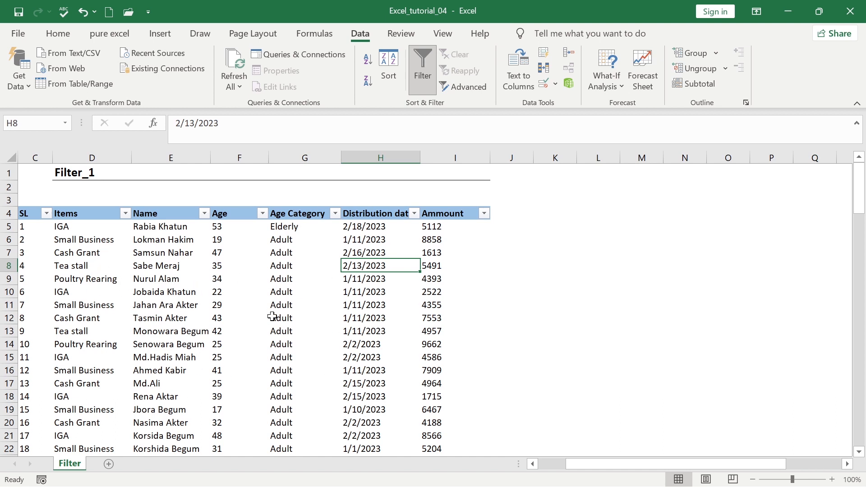
{"action": "left_click", "coordinate": [79, 241]}
{"action": "left_click", "coordinate": [150, 245]}
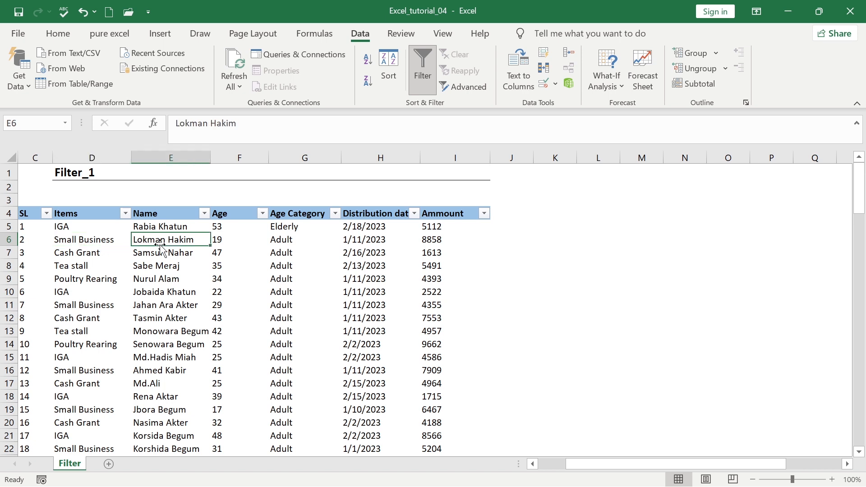
{"action": "left_click", "coordinate": [244, 251]}
{"action": "left_click", "coordinate": [285, 264]}
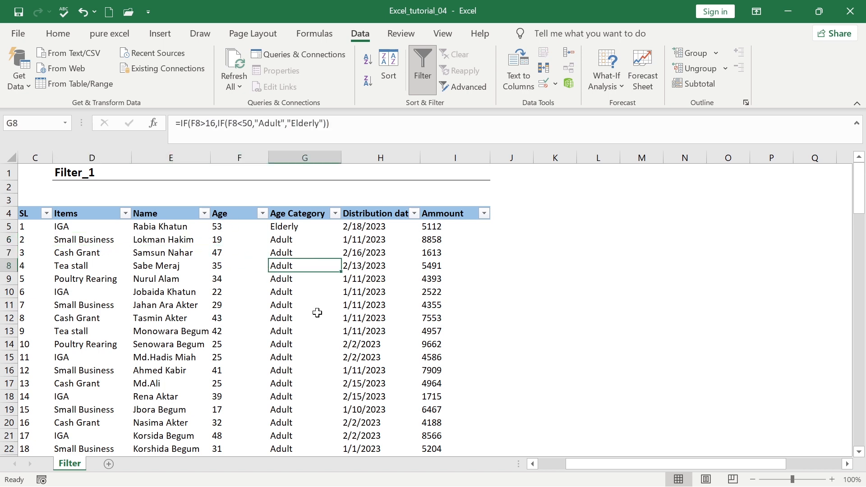
{"action": "left_click", "coordinate": [375, 277]}
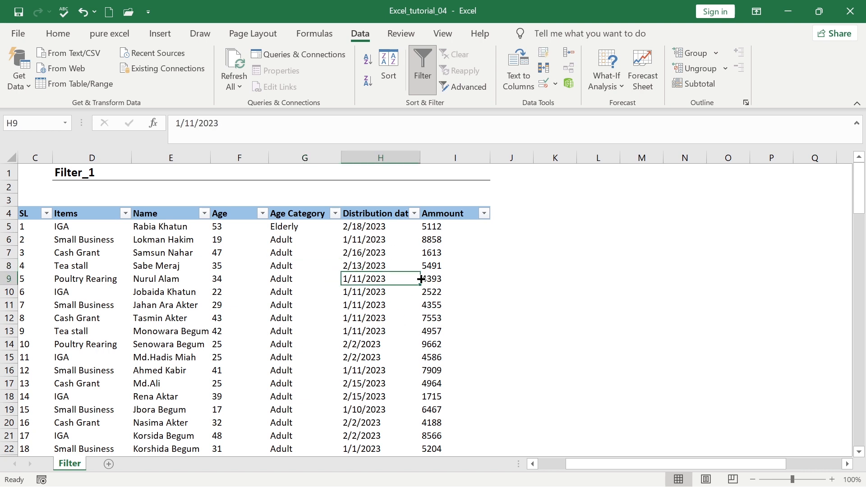
{"action": "left_click", "coordinate": [453, 252]}
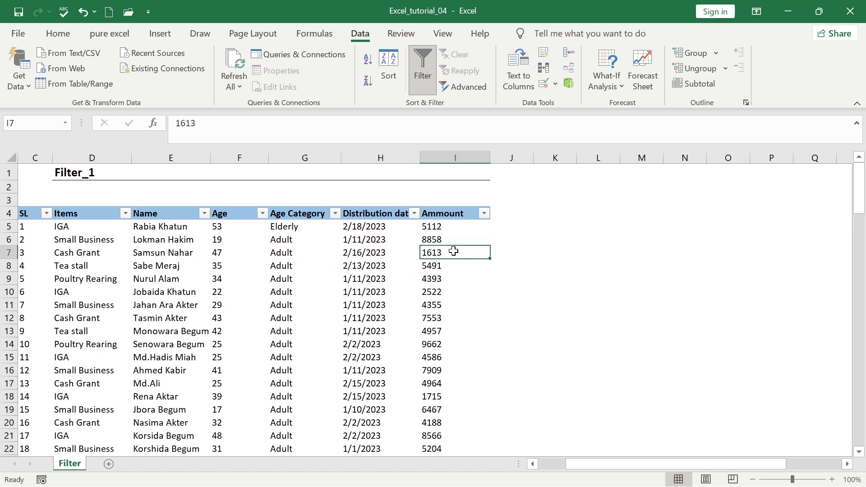
{"action": "left_click_drag", "start_coordinate": [454, 251], "coordinate": [452, 292]}
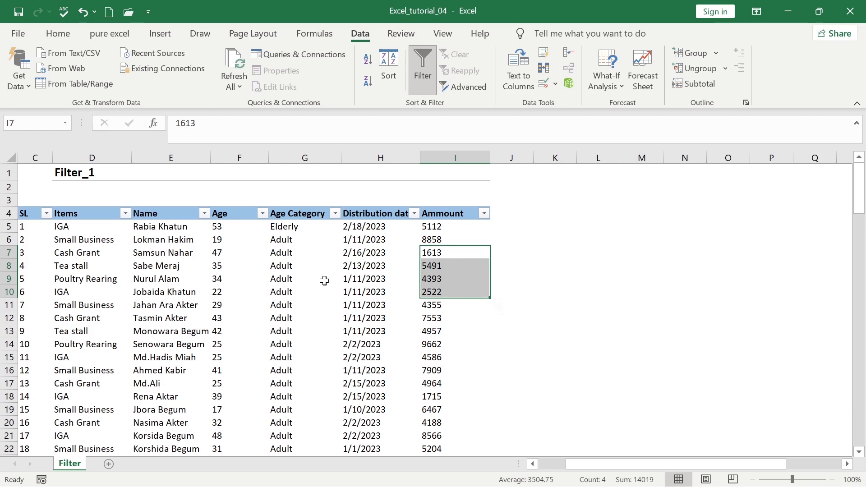
{"action": "left_click", "coordinate": [158, 276]}
{"action": "left_click", "coordinate": [113, 251]}
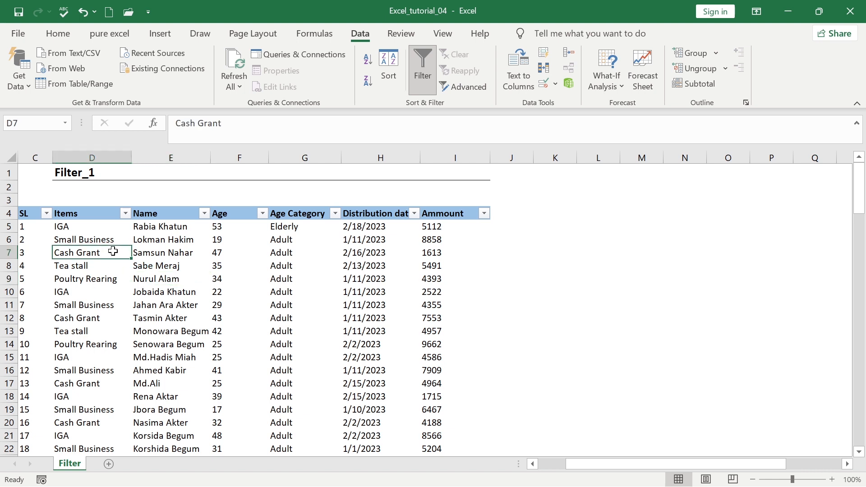
Filter the Items column to show only Cash Grant rows
{"action": "left_click", "coordinate": [125, 213]}
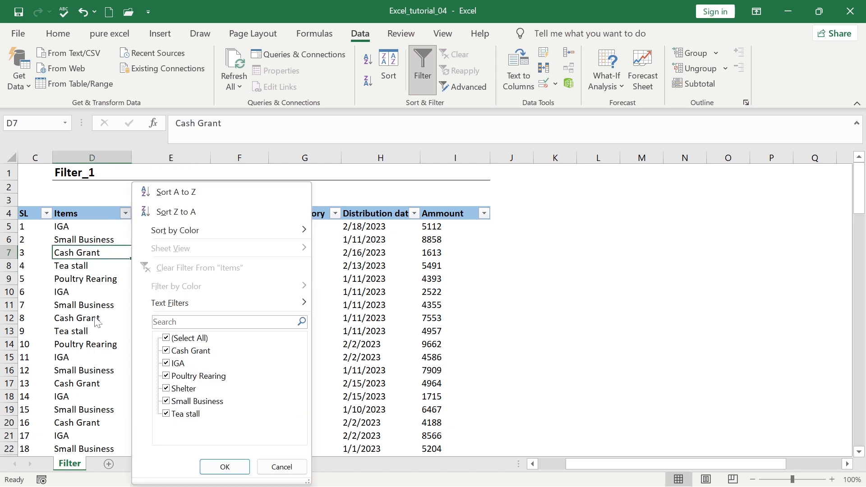
{"action": "left_click", "coordinate": [195, 339]}
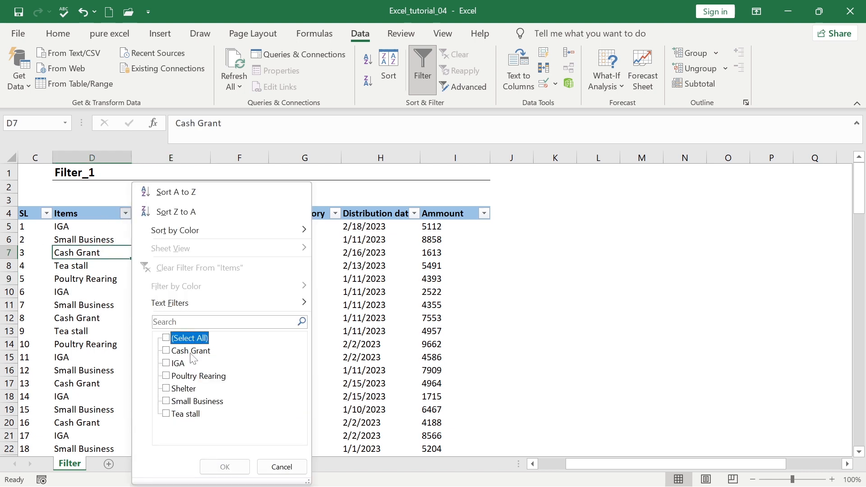
{"action": "left_click", "coordinate": [192, 352]}
{"action": "left_click", "coordinate": [225, 467]}
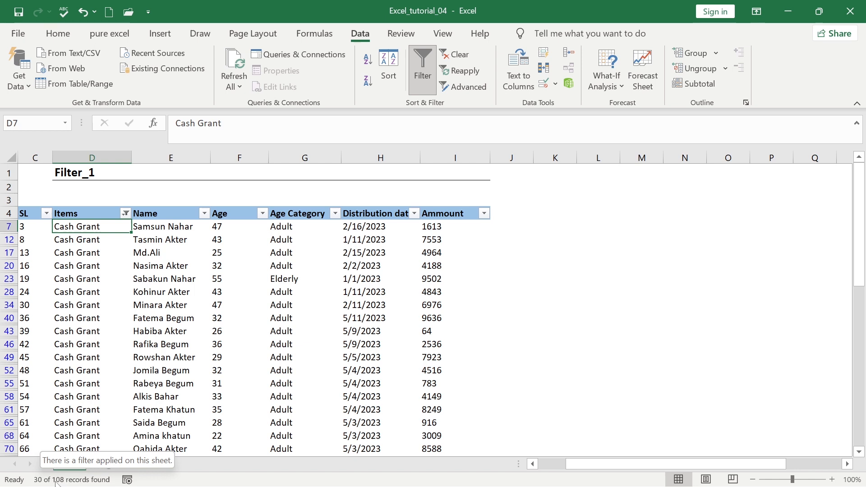
{"action": "left_click", "coordinate": [148, 334]}
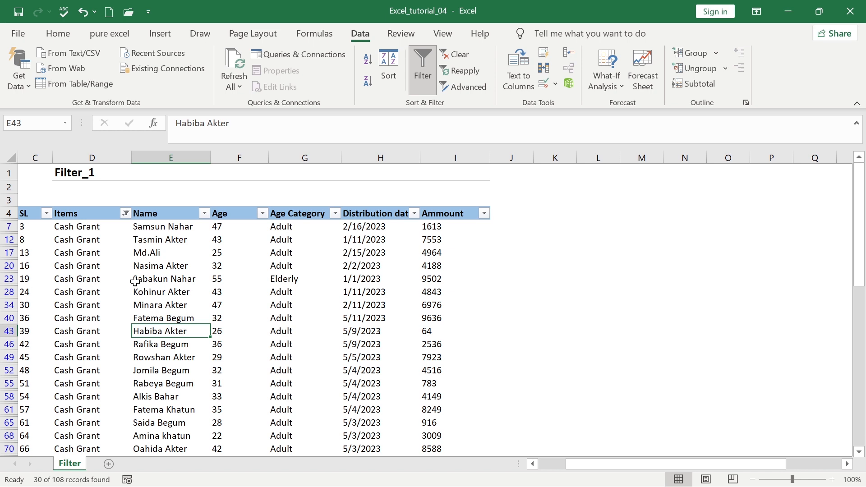
Switch the Items filter to Shelter only, then clear it with Alt+A+C
{"action": "left_click", "coordinate": [125, 214]}
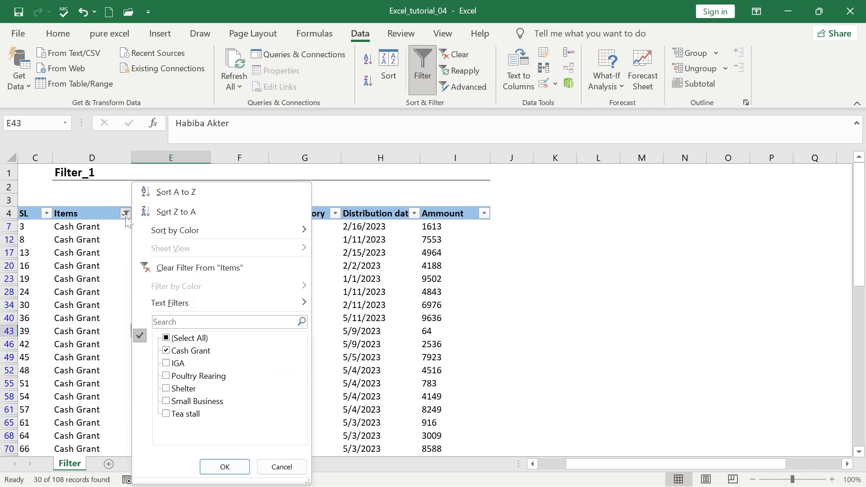
{"action": "left_click", "coordinate": [194, 351]}
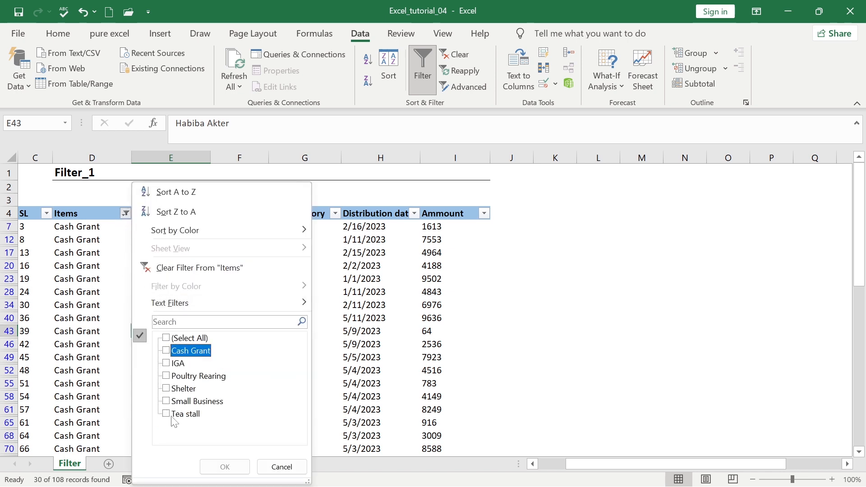
{"action": "left_click", "coordinate": [180, 390]}
{"action": "left_click", "coordinate": [228, 467]}
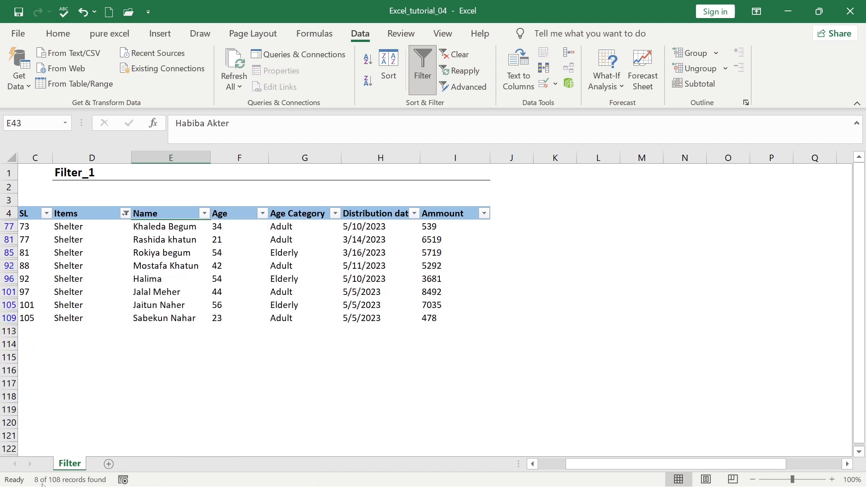
{"action": "mouse_move", "coordinate": [37, 485]}
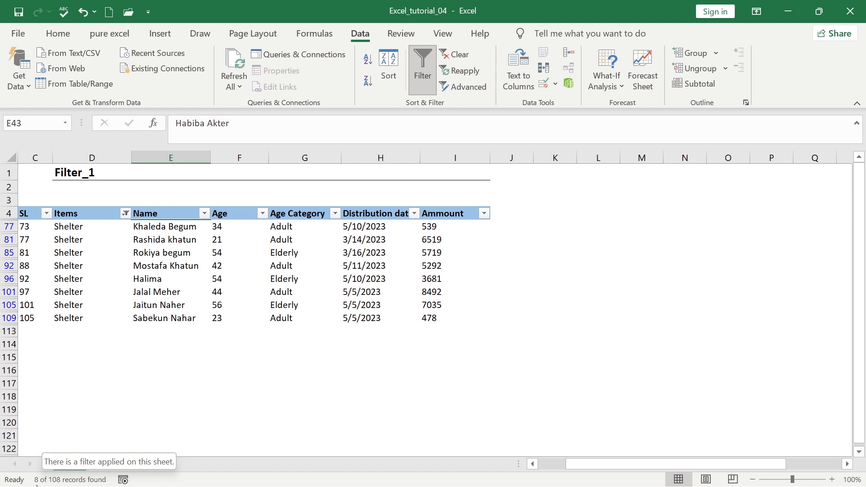
{"action": "key", "text": "alt+a+c"}
{"action": "left_click", "coordinate": [232, 282]}
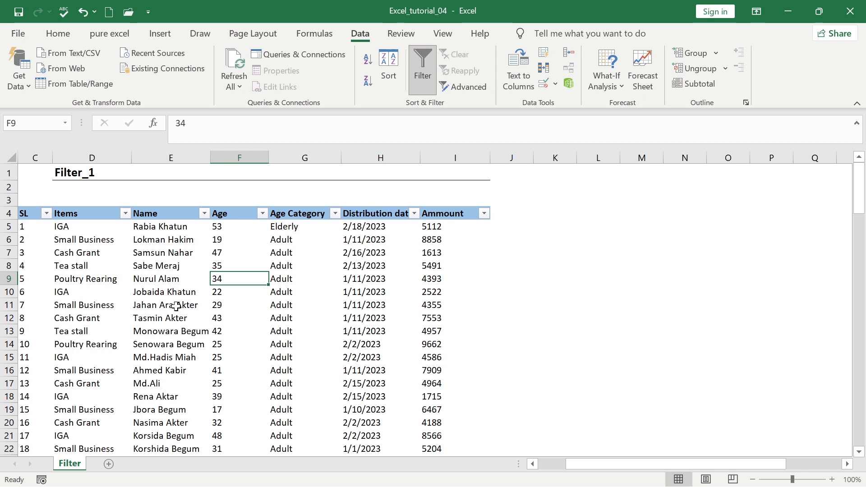
{"action": "left_click", "coordinate": [189, 255]}
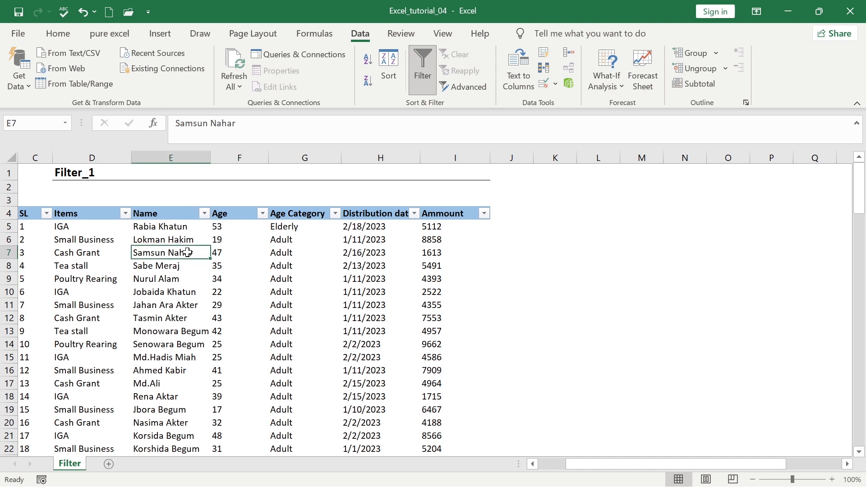
{"action": "left_click", "coordinate": [199, 226]}
{"action": "left_click", "coordinate": [204, 213]}
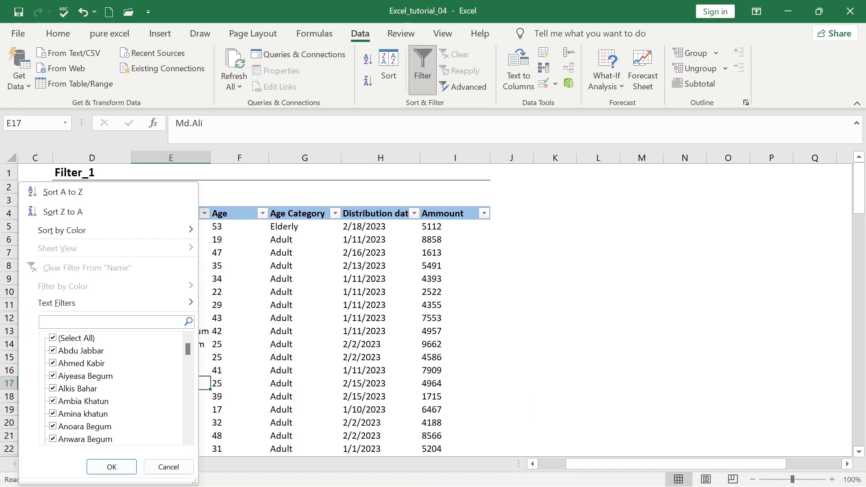
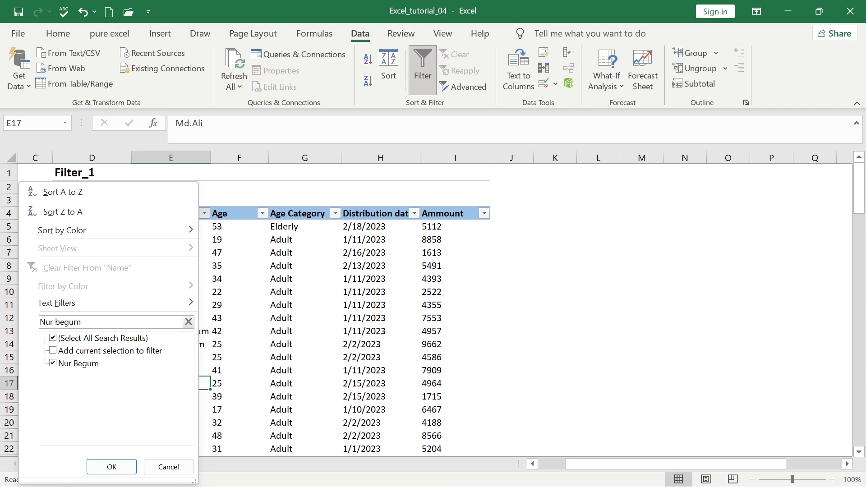
{"action": "key", "text": "Return"}
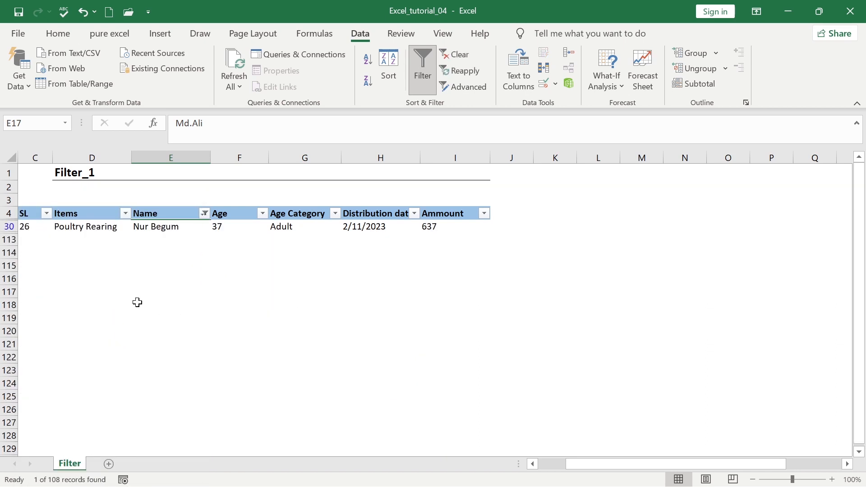
{"action": "left_click", "coordinate": [168, 225]}
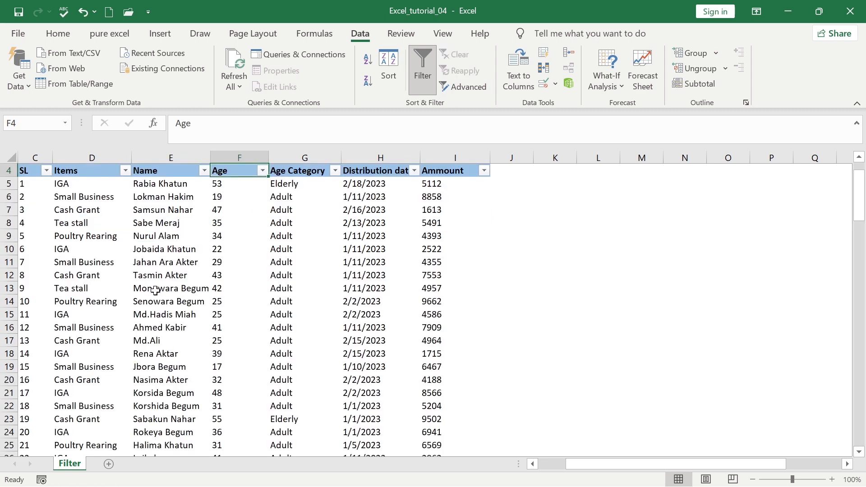
{"action": "scroll", "coordinate": [187, 215], "scroll_direction": "up", "scroll_amount": 1}
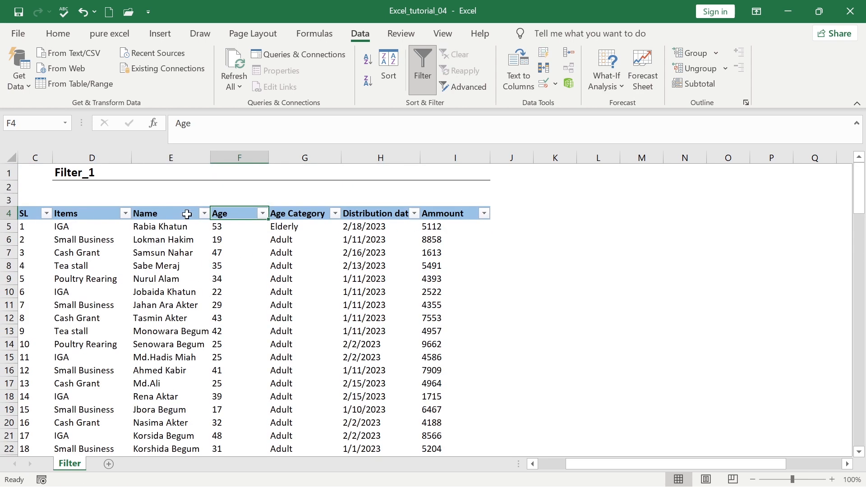
Filter the Items column to Small Business only
{"action": "left_click", "coordinate": [183, 244]}
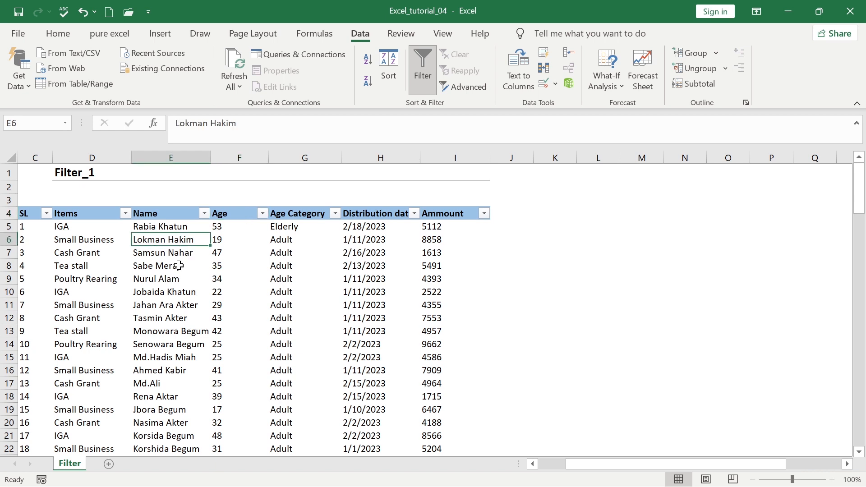
{"action": "left_click", "coordinate": [125, 214]}
{"action": "left_click", "coordinate": [186, 338]}
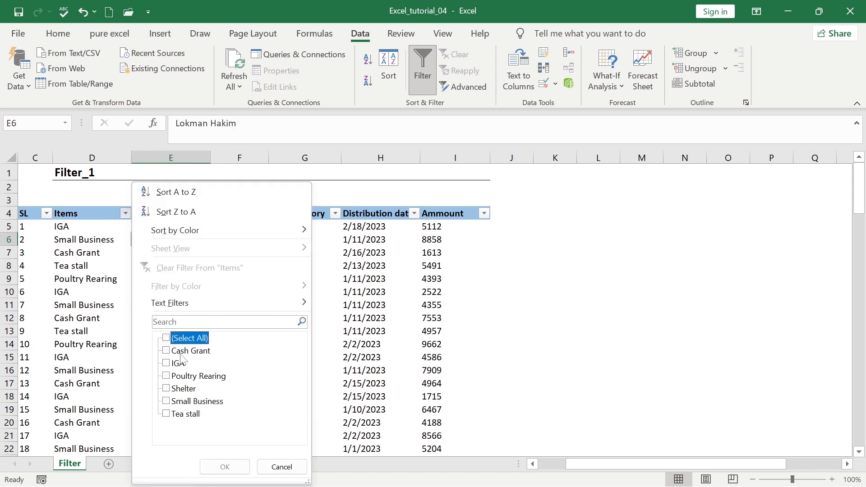
{"action": "left_click", "coordinate": [198, 401]}
{"action": "left_click", "coordinate": [225, 467]}
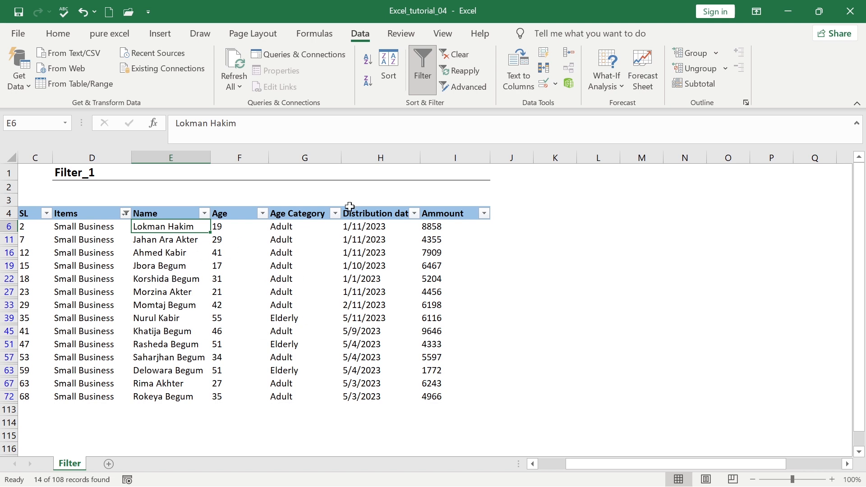
Untick Adult in the Age Category filter to keep only Elderly rows
{"action": "left_click", "coordinate": [335, 215]}
{"action": "left_click", "coordinate": [196, 351]}
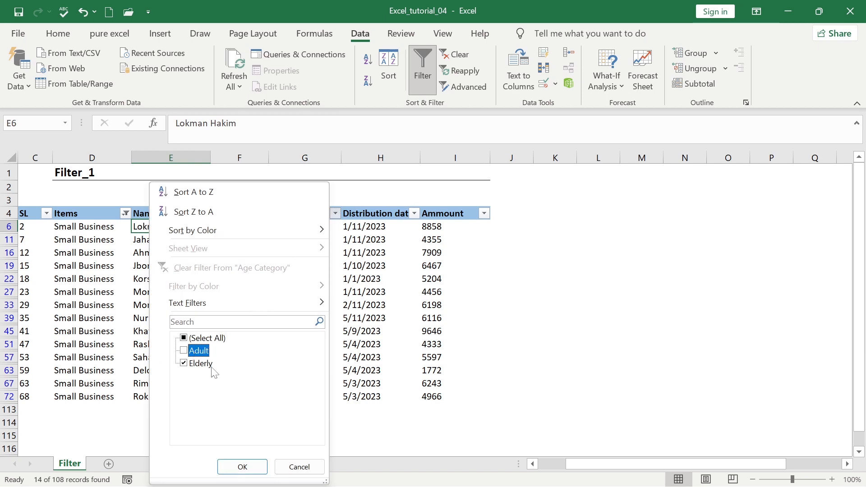
{"action": "left_click", "coordinate": [241, 466]}
{"action": "left_click", "coordinate": [278, 255]}
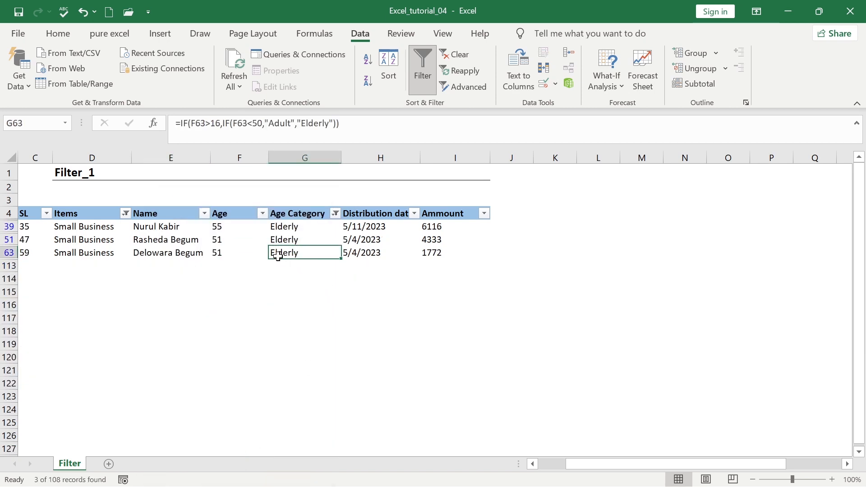
{"action": "left_click", "coordinate": [191, 241]}
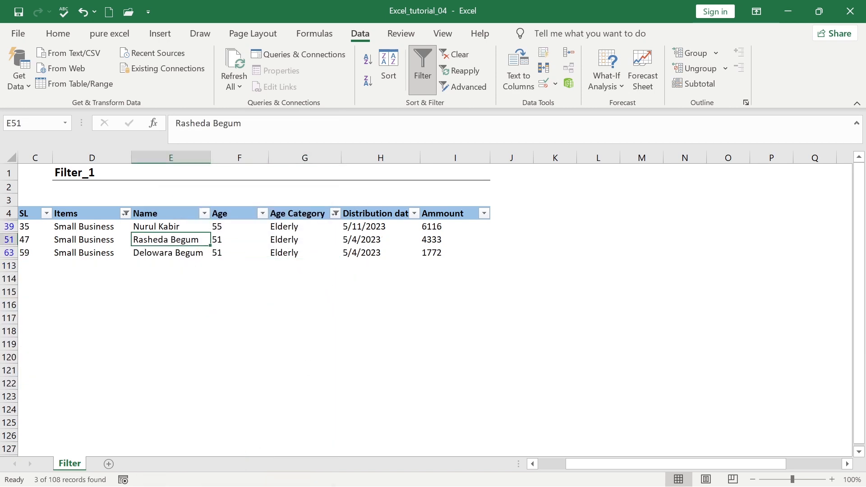
{"action": "left_click", "coordinate": [57, 34]}
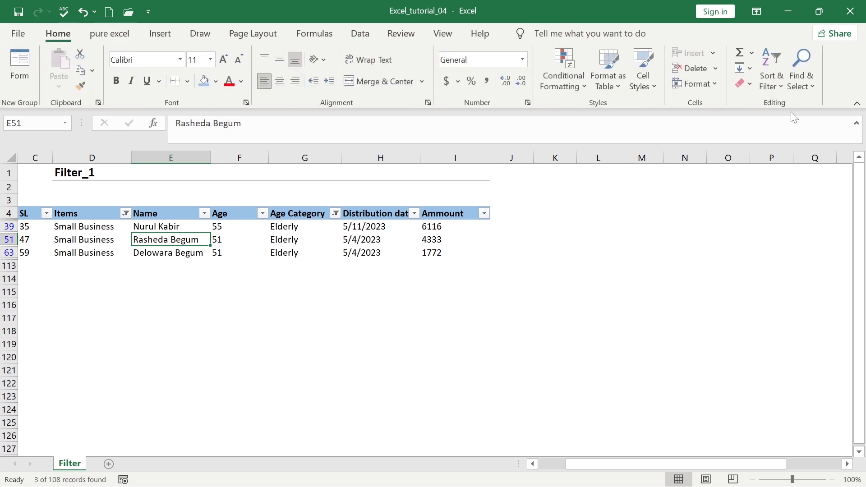
{"action": "left_click", "coordinate": [770, 83]}
Clear all filters, then fill Amount cells I7, I14, I20, I11, I18, I28 and I33 yellow
{"action": "left_click", "coordinate": [797, 187]}
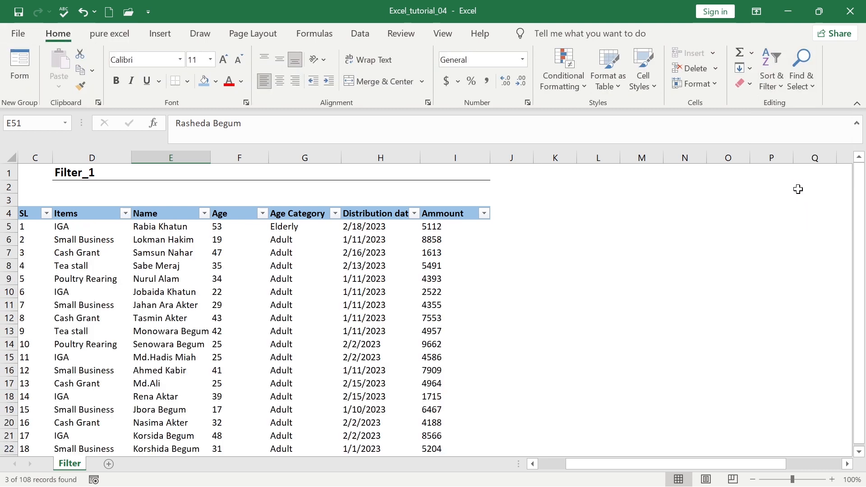
{"action": "left_click", "coordinate": [190, 317]}
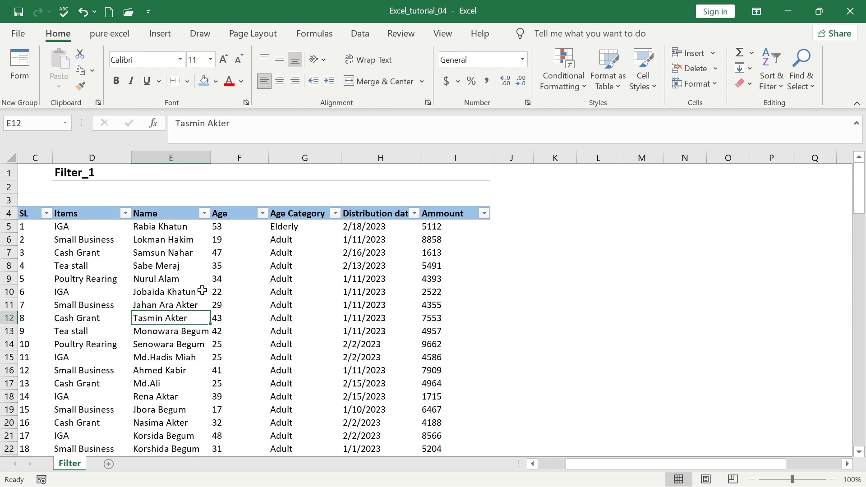
{"action": "left_click", "coordinate": [198, 276]}
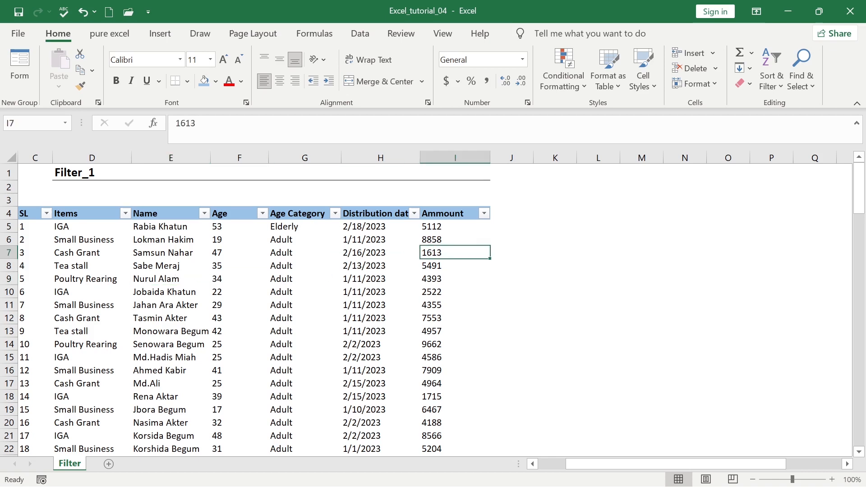
{"action": "left_click", "coordinate": [448, 341], "text": "ctrl"}
{"action": "left_click", "coordinate": [436, 421], "text": "ctrl"}
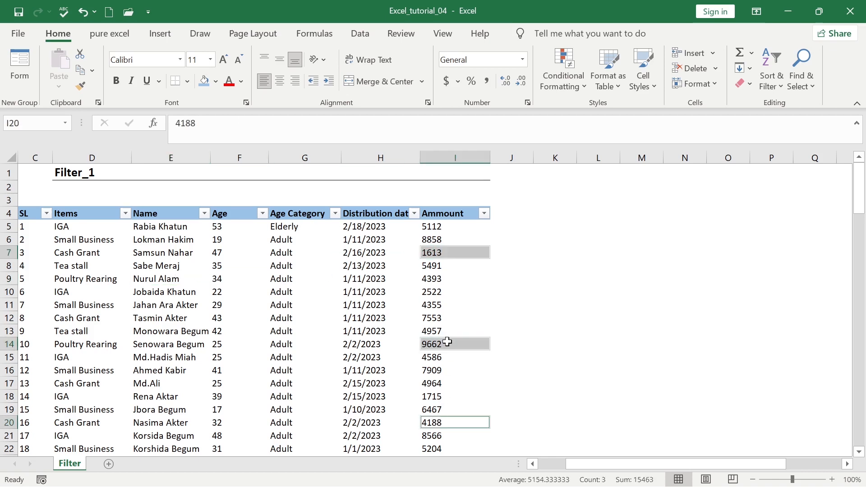
{"action": "left_click", "coordinate": [448, 304], "text": "ctrl"}
{"action": "left_click", "coordinate": [448, 396], "text": "ctrl"}
{"action": "scroll", "coordinate": [431, 381], "scroll_direction": "down", "scroll_amount": 4}
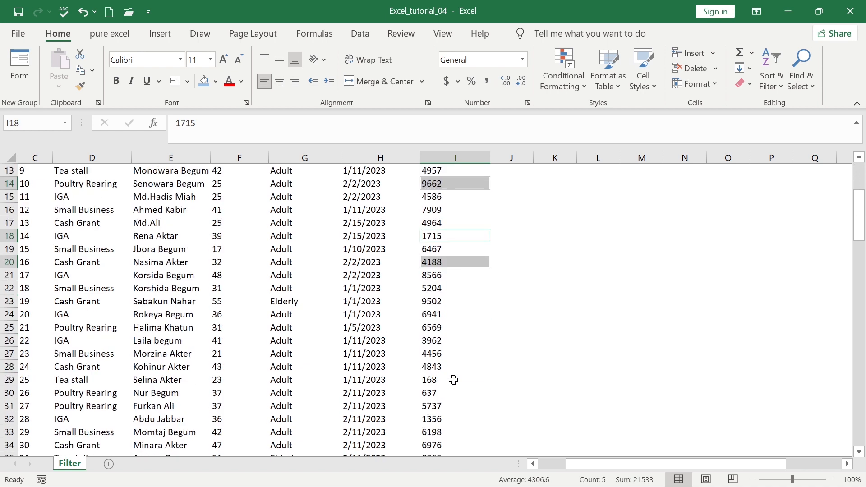
{"action": "left_click", "coordinate": [447, 367], "text": "ctrl"}
{"action": "left_click", "coordinate": [436, 431], "text": "ctrl"}
{"action": "left_click", "coordinate": [216, 82]}
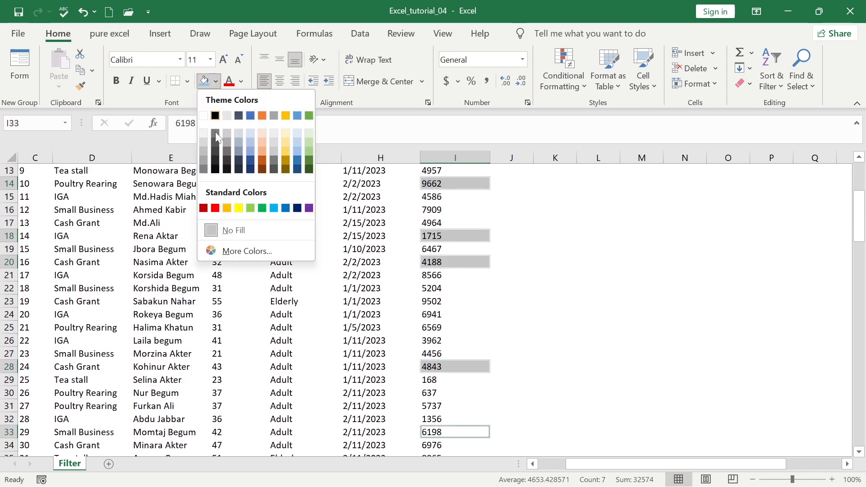
{"action": "left_click", "coordinate": [241, 208]}
Fill Amount cells I24, I42, I47, I53, I51, I59 and I62 green
{"action": "left_click", "coordinate": [461, 313]}
{"action": "scroll", "coordinate": [460, 314], "scroll_direction": "down", "scroll_amount": 6}
{"action": "left_click", "coordinate": [452, 315], "text": "ctrl"}
{"action": "left_click", "coordinate": [445, 379], "text": "ctrl"}
{"action": "scroll", "coordinate": [554, 308], "scroll_direction": "down", "scroll_amount": 4}
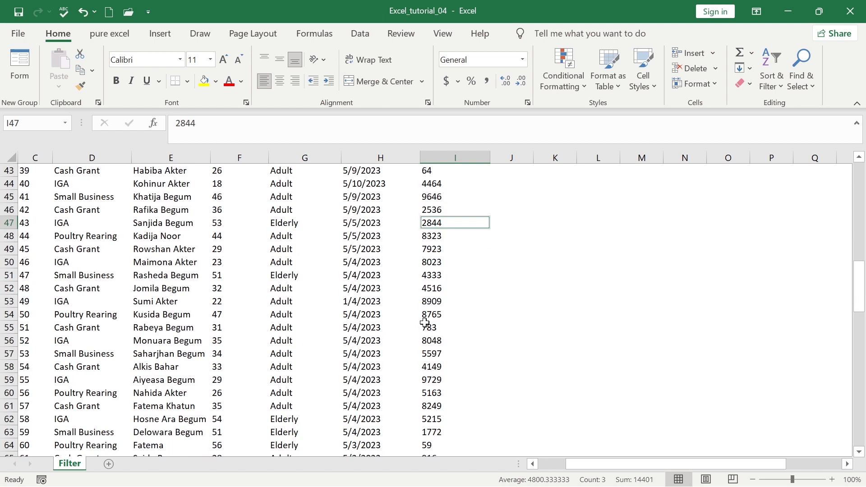
{"action": "left_click", "coordinate": [437, 301], "text": "ctrl"}
{"action": "left_click", "coordinate": [442, 275], "text": "ctrl"}
{"action": "left_click", "coordinate": [444, 380], "text": "ctrl"}
{"action": "left_click", "coordinate": [436, 421], "text": "ctrl"}
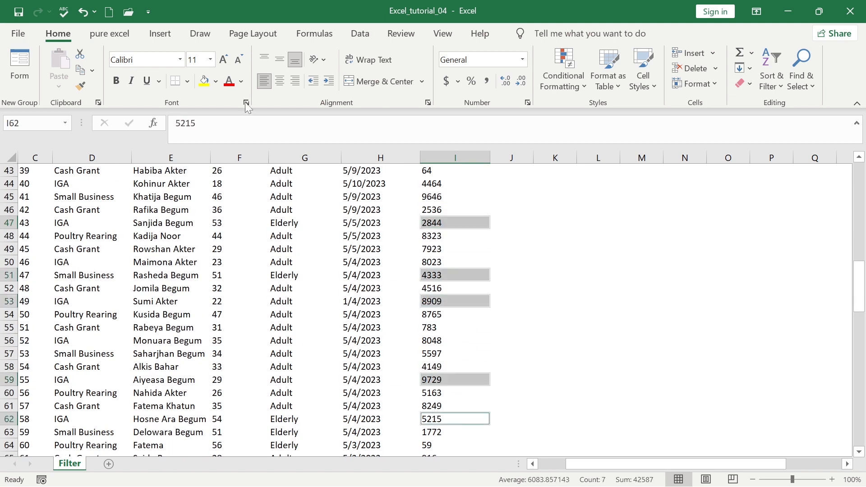
{"action": "left_click", "coordinate": [215, 81]}
{"action": "left_click", "coordinate": [262, 208]}
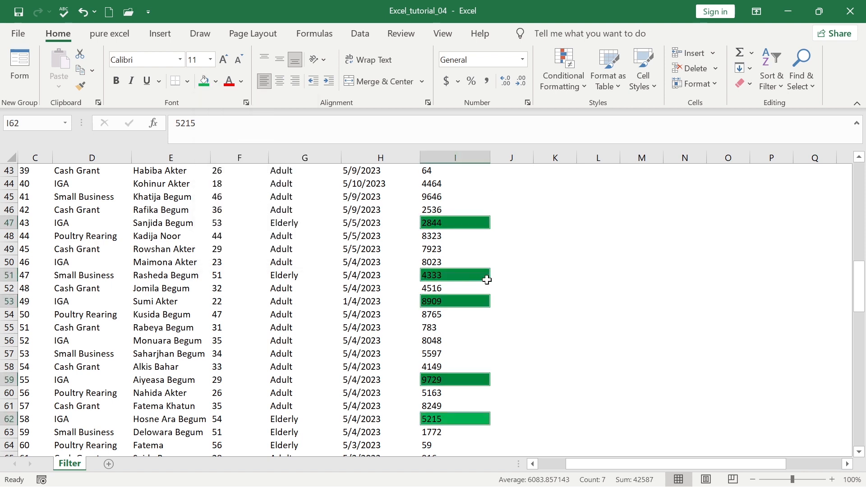
Fill Amount cells I69, I74, I79, I82 and I83 green too
{"action": "scroll", "coordinate": [483, 277], "scroll_direction": "down", "scroll_amount": 7}
{"action": "left_click", "coordinate": [451, 314]}
{"action": "left_click", "coordinate": [450, 239]}
{"action": "left_click", "coordinate": [447, 301], "text": "ctrl"}
{"action": "left_click", "coordinate": [447, 367], "text": "ctrl"}
{"action": "left_click", "coordinate": [447, 406], "text": "ctrl"}
{"action": "left_click", "coordinate": [447, 419], "text": "ctrl"}
{"action": "left_click", "coordinate": [204, 83]}
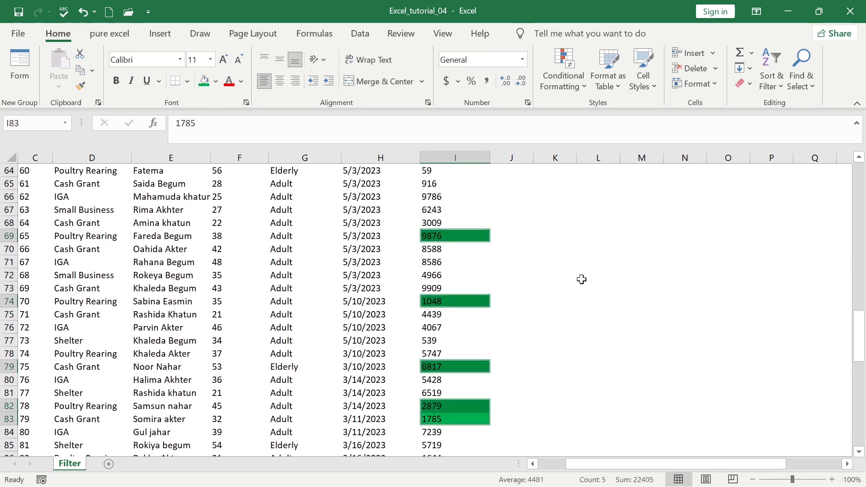
{"action": "scroll", "coordinate": [581, 279], "scroll_direction": "up", "scroll_amount": 6}
{"action": "scroll", "coordinate": [581, 279], "scroll_direction": "up", "scroll_amount": 9}
{"action": "scroll", "coordinate": [581, 279], "scroll_direction": "up", "scroll_amount": 6}
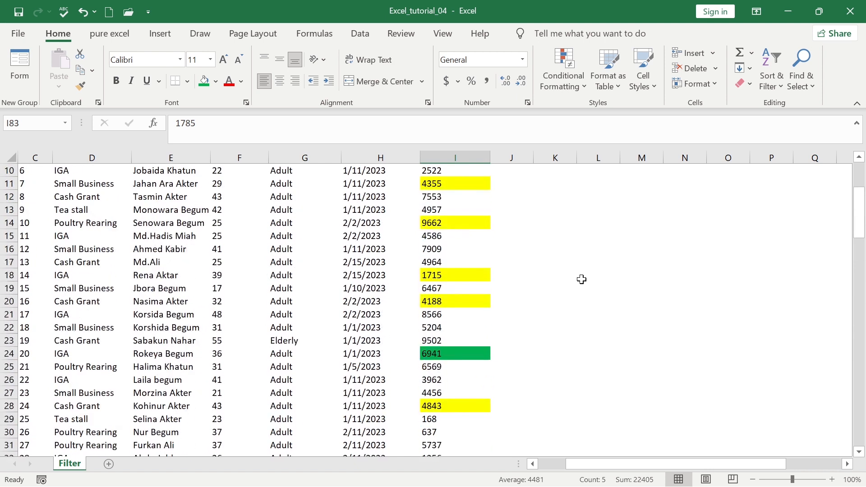
{"action": "left_click", "coordinate": [453, 233]}
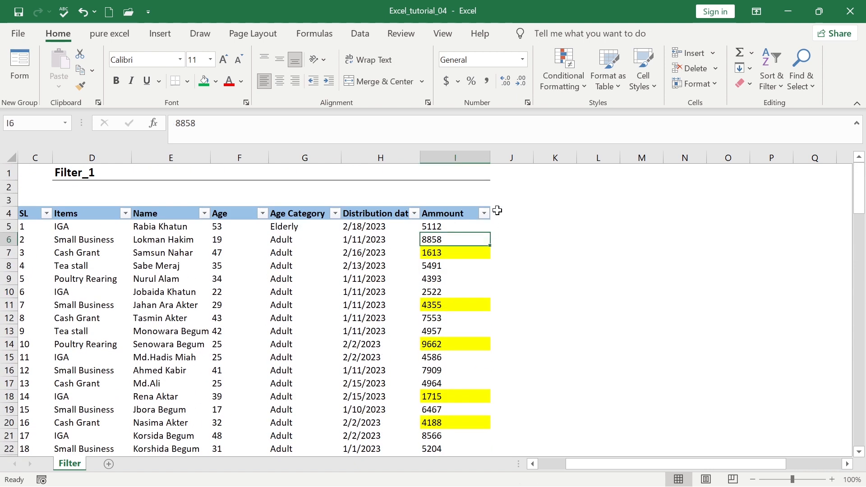
{"action": "left_click", "coordinate": [484, 213]}
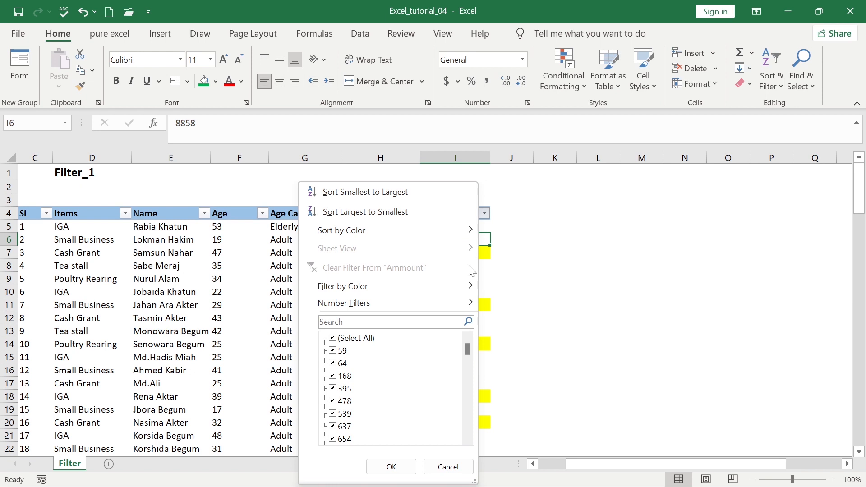
{"action": "mouse_move", "coordinate": [416, 288]}
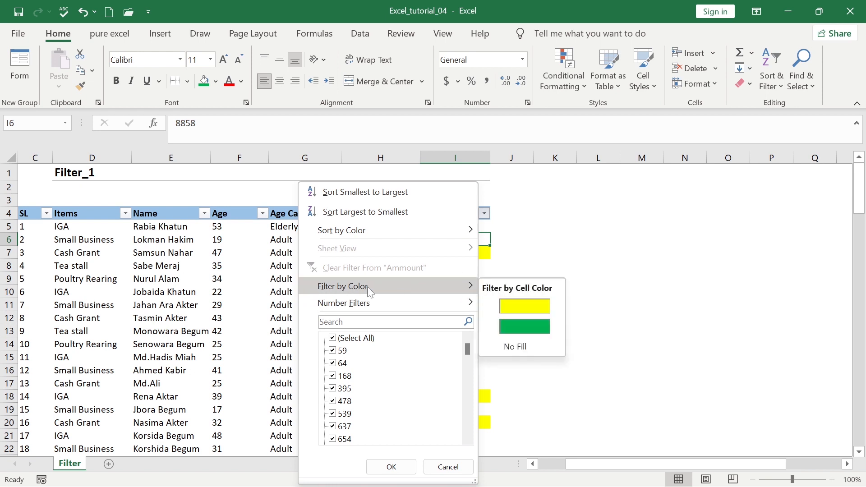
{"action": "left_click", "coordinate": [520, 329]}
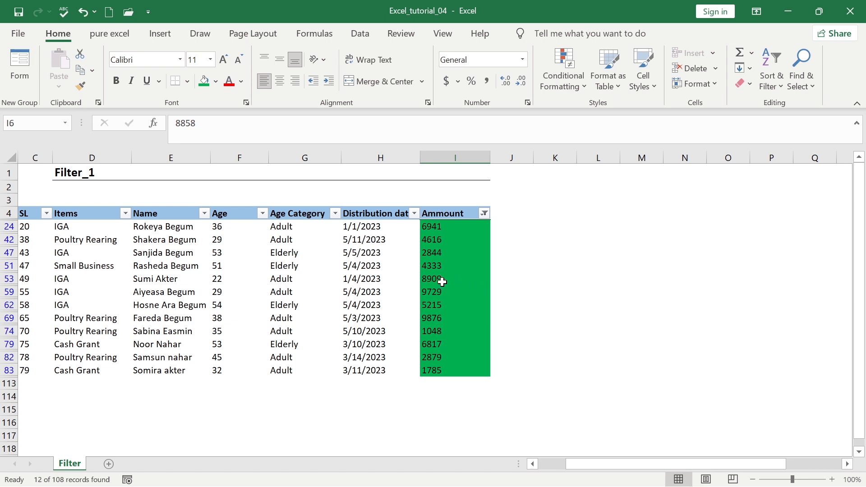
{"action": "left_click", "coordinate": [484, 213]}
{"action": "left_click", "coordinate": [519, 302]}
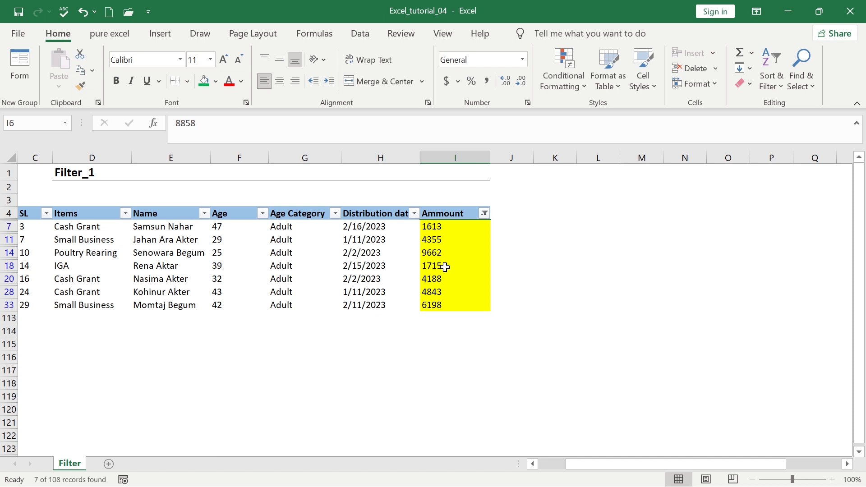
{"action": "left_click", "coordinate": [484, 214]}
{"action": "left_click", "coordinate": [397, 268]}
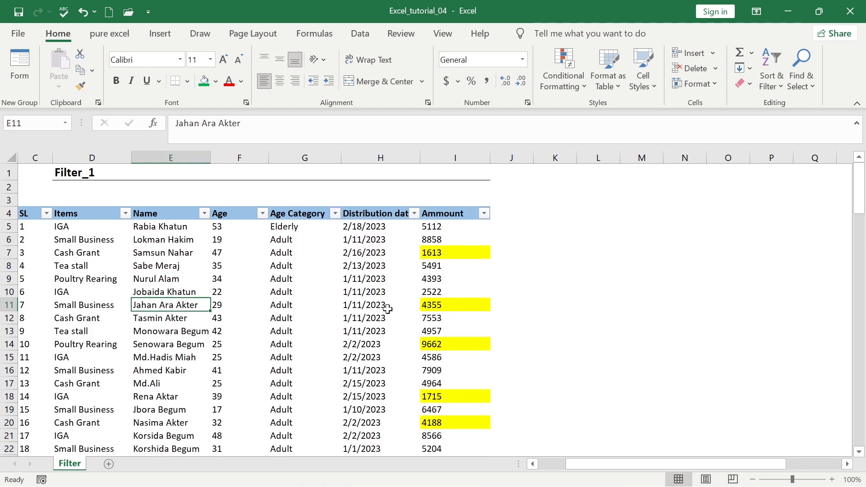
Filter Distribution date to only 13 and 15 February 2023
{"action": "left_click", "coordinate": [414, 214]}
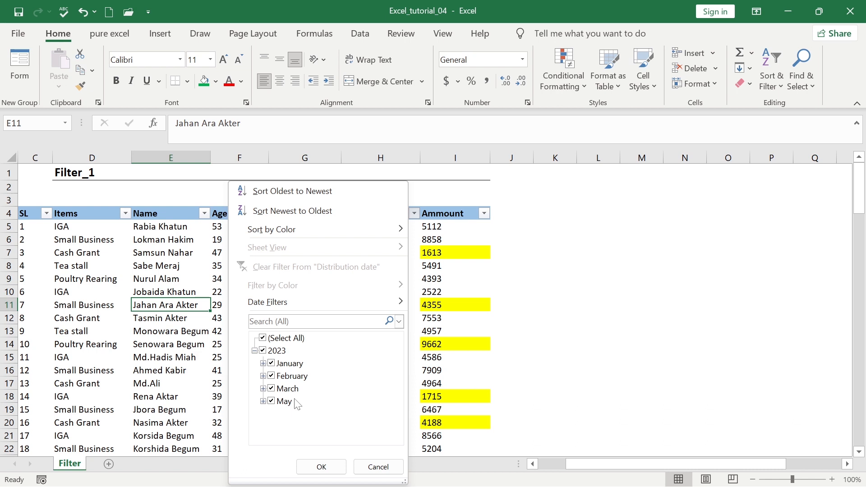
{"action": "left_click", "coordinate": [263, 350]}
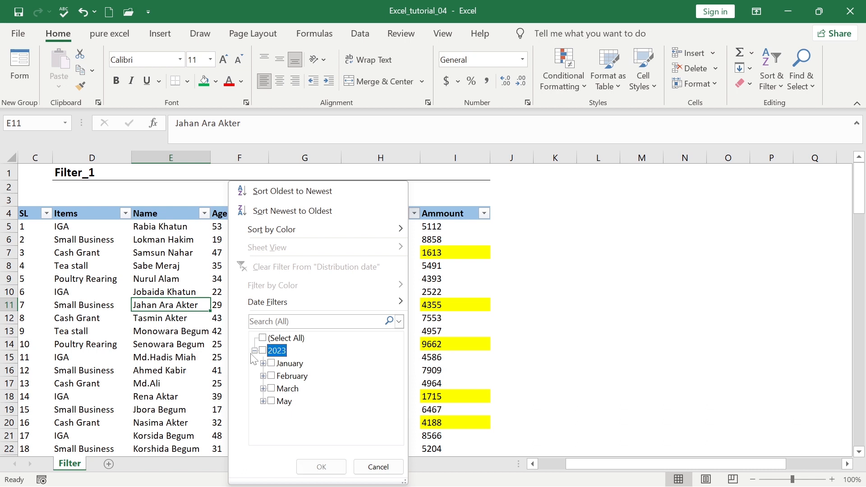
{"action": "left_click", "coordinate": [263, 376]}
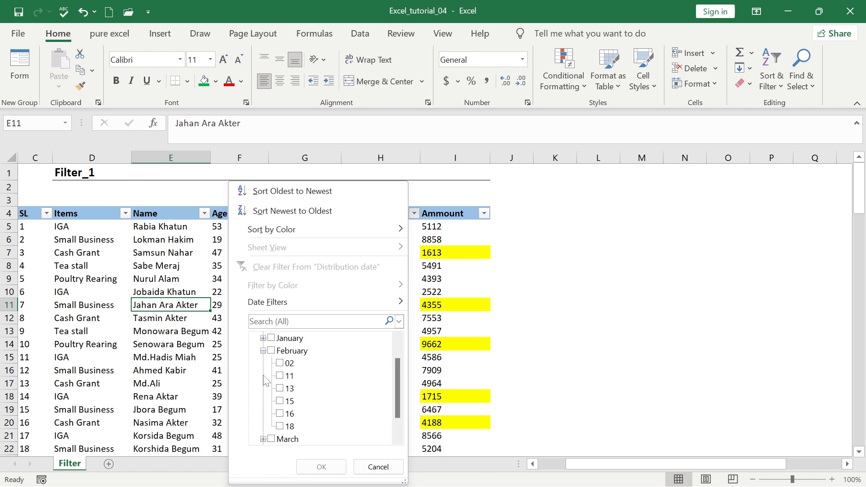
{"action": "left_click", "coordinate": [288, 389]}
{"action": "left_click", "coordinate": [289, 401]}
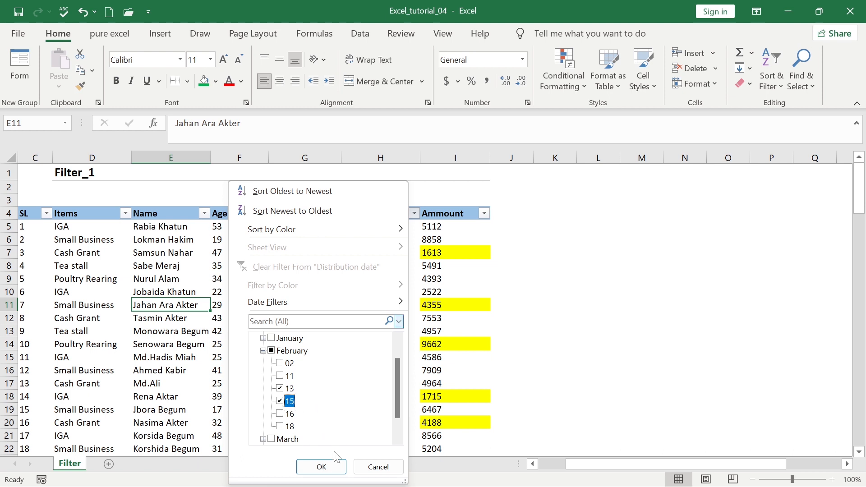
{"action": "left_click", "coordinate": [330, 464]}
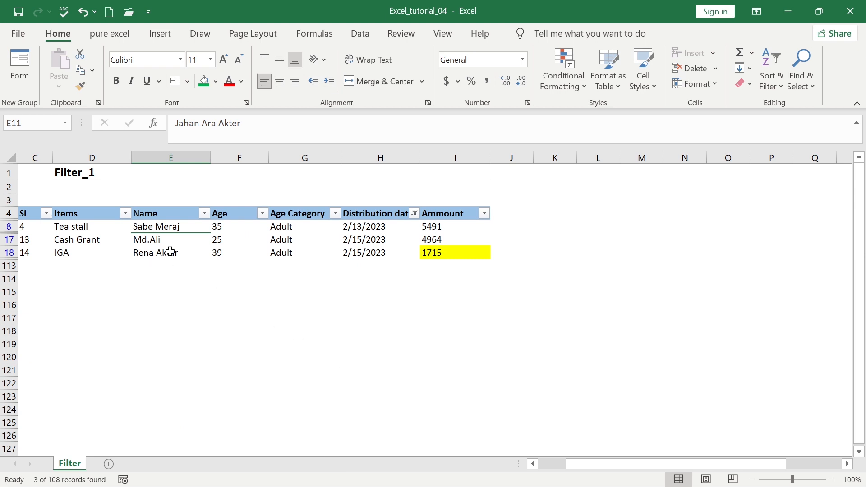
{"action": "left_click", "coordinate": [309, 240]}
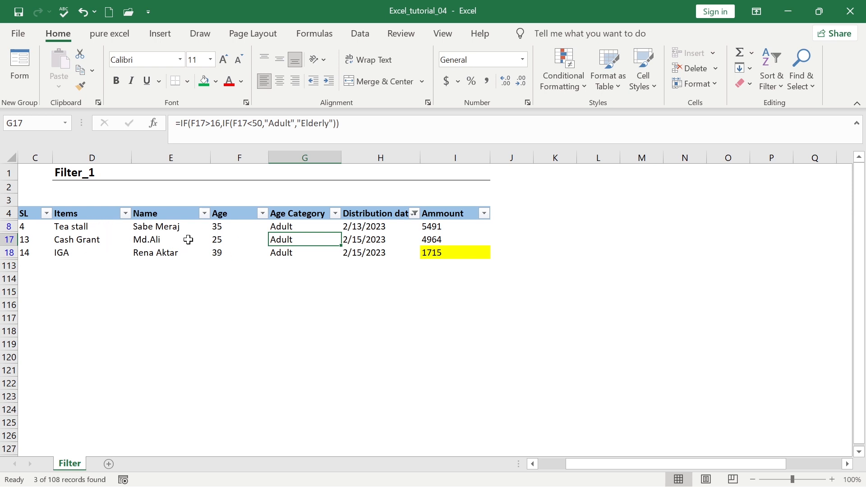
Widen the date filter to all of February, then reselect every date
{"action": "left_click", "coordinate": [414, 214]}
{"action": "left_click", "coordinate": [280, 376]}
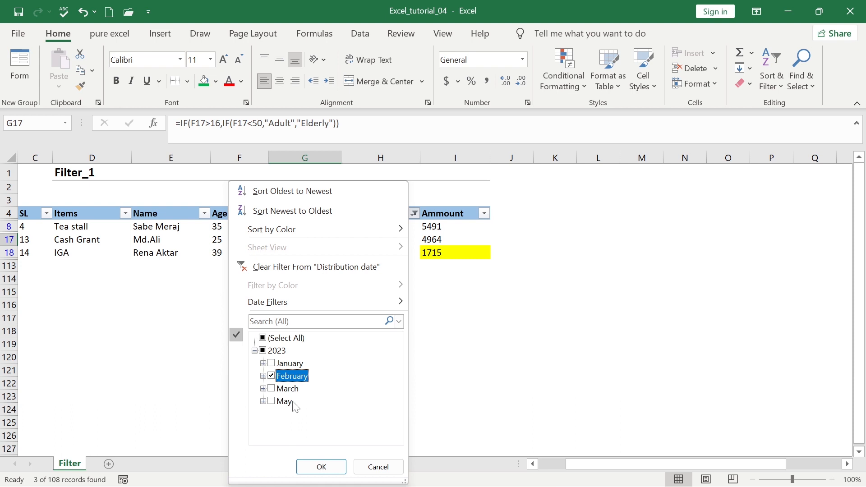
{"action": "left_click", "coordinate": [321, 467]}
{"action": "left_click", "coordinate": [346, 348]}
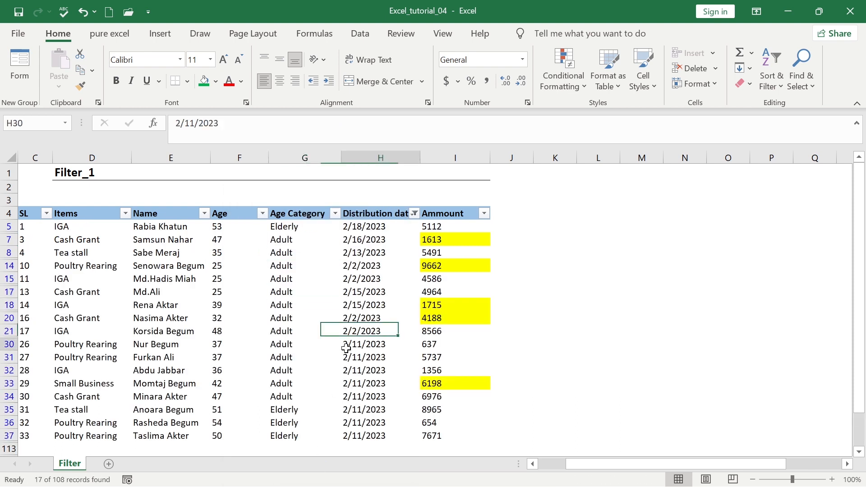
{"action": "left_click", "coordinate": [414, 214]}
{"action": "left_click", "coordinate": [268, 352]}
Remove the date filter so all rows show, then turn header filters off
{"action": "left_click", "coordinate": [321, 467]}
{"action": "left_click", "coordinate": [305, 357]}
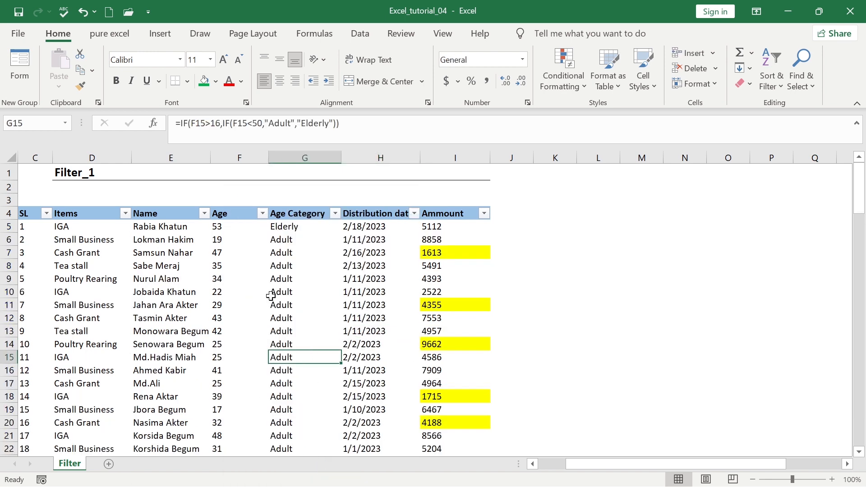
{"action": "left_click_drag", "start_coordinate": [71, 214], "coordinate": [473, 215]}
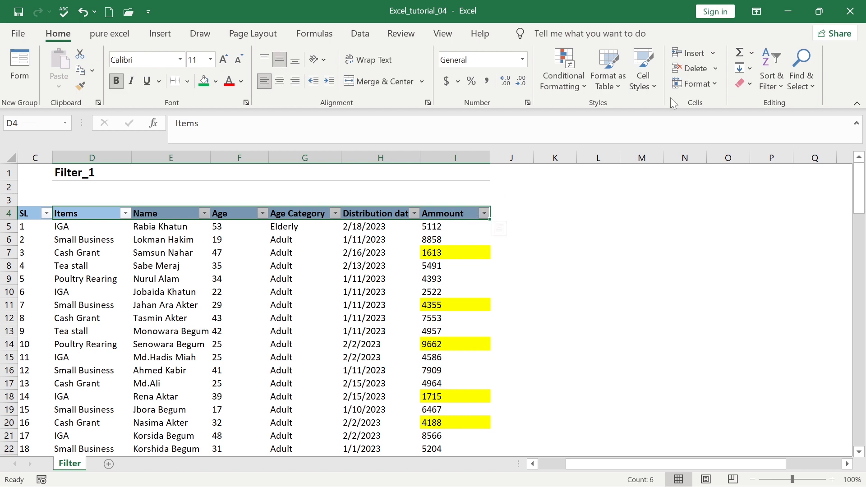
{"action": "left_click", "coordinate": [772, 77]}
{"action": "left_click", "coordinate": [773, 173]}
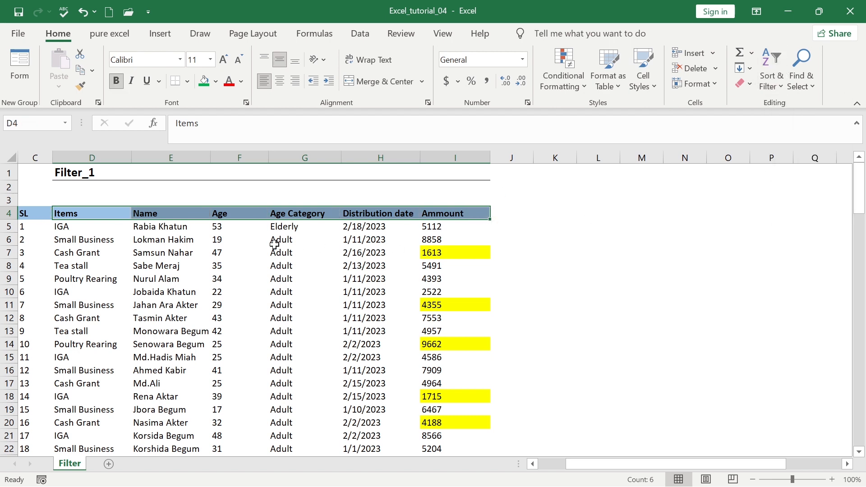
Turn the header row filters back on from Sort & Filter
{"action": "left_click_drag", "start_coordinate": [35, 216], "coordinate": [453, 216]}
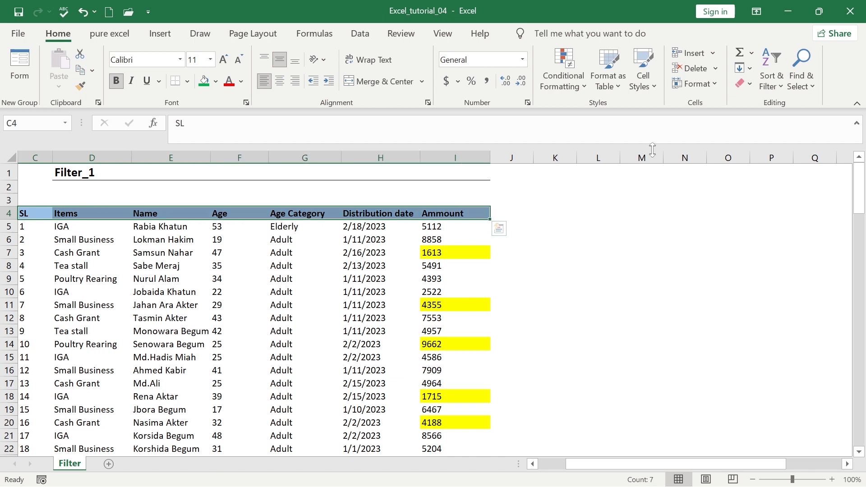
{"action": "left_click", "coordinate": [771, 77]}
{"action": "left_click", "coordinate": [776, 167]}
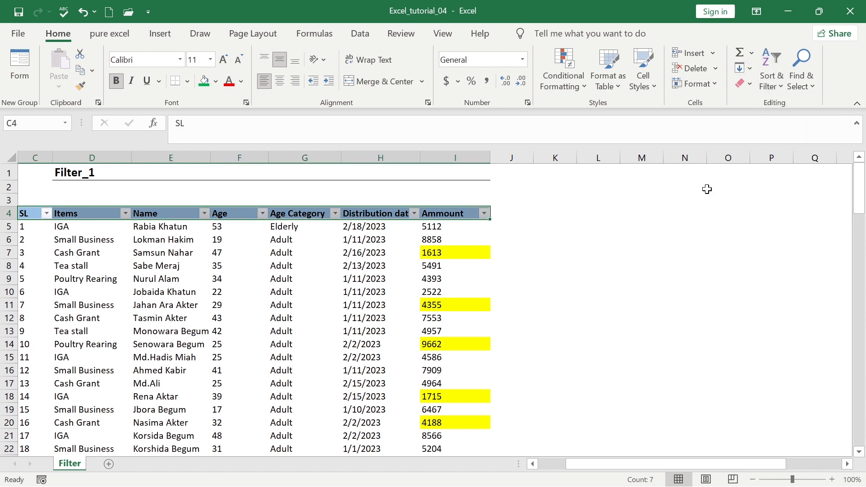
{"action": "left_click", "coordinate": [242, 271]}
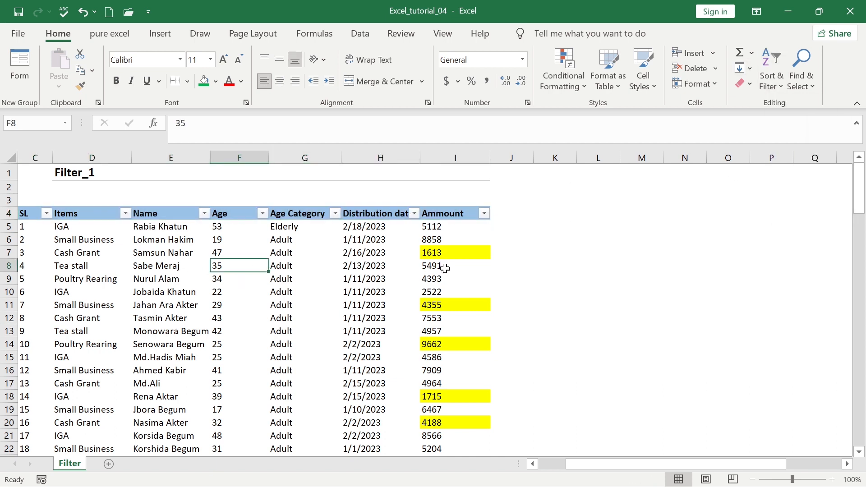
{"action": "left_click", "coordinate": [456, 173]}
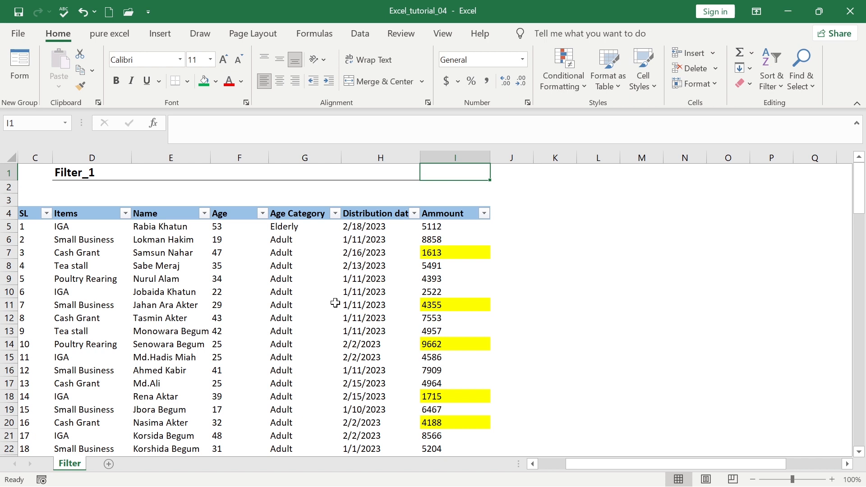
Enter =SUM(I5:I112) in cell I1, totalling the Ammount column at 577977
{"action": "type", "text": "="}
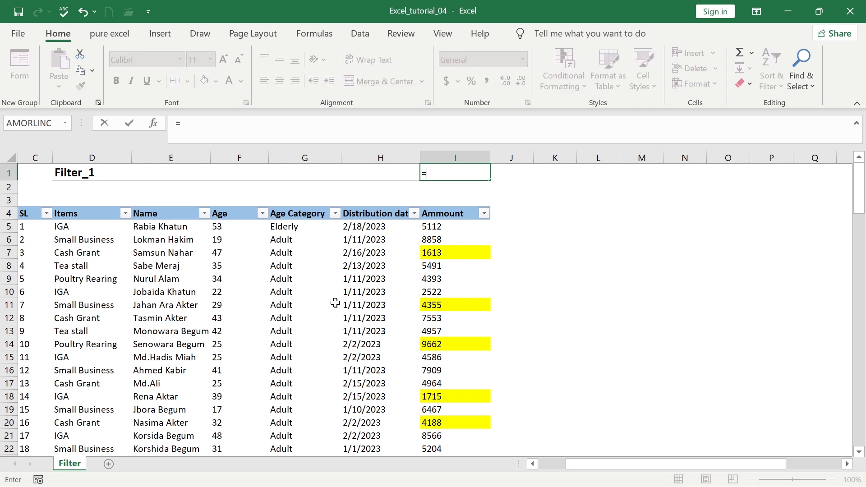
{"action": "type", "text": "sum"}
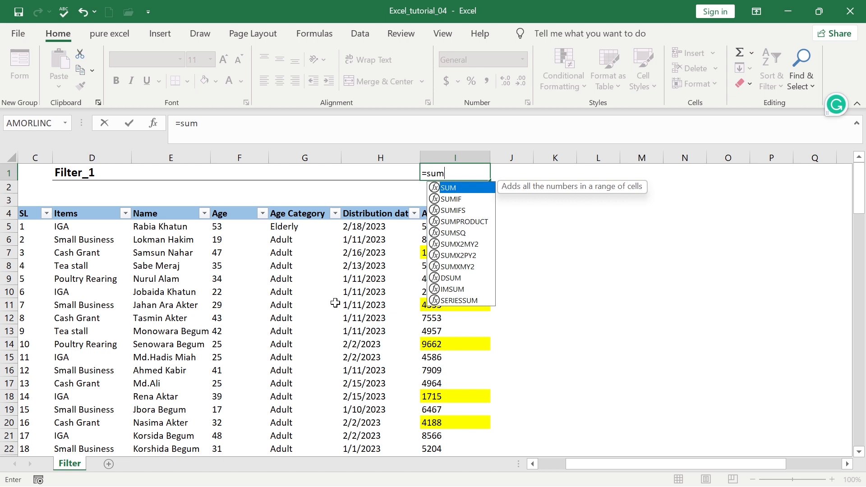
{"action": "key", "text": "Tab"}
{"action": "left_click", "coordinate": [444, 227]}
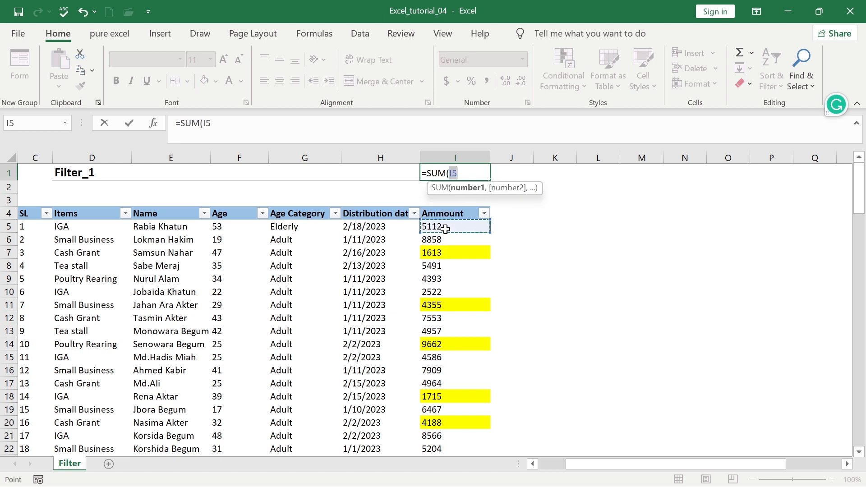
{"action": "key", "text": "ctrl+shift+Down"}
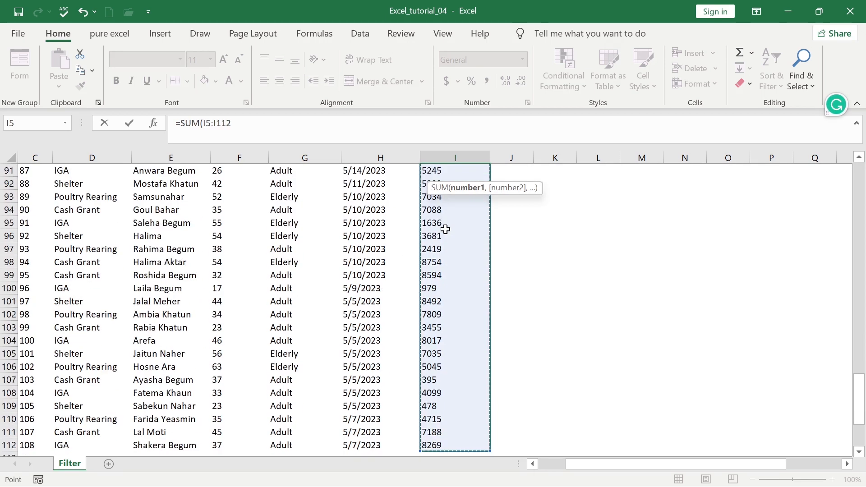
{"action": "type", "text": ")"}
{"action": "key", "text": "Return"}
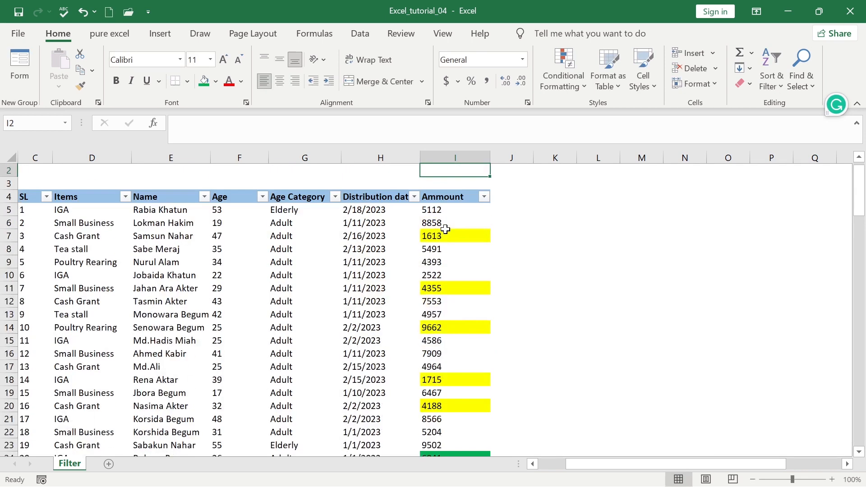
{"action": "key", "text": "Up"}
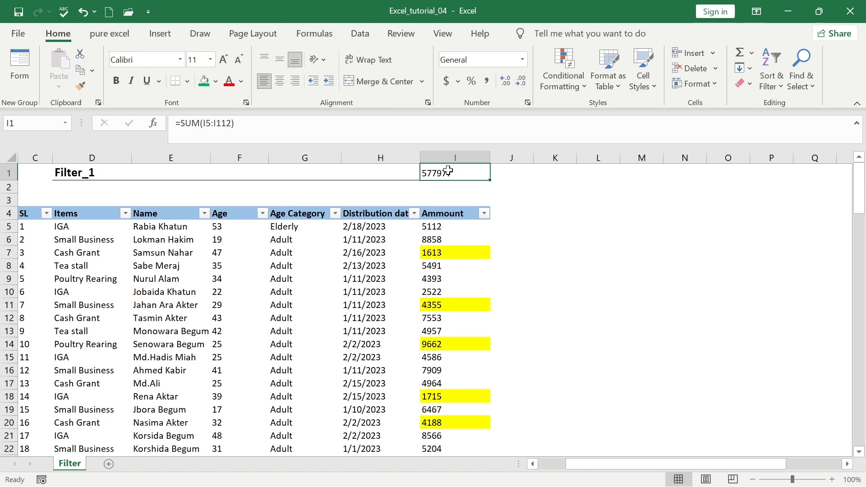
{"action": "left_click", "coordinate": [446, 230]}
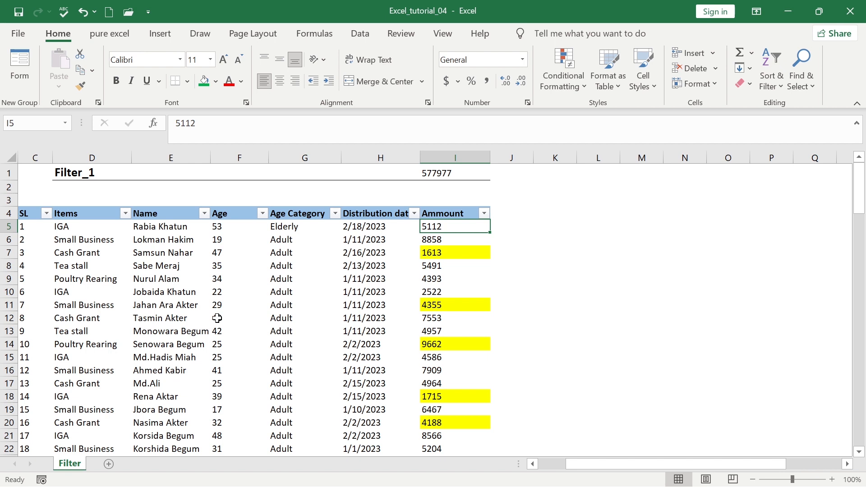
Filter the Items column to IGA only, showing 28 of 108 records
{"action": "left_click", "coordinate": [126, 214]}
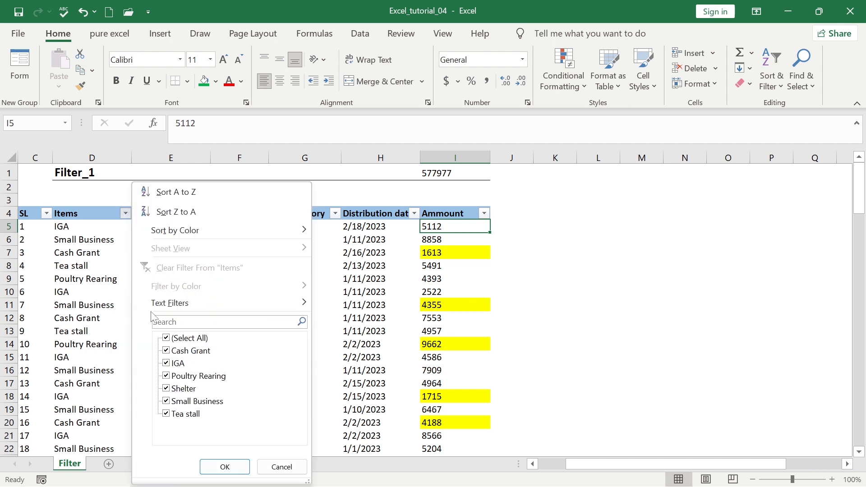
{"action": "left_click", "coordinate": [187, 338]}
{"action": "left_click", "coordinate": [187, 350]}
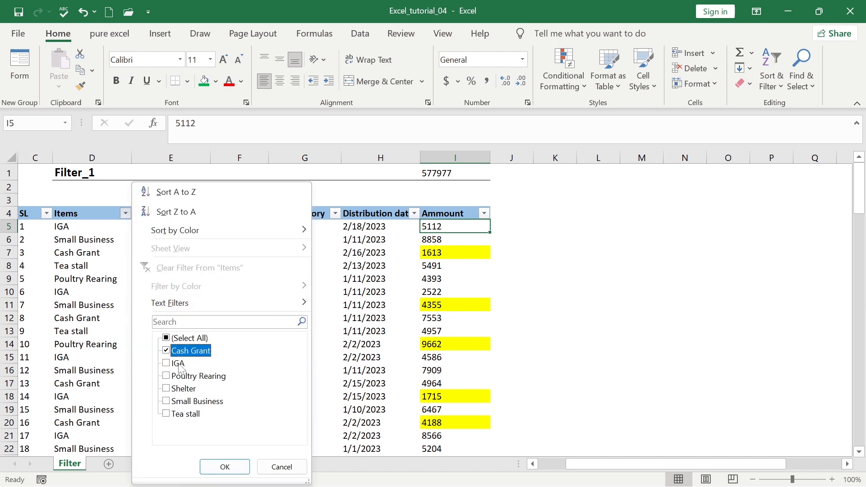
{"action": "left_click", "coordinate": [179, 364]}
{"action": "left_click", "coordinate": [193, 352]}
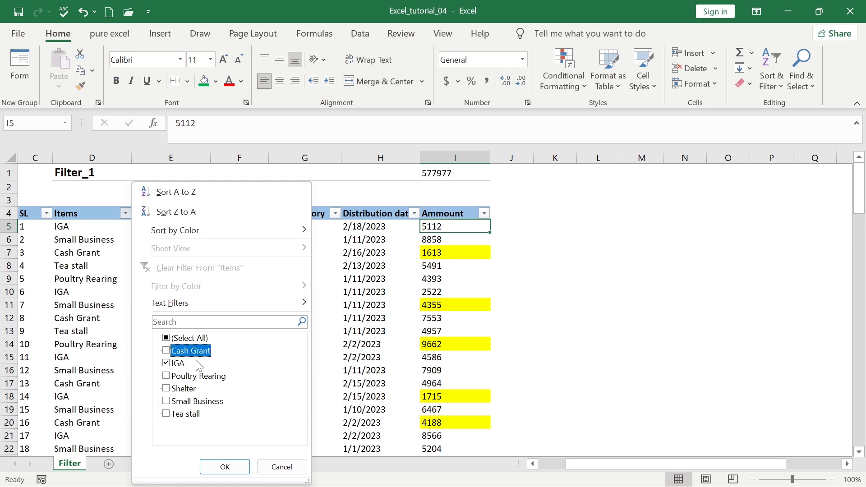
{"action": "left_click", "coordinate": [226, 467]}
{"action": "left_click", "coordinate": [456, 331]}
{"action": "left_click", "coordinate": [447, 187]}
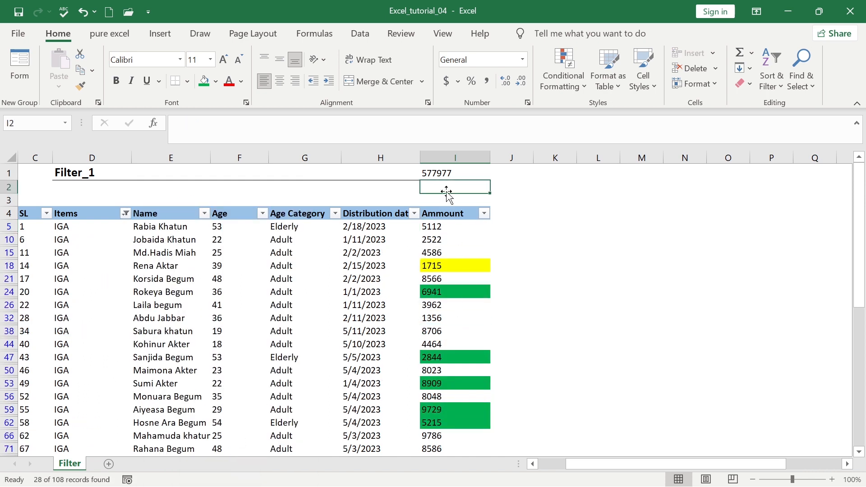
Enter a SUM formula from I5 down in cell I2, then begin overwriting it with '='
{"action": "type", "text": "="}
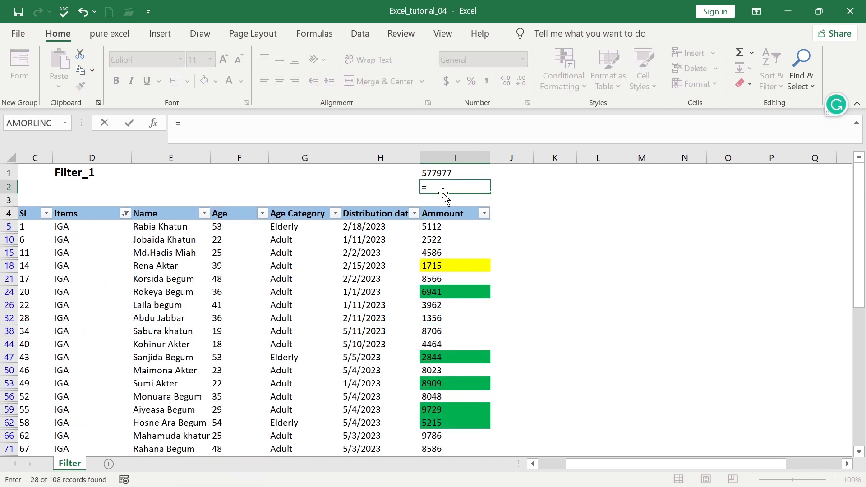
{"action": "type", "text": "sum"}
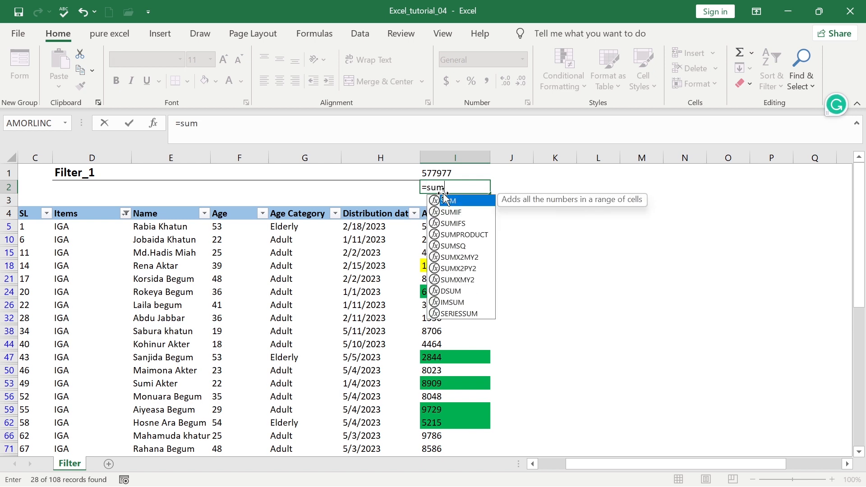
{"action": "key", "text": "Tab"}
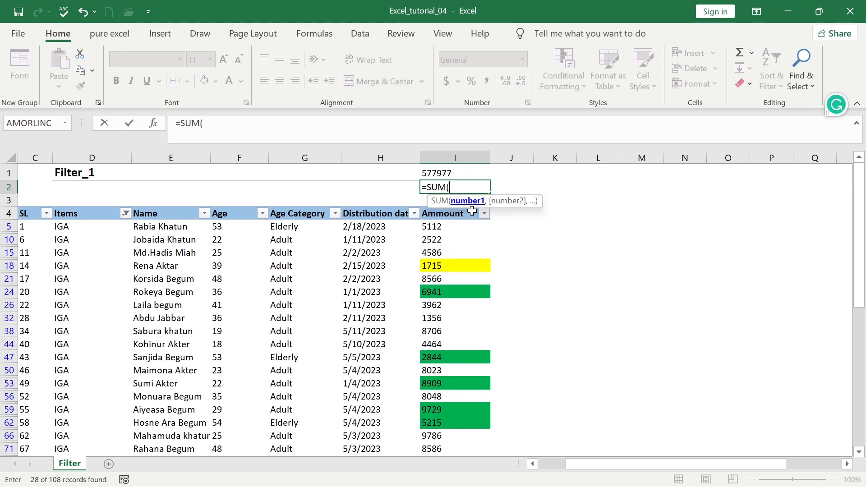
{"action": "left_click", "coordinate": [460, 227]}
{"action": "key", "text": "ctrl+shift+Down"}
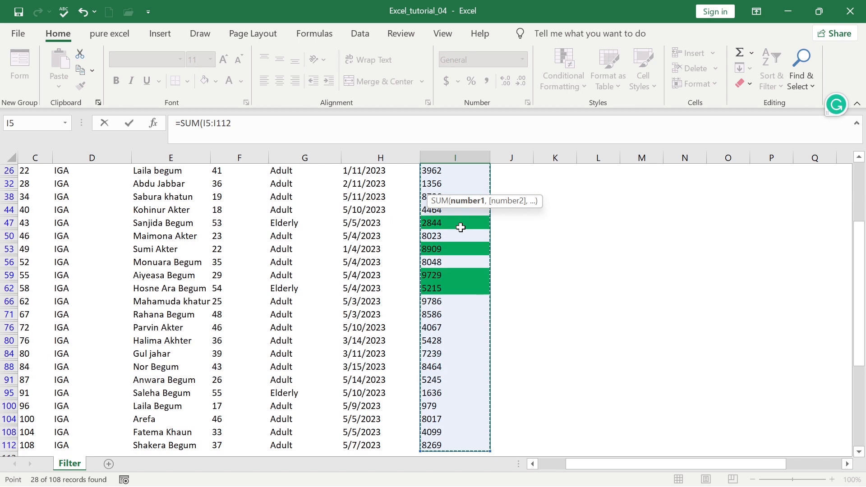
{"action": "key", "text": "Return"}
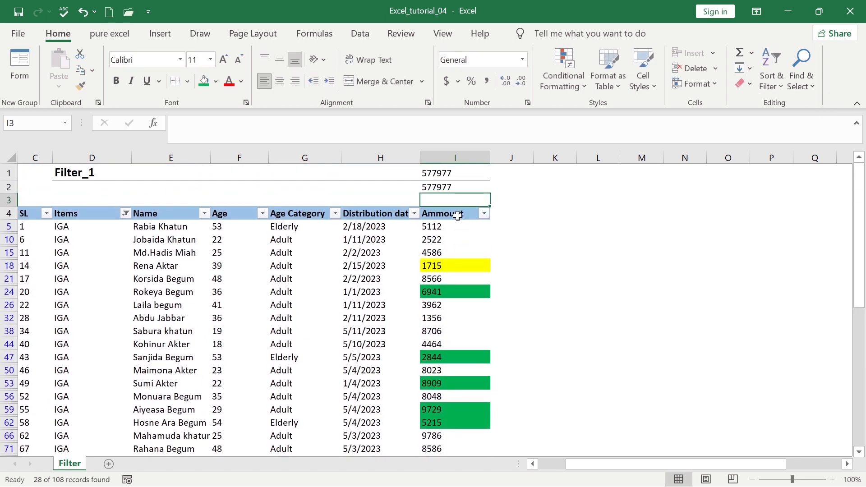
{"action": "left_click", "coordinate": [451, 188]}
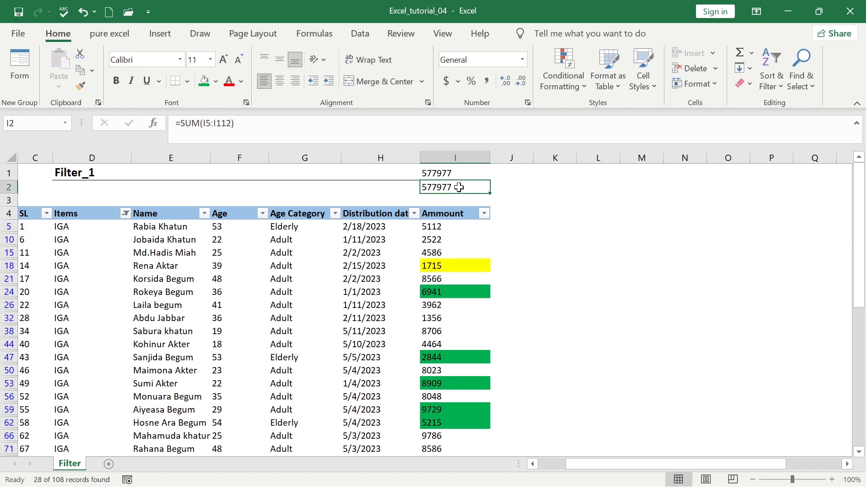
{"action": "type", "text": "="}
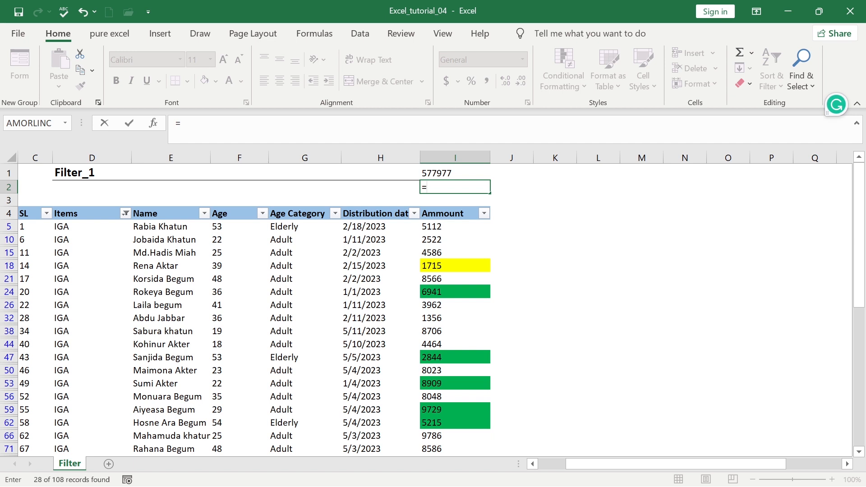
Enter =SUBTOTAL(9,I5:I112) in I2 to total only the visible Amount values
{"action": "type", "text": "sub"}
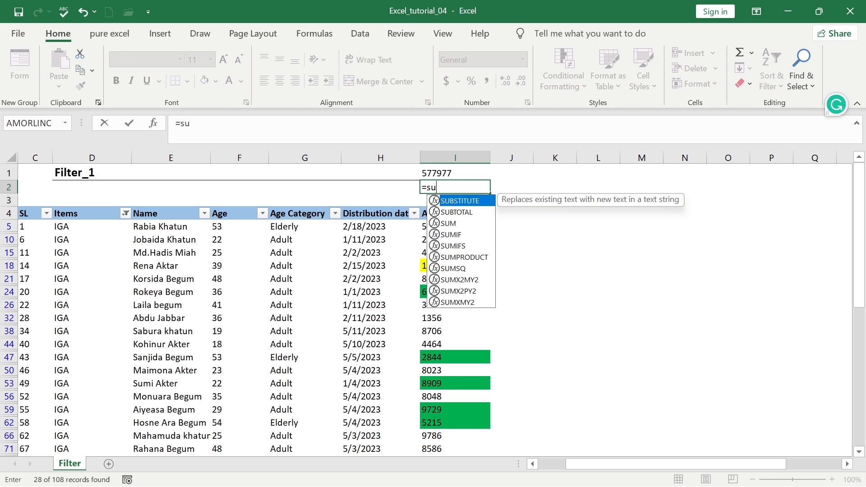
{"action": "key", "text": "Down"}
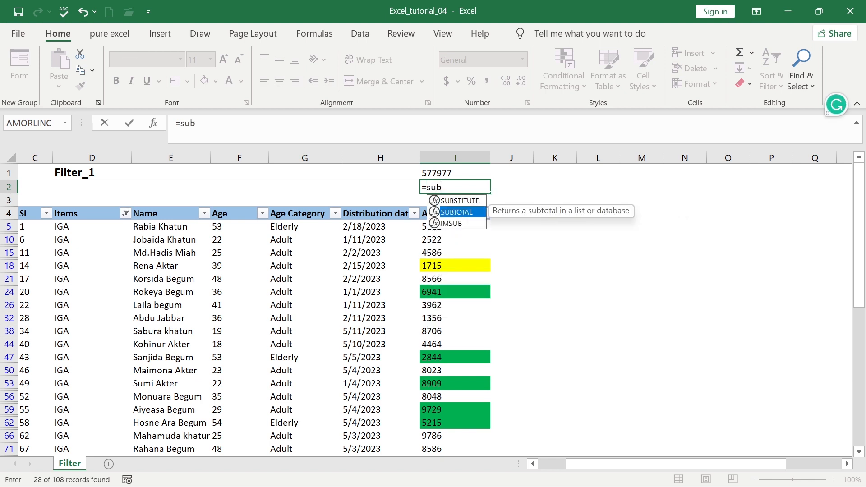
{"action": "key", "text": "Tab"}
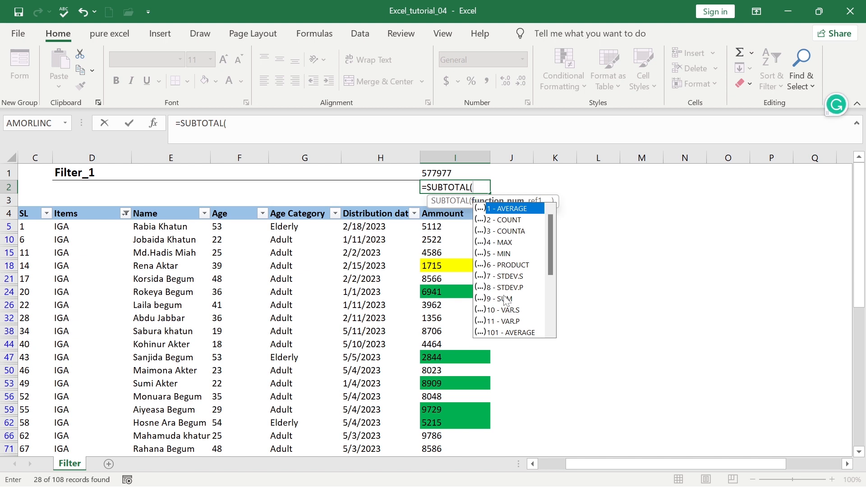
{"action": "mouse_move", "coordinate": [550, 242]}
{"action": "left_mouse_down"}
{"action": "mouse_move", "coordinate": [549, 280]}
{"action": "mouse_move", "coordinate": [545, 244]}
{"action": "left_mouse_up"}
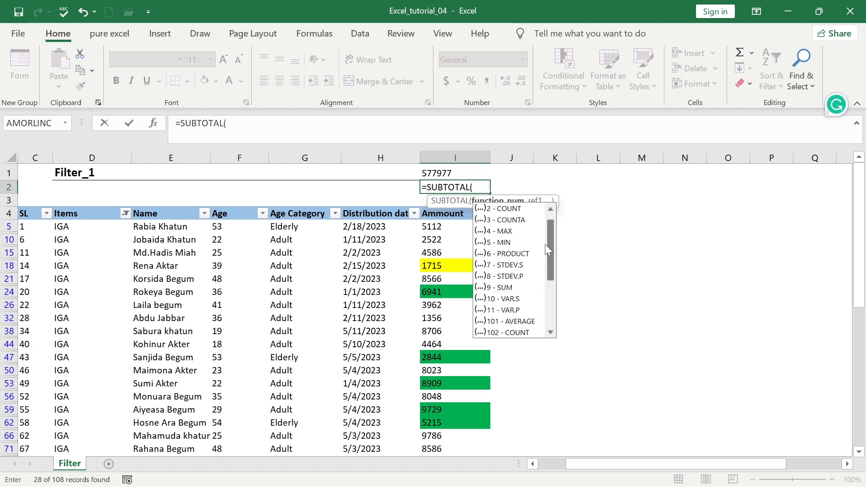
{"action": "left_click", "coordinate": [502, 288]}
{"action": "double_click", "coordinate": [502, 289]}
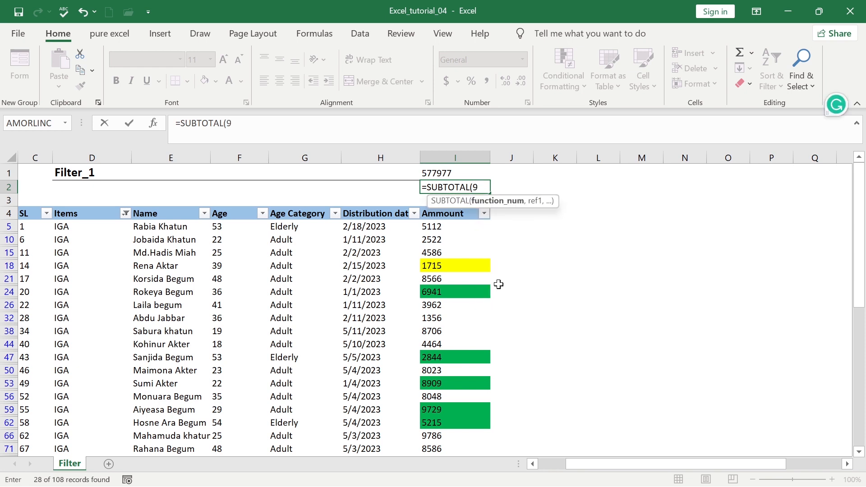
{"action": "type", "text": ","}
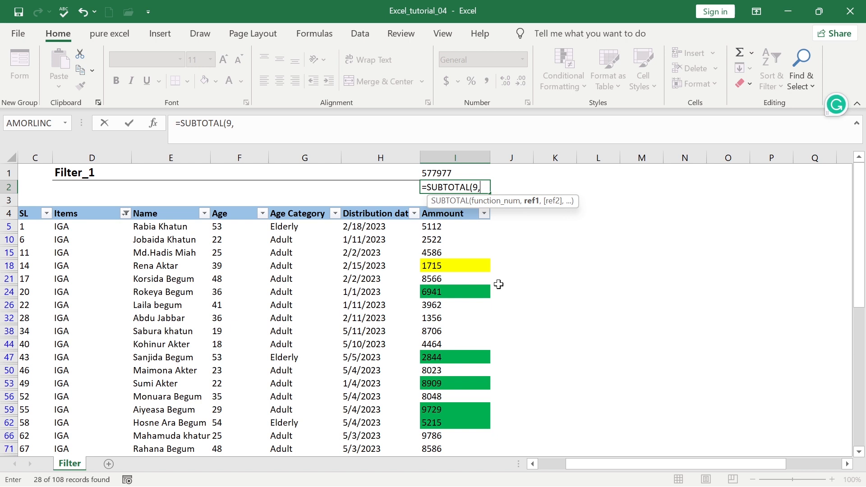
{"action": "left_click_drag", "start_coordinate": [450, 228], "coordinate": [452, 418]}
{"action": "left_click_drag", "start_coordinate": [452, 418], "coordinate": [452, 418]}
{"action": "type", "text": ")"}
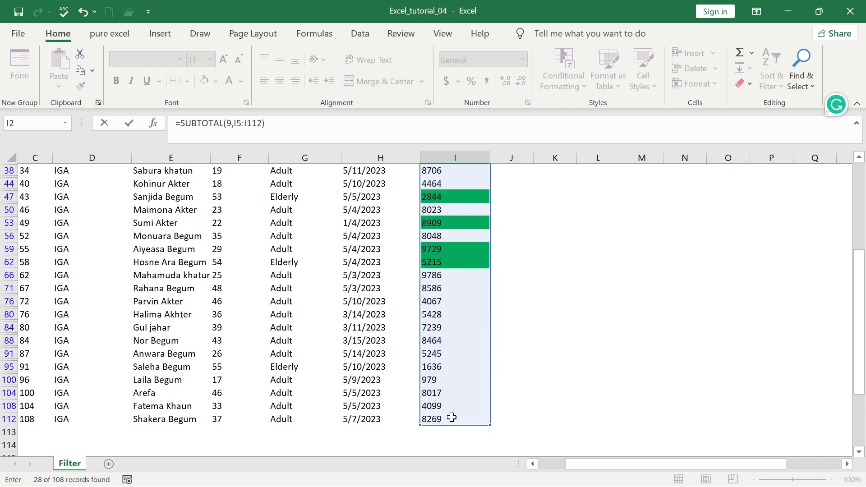
{"action": "key", "text": "Return"}
Check I2's 162513 subtotal against the status-bar Sum of the visible Amount cells
{"action": "scroll", "coordinate": [451, 406], "scroll_direction": "up", "scroll_amount": 4}
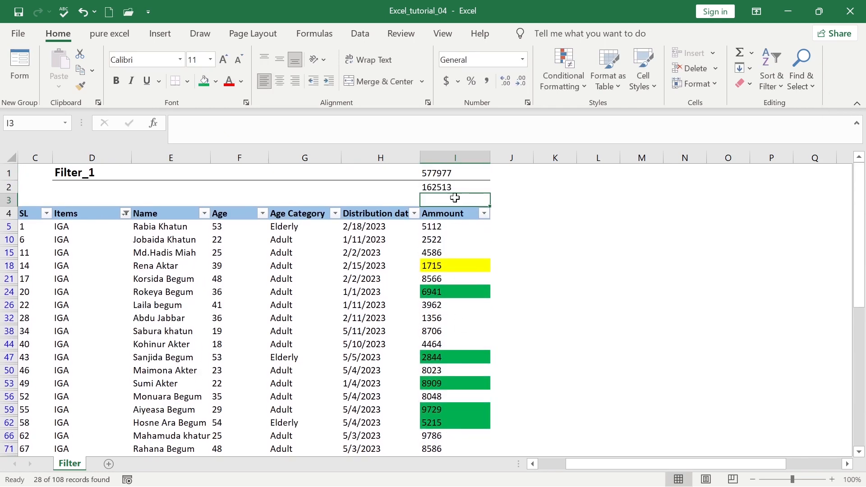
{"action": "left_click", "coordinate": [455, 181]}
{"action": "left_click", "coordinate": [445, 228]}
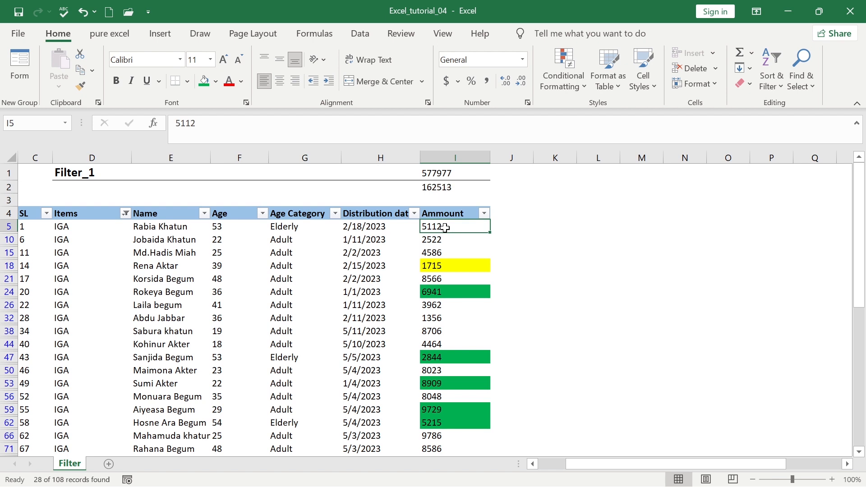
{"action": "left_click", "coordinate": [450, 188]}
{"action": "left_click", "coordinate": [444, 230]}
{"action": "key", "text": "ctrl+shift+Down"}
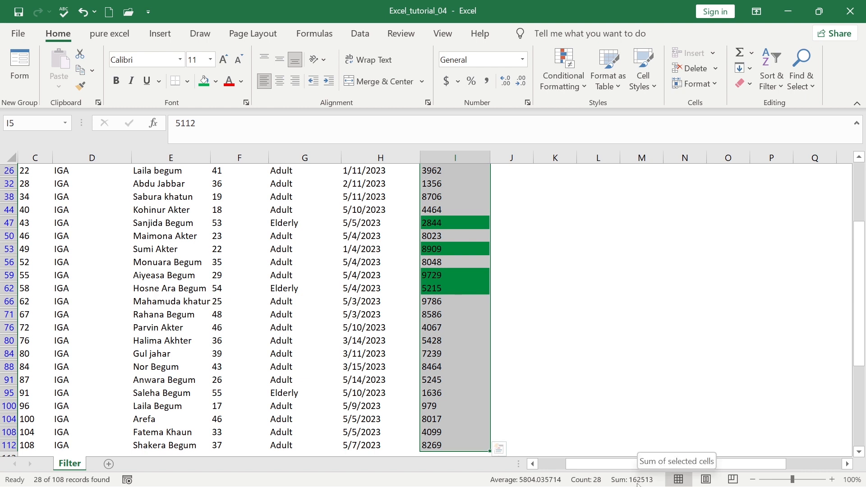
{"action": "scroll", "coordinate": [510, 319], "scroll_direction": "up", "scroll_amount": 4}
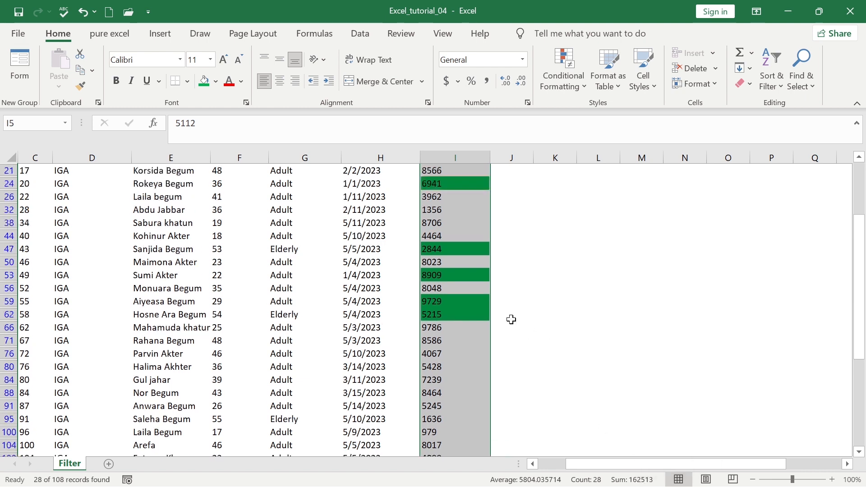
{"action": "left_click", "coordinate": [446, 187]}
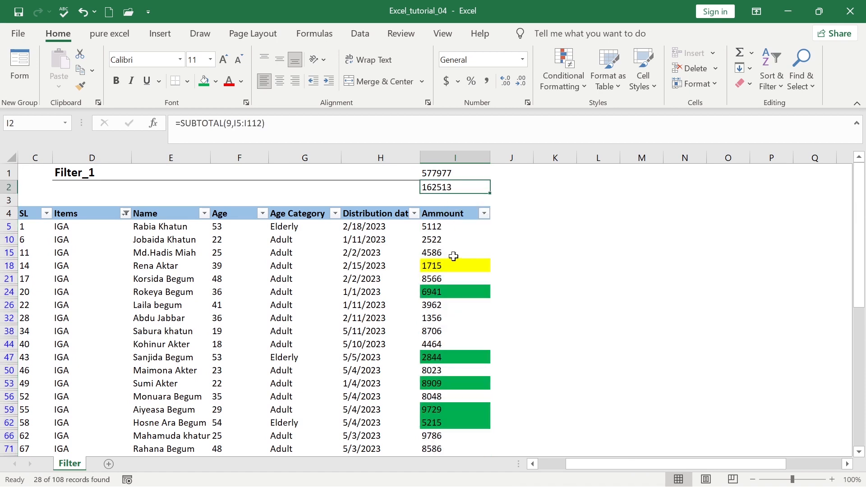
{"action": "left_click", "coordinate": [454, 256]}
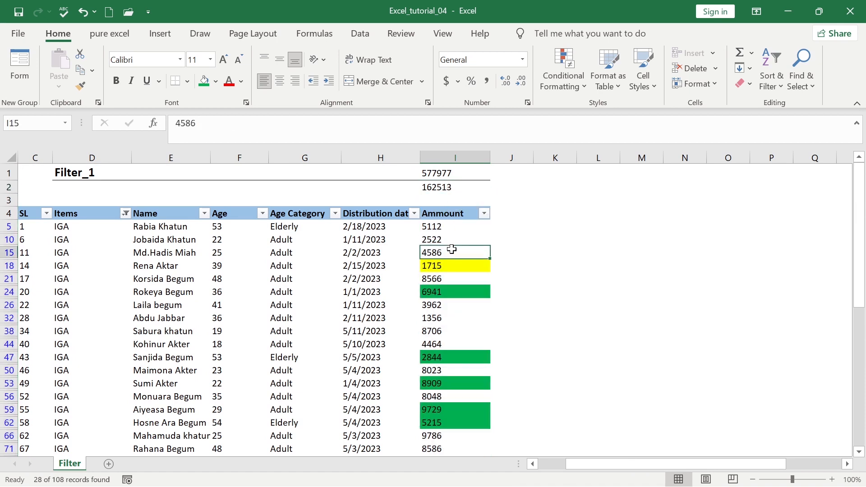
Filter Items to Cash Grant and compare the visible amounts' sum with I2's subtotal
{"action": "left_click", "coordinate": [125, 213]}
{"action": "left_click", "coordinate": [192, 350]}
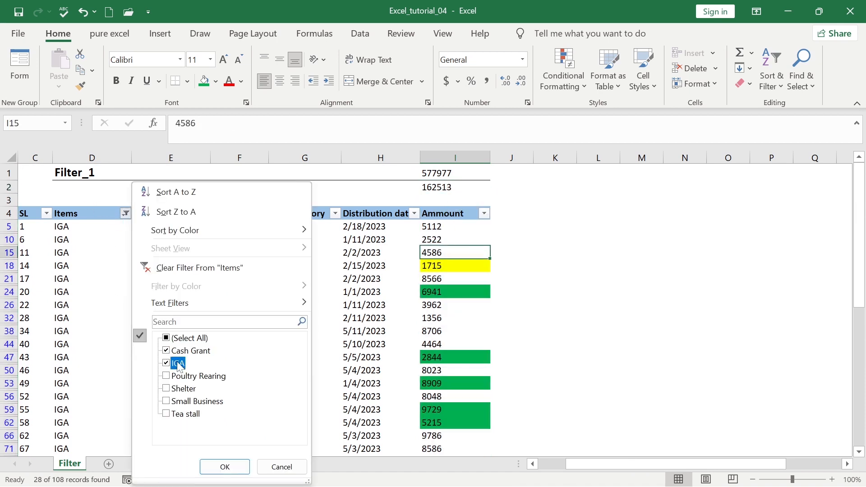
{"action": "left_click", "coordinate": [221, 467]}
{"action": "left_click", "coordinate": [436, 227]}
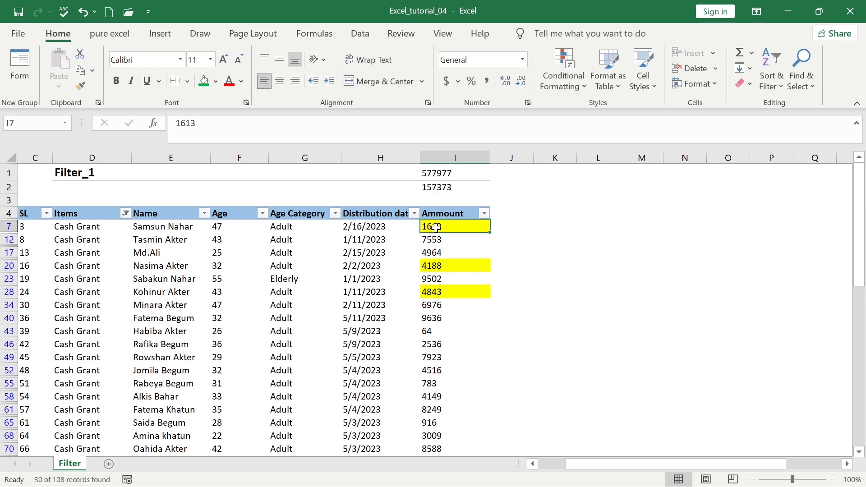
{"action": "key", "text": "ctrl+shift+Down"}
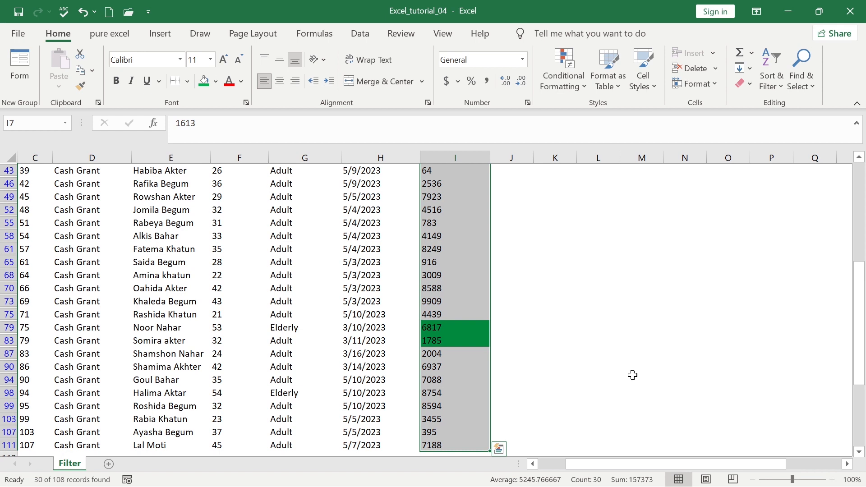
{"action": "scroll", "coordinate": [573, 353], "scroll_direction": "up", "scroll_amount": 4}
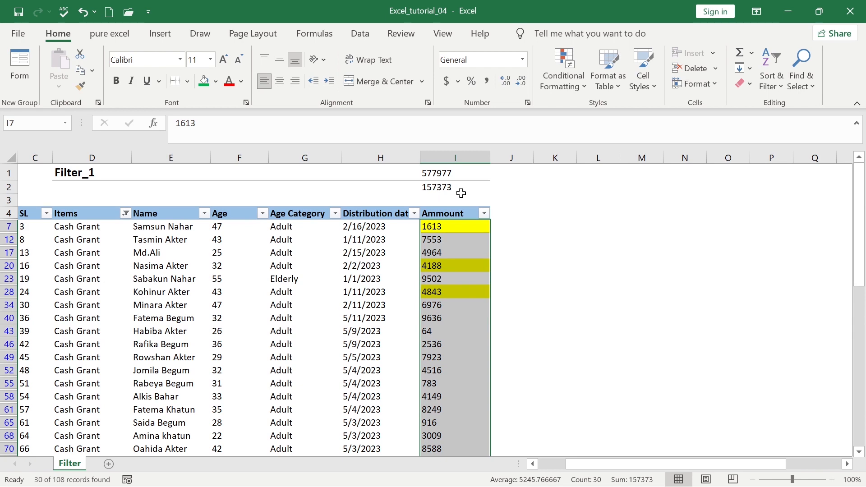
{"action": "left_click", "coordinate": [457, 294]}
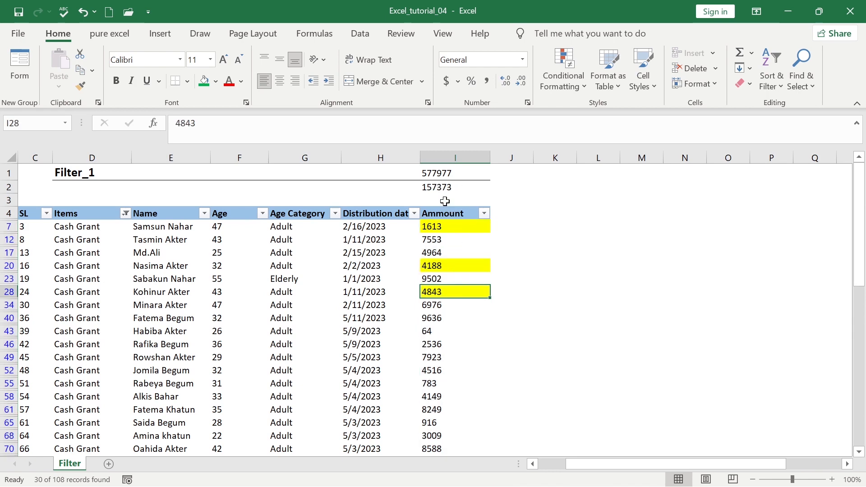
{"action": "left_click", "coordinate": [440, 188]}
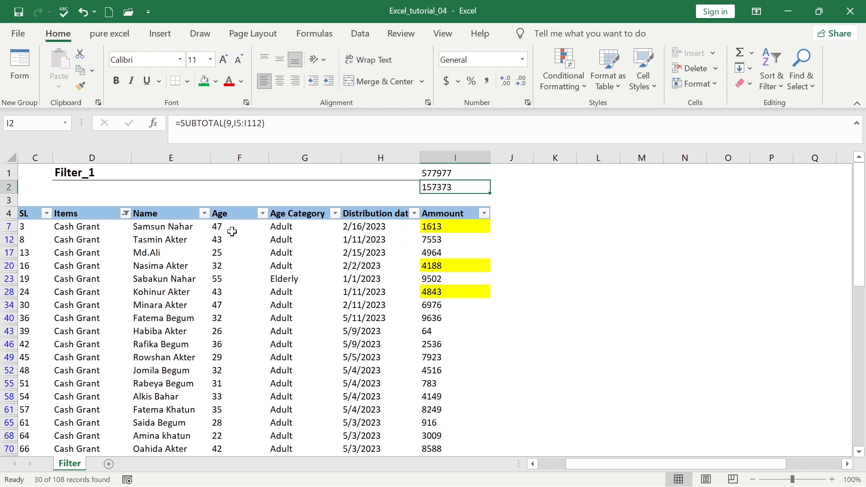
Switch the Items filter to Poultry Rearing, bringing I2's subtotal to 115636
{"action": "left_click", "coordinate": [125, 214]}
{"action": "left_click", "coordinate": [189, 351]}
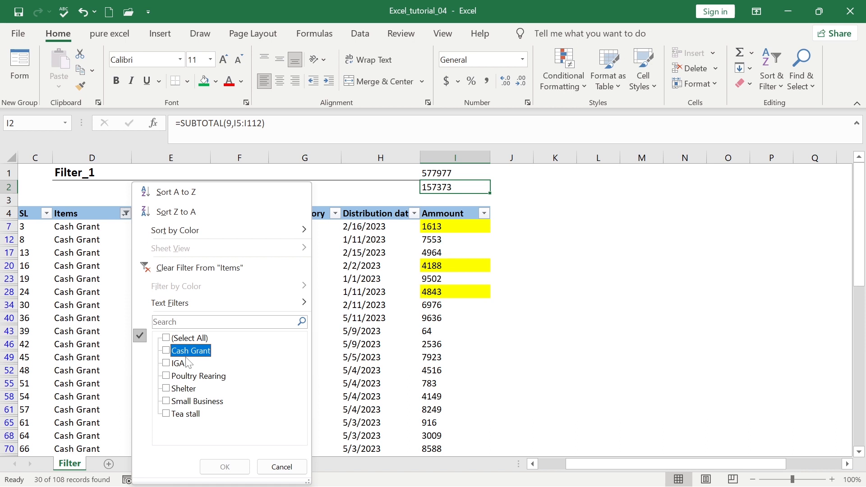
{"action": "left_click", "coordinate": [192, 376]}
{"action": "left_click", "coordinate": [225, 467]}
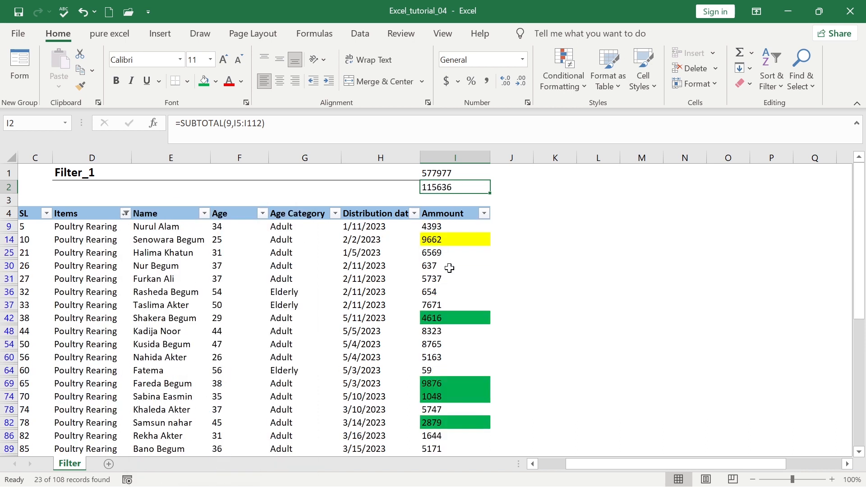
{"action": "left_click", "coordinate": [440, 173]}
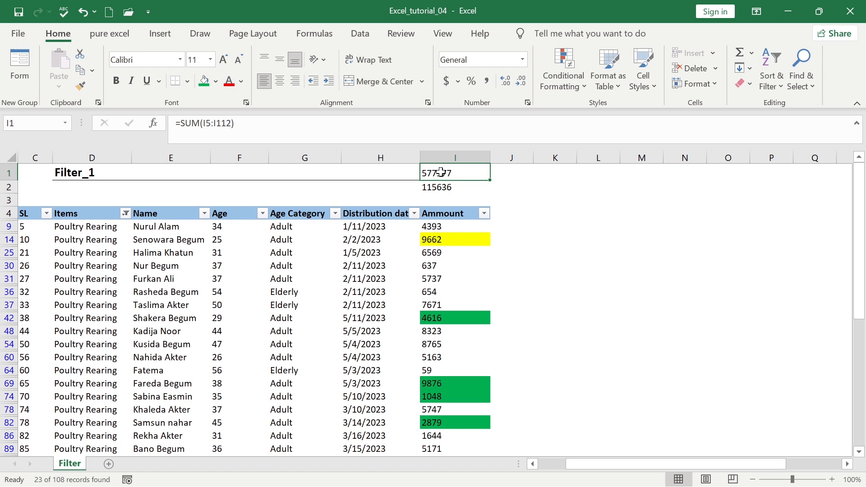
Format I1:I2 as BBD currency with 2 decimal places and widen column I to fit
{"action": "left_click_drag", "start_coordinate": [441, 179], "coordinate": [442, 187]}
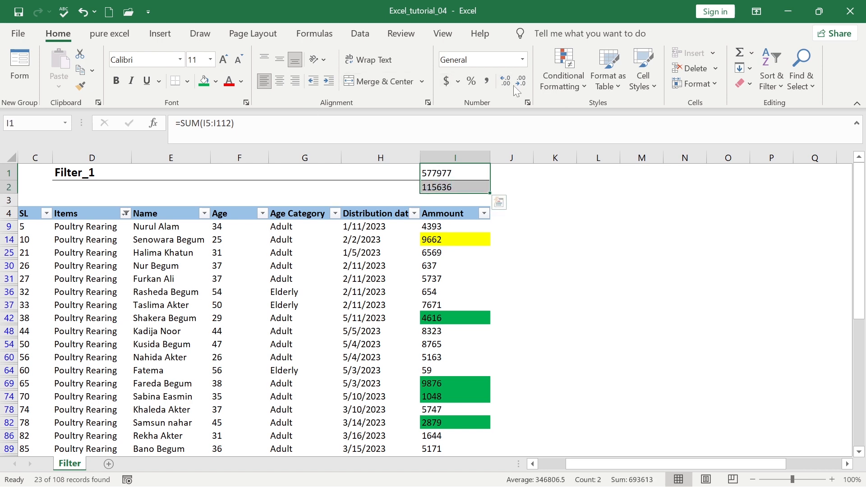
{"action": "left_click", "coordinate": [527, 103]}
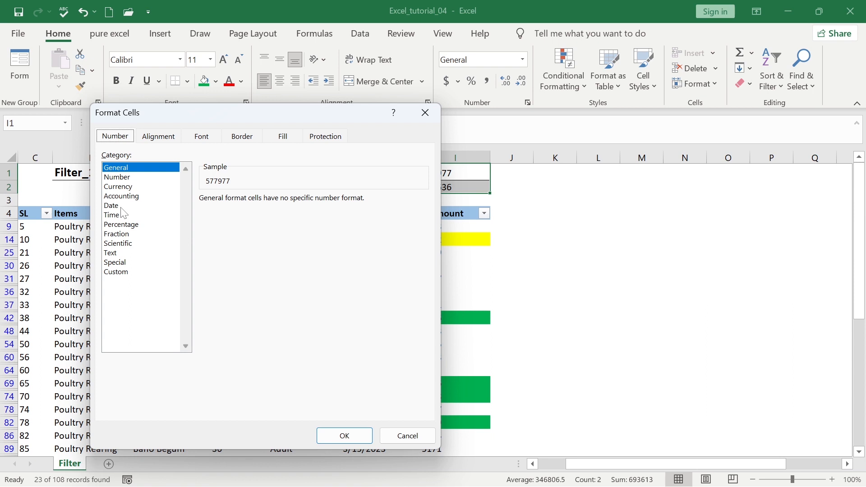
{"action": "left_click", "coordinate": [127, 186]}
{"action": "left_click", "coordinate": [282, 221]}
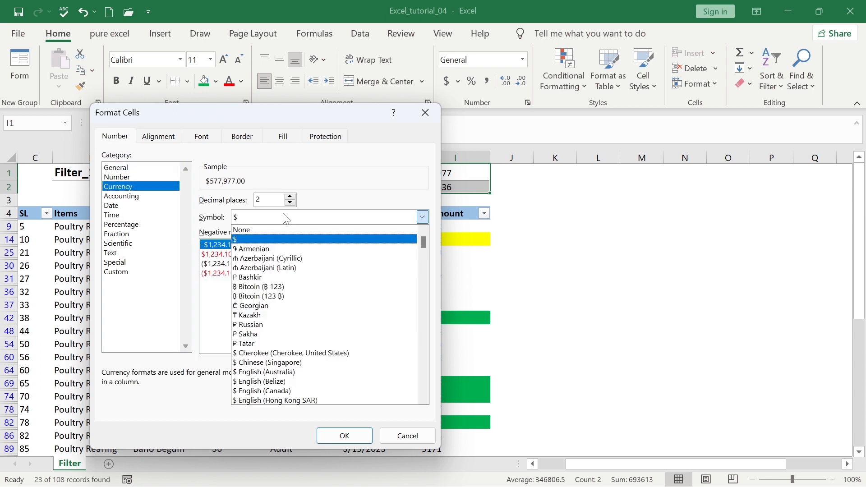
{"action": "scroll", "coordinate": [323, 353], "scroll_direction": "down", "scroll_amount": 2}
{"action": "scroll", "coordinate": [323, 349], "scroll_direction": "down", "scroll_amount": 4}
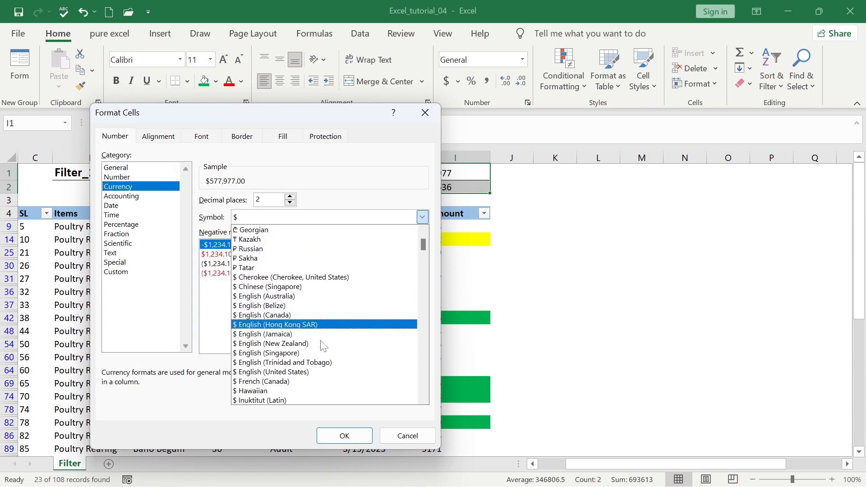
{"action": "left_click_drag", "start_coordinate": [419, 261], "coordinate": [418, 341]}
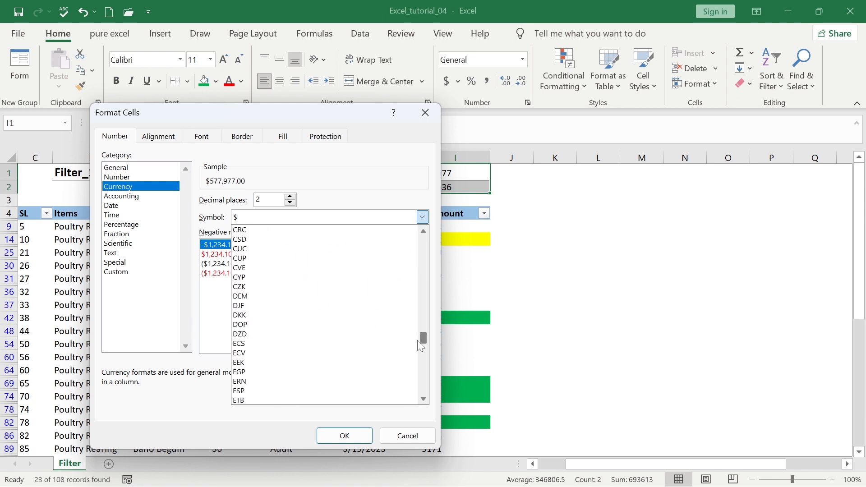
{"action": "key", "text": "b"}
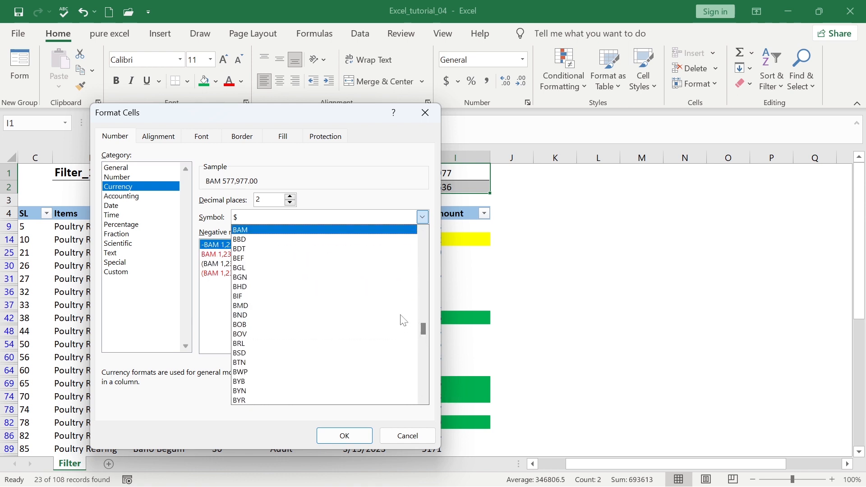
{"action": "left_click", "coordinate": [273, 241]}
{"action": "left_click", "coordinate": [290, 202]}
{"action": "left_click", "coordinate": [290, 202]}
{"action": "left_click", "coordinate": [291, 197]}
{"action": "left_click", "coordinate": [290, 197]}
{"action": "left_click", "coordinate": [345, 436]}
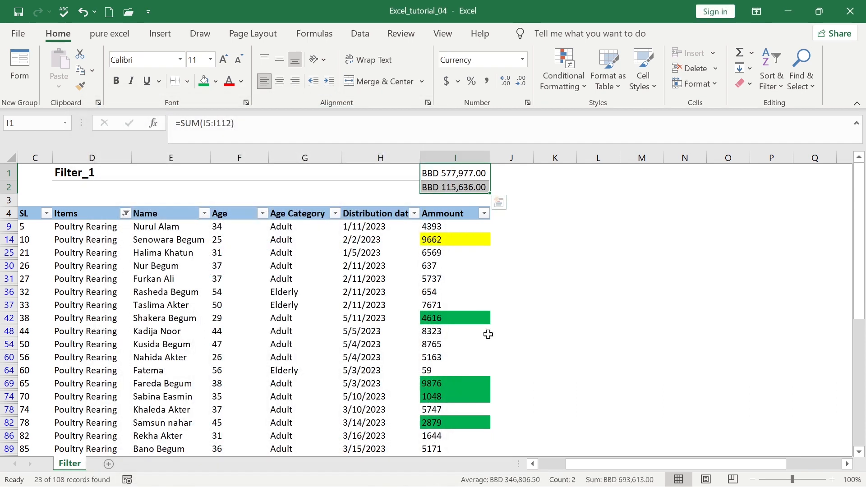
{"action": "left_click_drag", "start_coordinate": [487, 157], "coordinate": [503, 157]}
{"action": "left_click", "coordinate": [561, 205]}
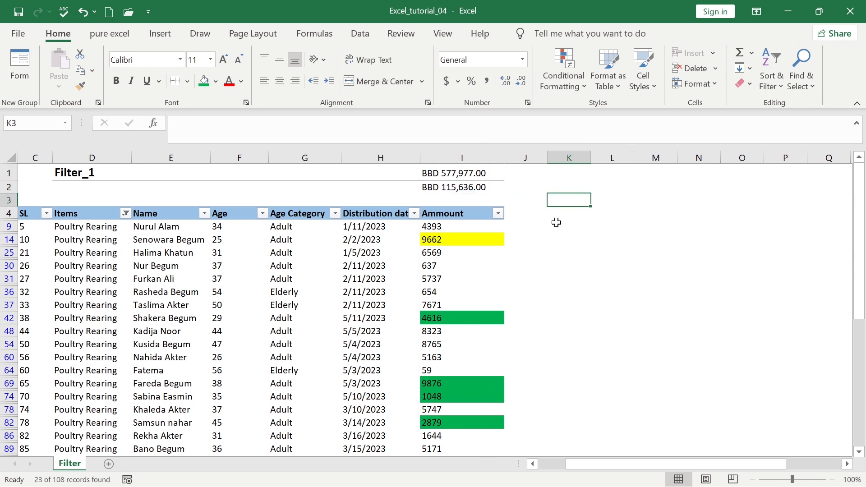
Clear the Items filter so all 108 records show and I2 returns to BBD 577,977.00
{"action": "left_click", "coordinate": [494, 188]}
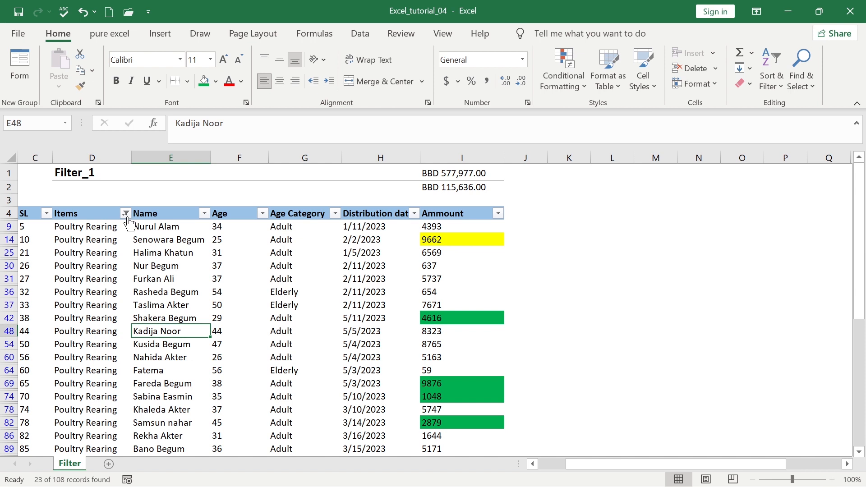
{"action": "left_click", "coordinate": [126, 214]}
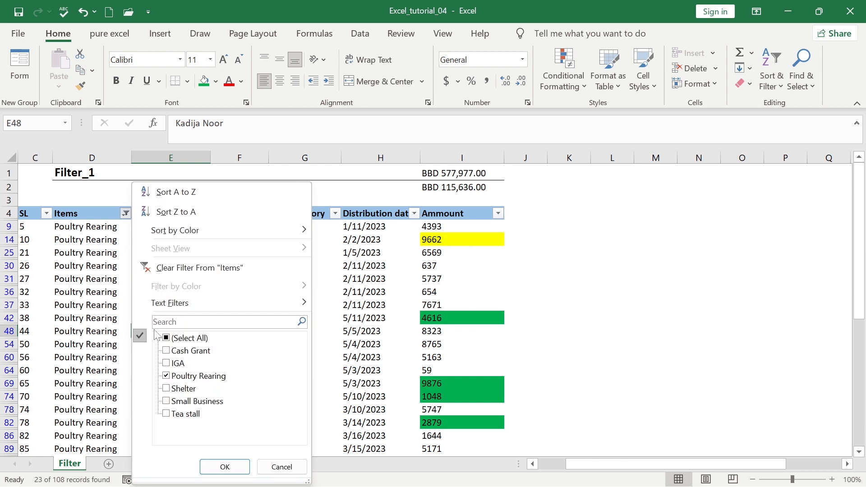
{"action": "left_click", "coordinate": [194, 268]}
{"action": "left_click", "coordinate": [259, 359]}
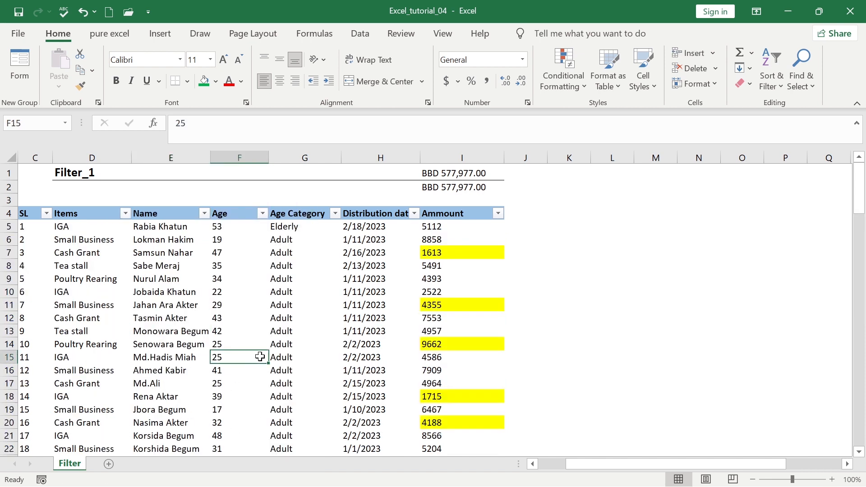
{"action": "left_click", "coordinate": [381, 306]}
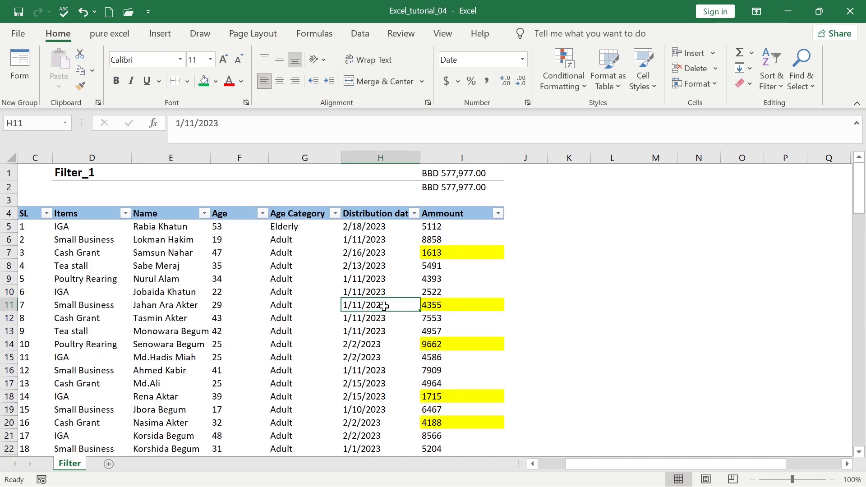
{"action": "left_click", "coordinate": [378, 291]}
Apply a Last Month filter to Distribution date, leaving 0 of 108 records
{"action": "left_click", "coordinate": [368, 256]}
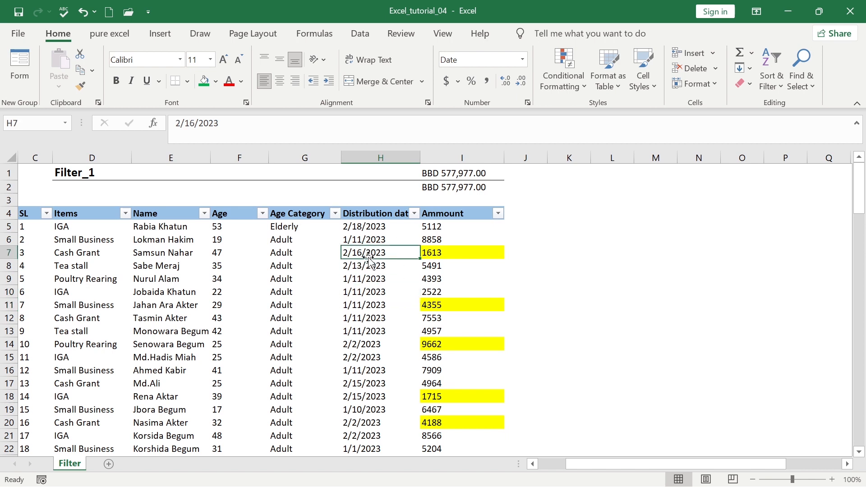
{"action": "left_click", "coordinate": [414, 213]}
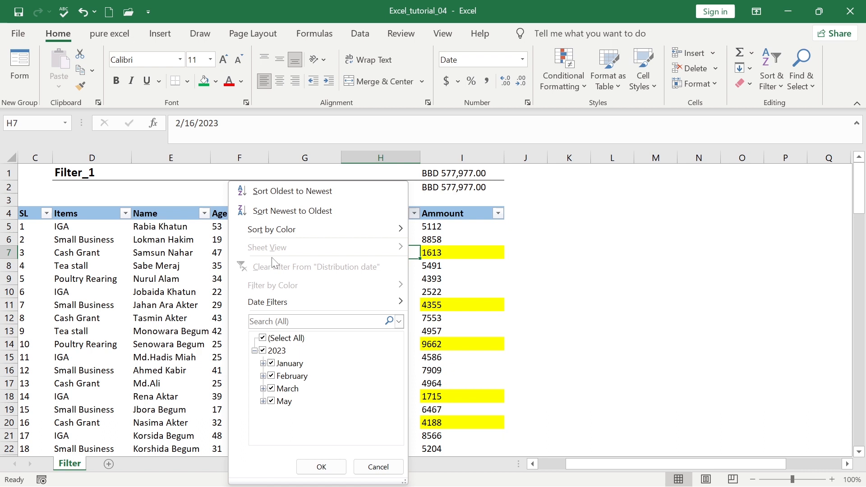
{"action": "mouse_move", "coordinate": [277, 302]}
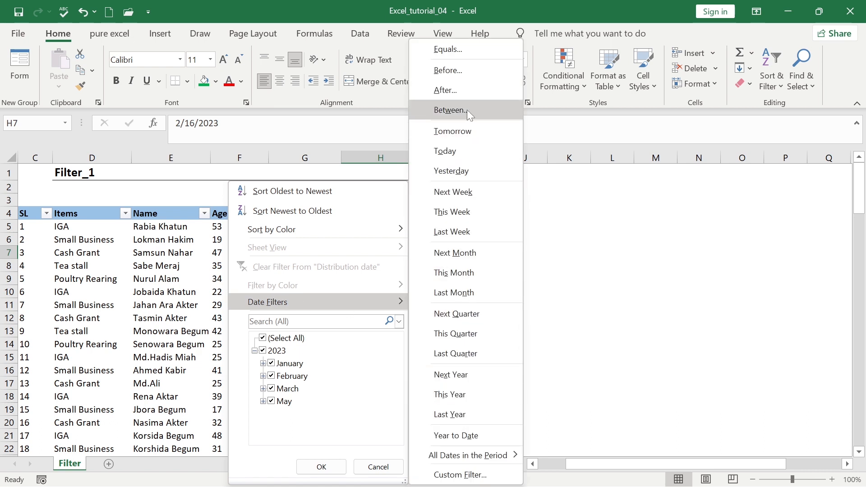
{"action": "left_click", "coordinate": [478, 292]}
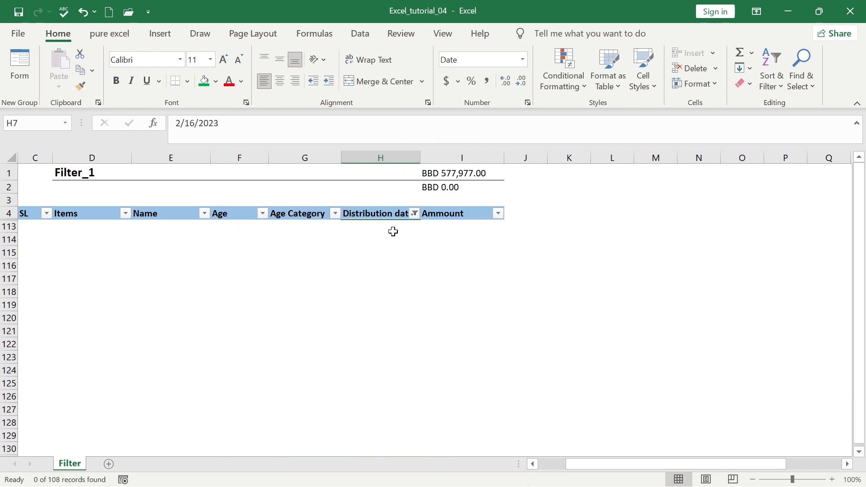
{"action": "left_click", "coordinate": [415, 213]}
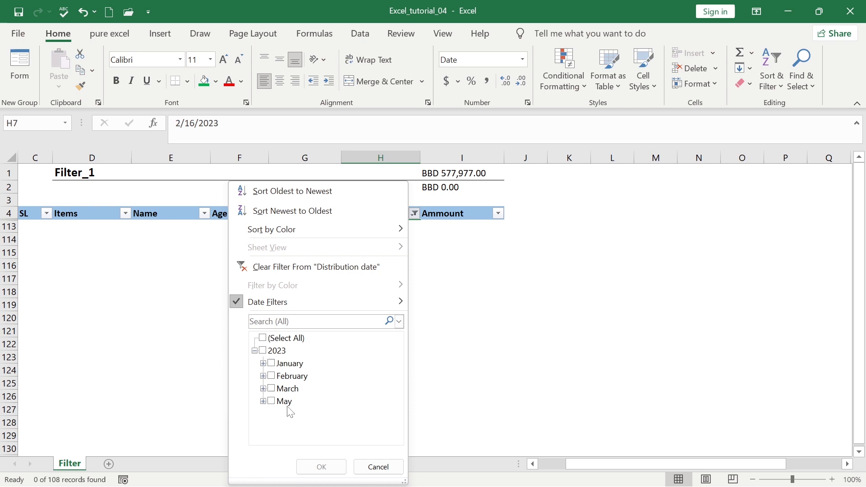
Re-include all 2023 dates, try This Week, then filter Distribution date to Last Quarter (47 records)
{"action": "left_click", "coordinate": [262, 351]}
{"action": "left_click", "coordinate": [321, 466]}
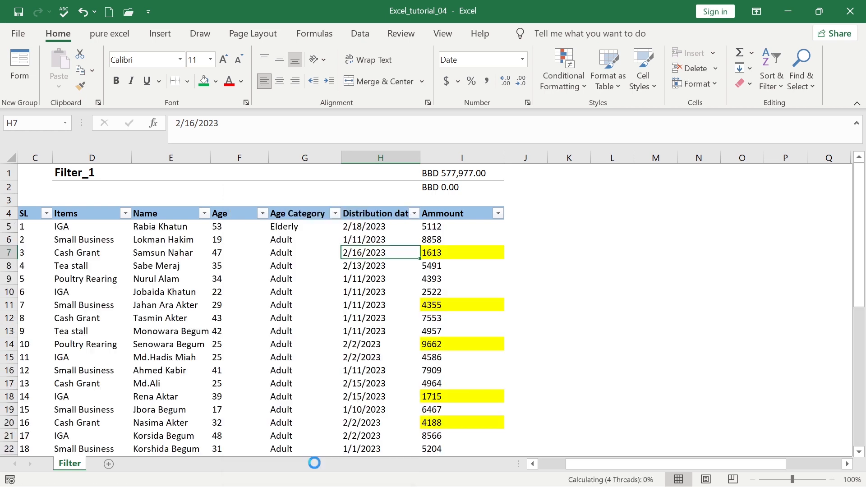
{"action": "left_click", "coordinate": [415, 215]}
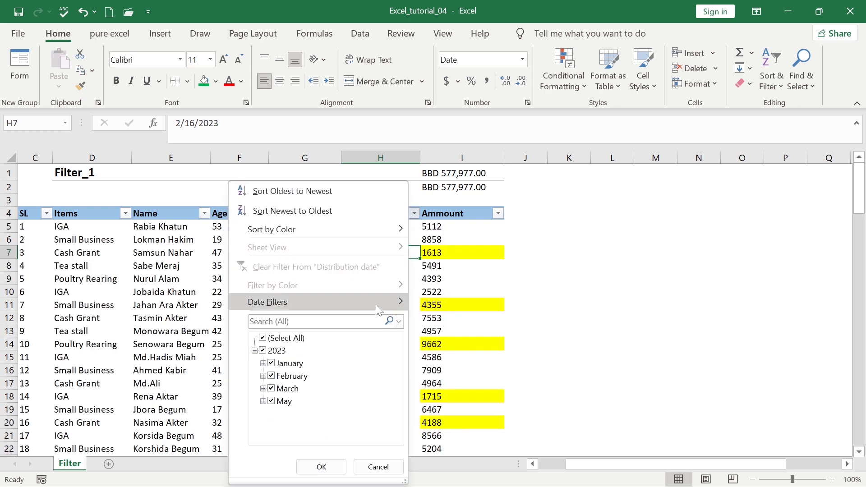
{"action": "mouse_move", "coordinate": [376, 305]}
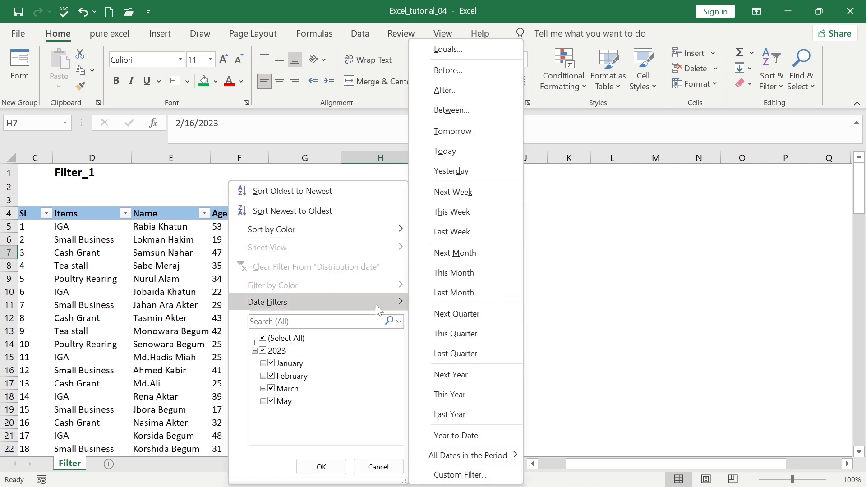
{"action": "left_click", "coordinate": [465, 216]}
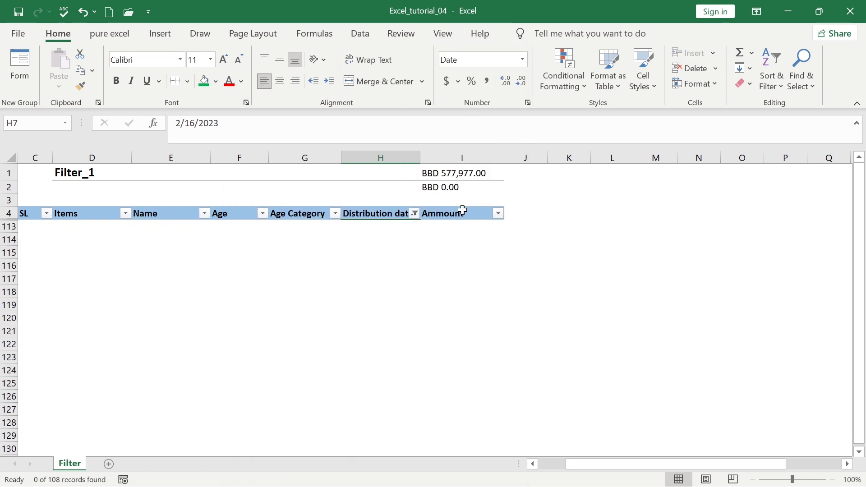
{"action": "left_click", "coordinate": [415, 215]}
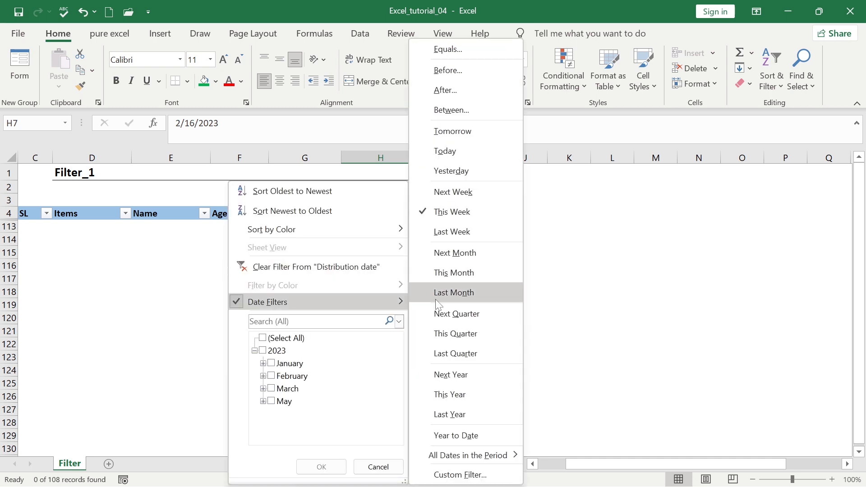
{"action": "left_click", "coordinate": [458, 272]}
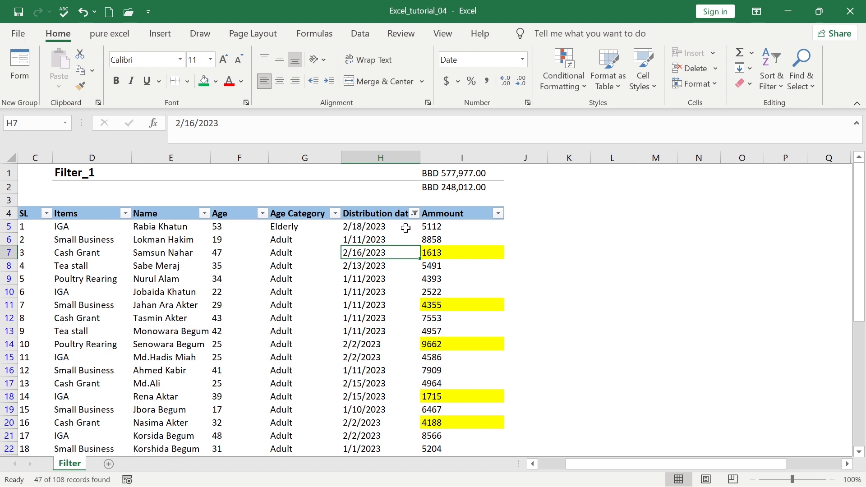
Filter Distribution date to January only (17 of 108 records) and reapply the January selection
{"action": "left_click", "coordinate": [414, 213]}
{"action": "mouse_move", "coordinate": [371, 306]}
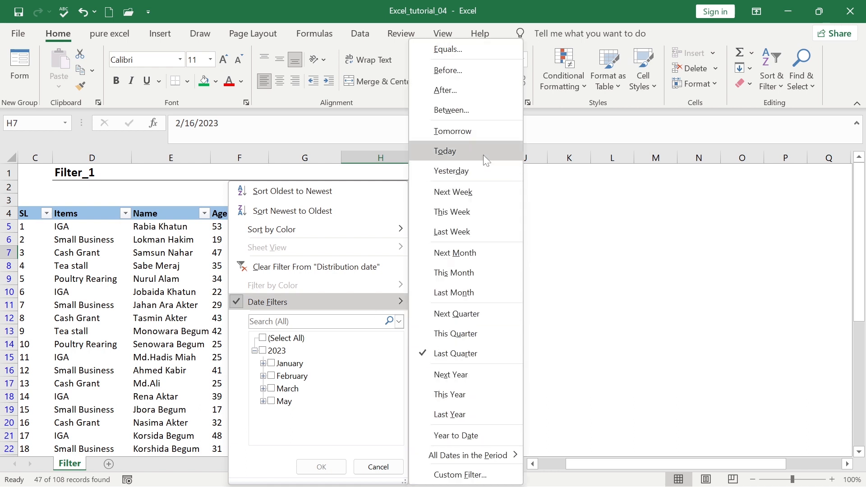
{"action": "mouse_move", "coordinate": [511, 461]}
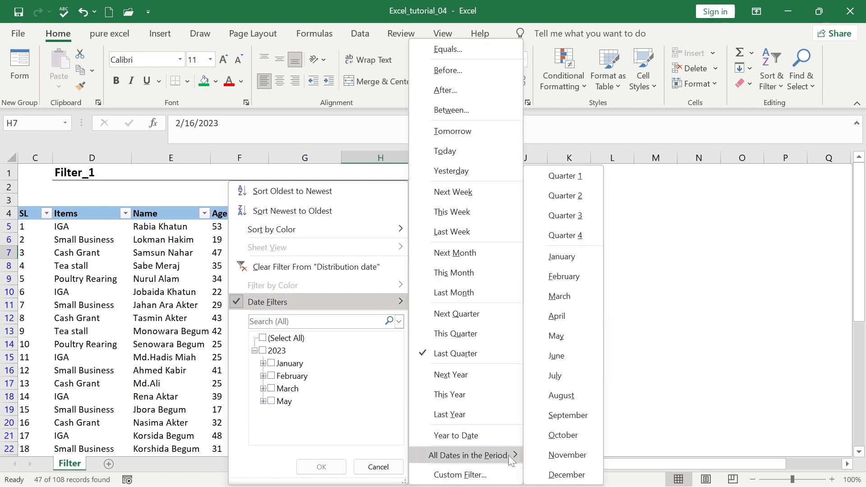
{"action": "left_click", "coordinate": [567, 256]}
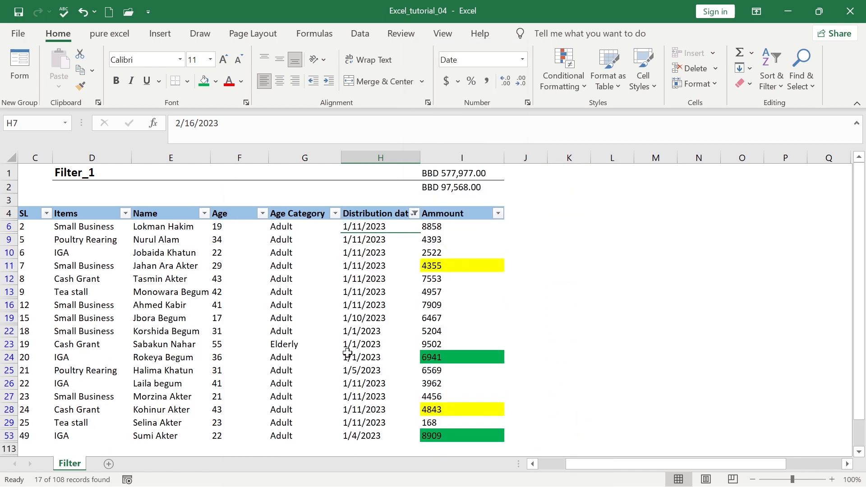
{"action": "left_click", "coordinate": [414, 213]}
{"action": "left_click", "coordinate": [271, 364]}
{"action": "left_click", "coordinate": [271, 364]}
{"action": "left_click", "coordinate": [321, 467]}
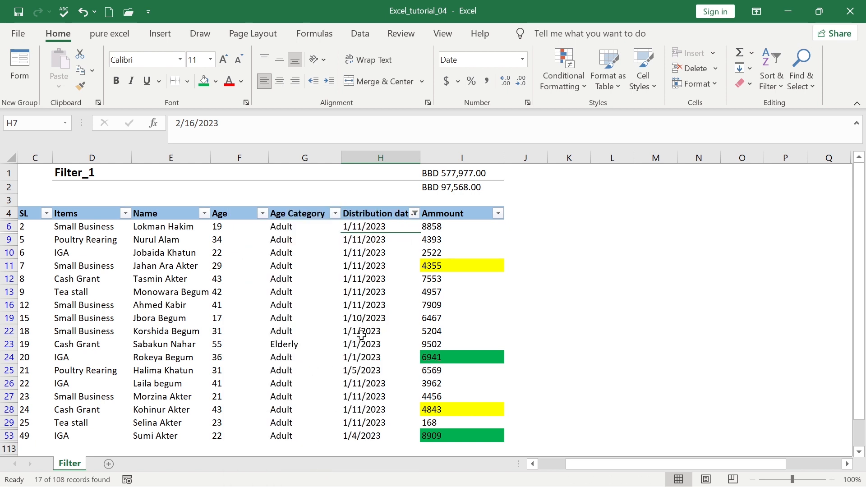
{"action": "left_click", "coordinate": [414, 213]}
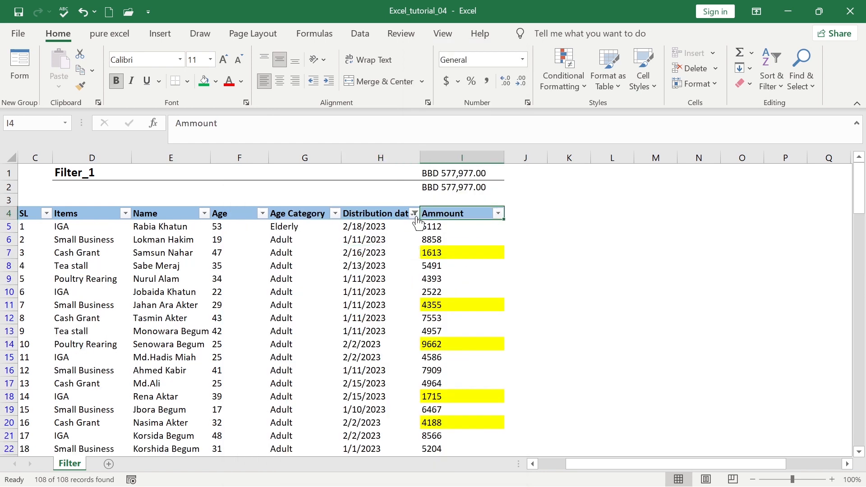
Filter Distribution date to before 3/14/2023, leaving 38 records and a BBD 203,247.00 subtotal
{"action": "left_click", "coordinate": [414, 214]}
{"action": "mouse_move", "coordinate": [373, 300]}
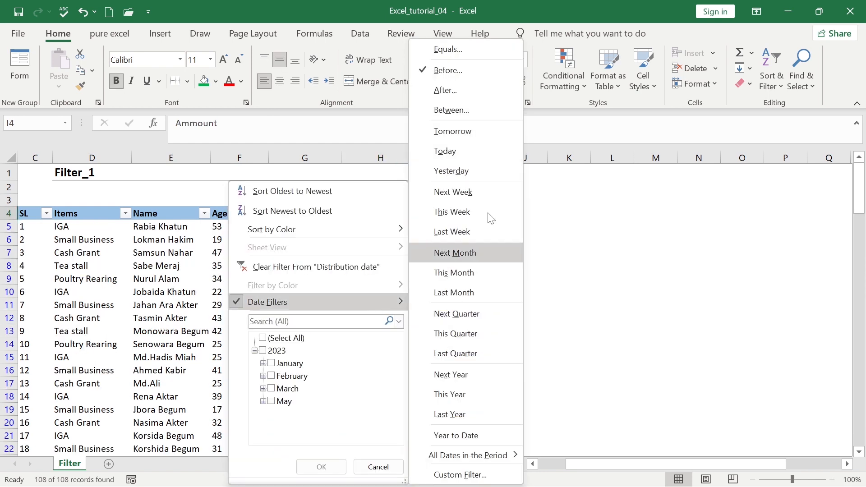
{"action": "left_click", "coordinate": [462, 67]}
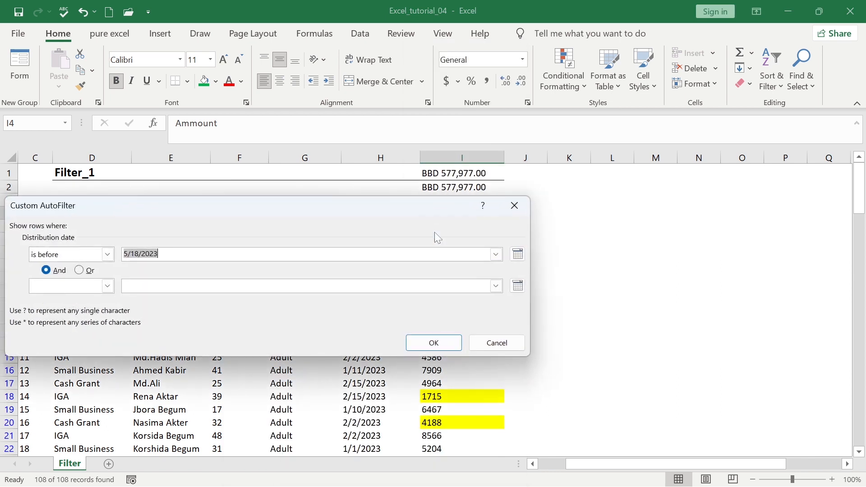
{"action": "left_click", "coordinate": [517, 255]}
{"action": "left_click", "coordinate": [414, 269]}
{"action": "left_click", "coordinate": [413, 270]}
{"action": "left_click", "coordinate": [454, 318]}
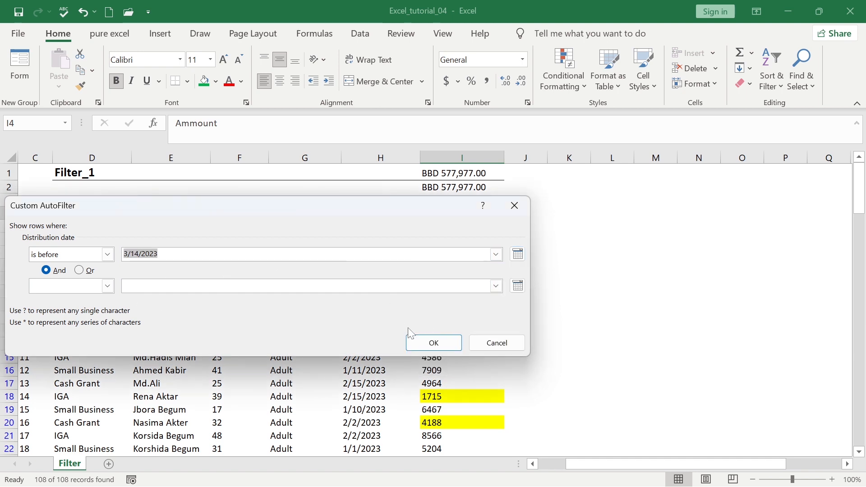
{"action": "left_click", "coordinate": [424, 341]}
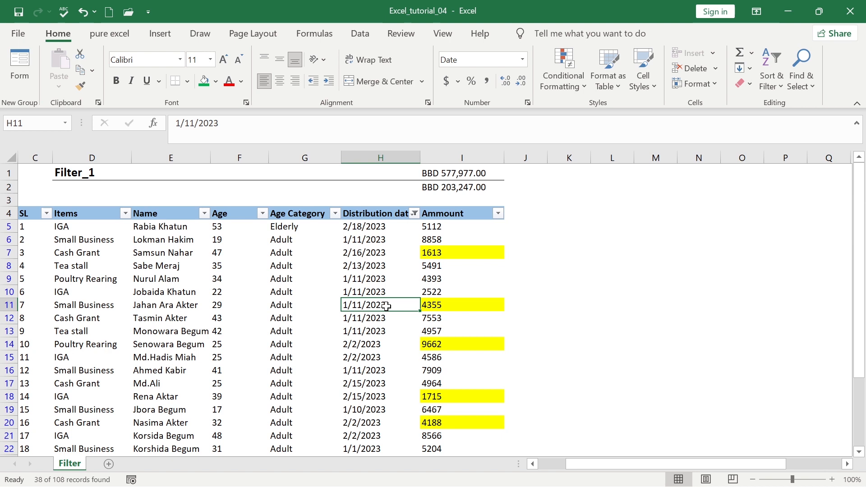
Clear the Distribution date filter to show every record, then start Create Table with Ctrl+T
{"action": "left_click", "coordinate": [368, 278]}
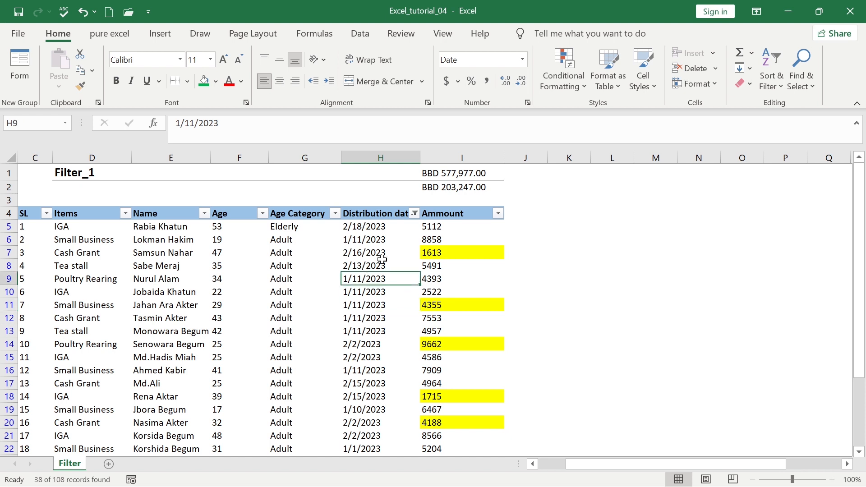
{"action": "left_click", "coordinate": [415, 214]}
{"action": "left_click", "coordinate": [328, 267]}
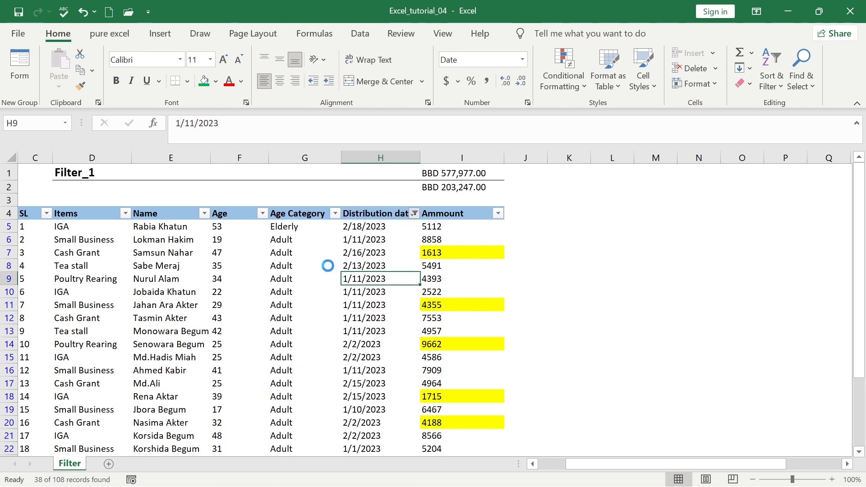
{"action": "left_click", "coordinate": [311, 302]}
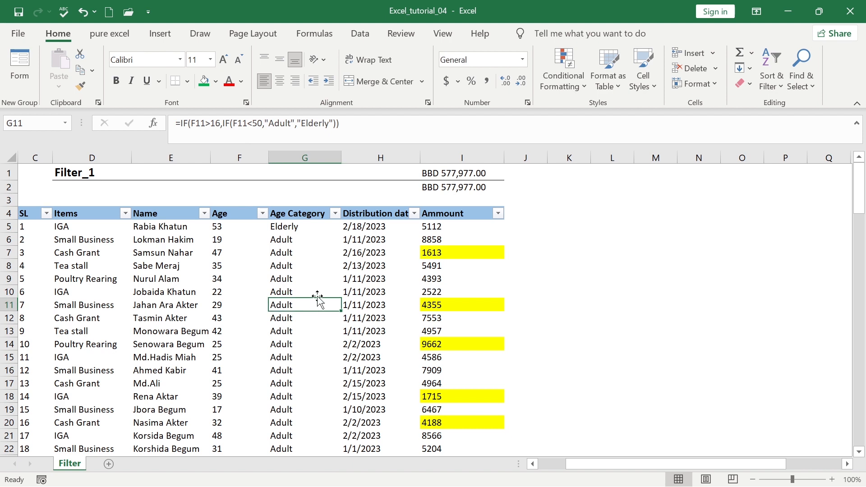
{"action": "left_click", "coordinate": [186, 302]}
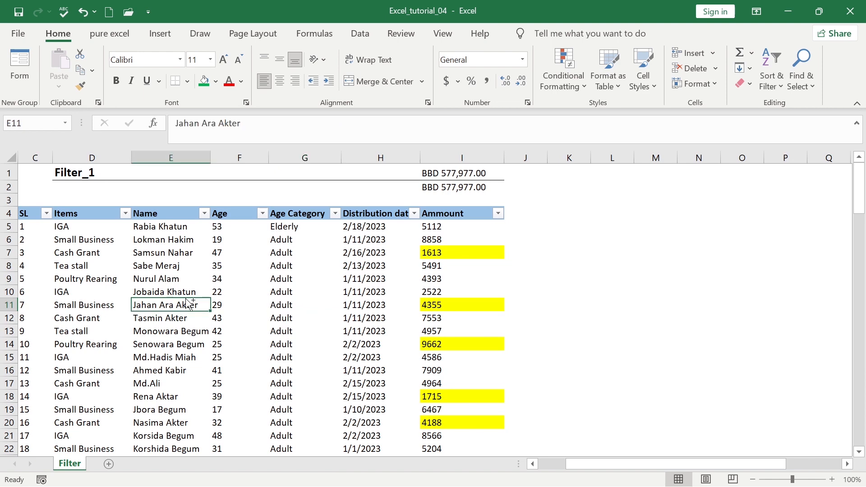
{"action": "key", "text": "ctrl+t"}
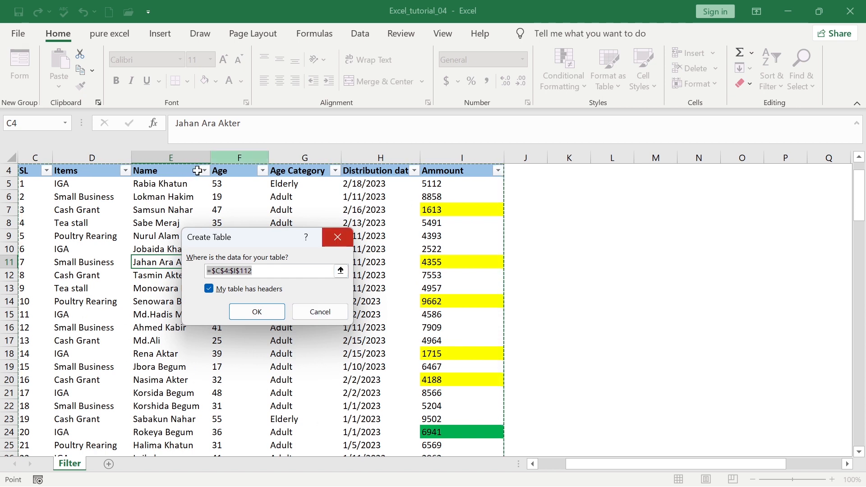
Convert =$C$4:$I$112 with headers into Table2, a table with orange banded rows
{"action": "left_click", "coordinate": [256, 312]}
{"action": "left_click", "coordinate": [350, 313]}
{"action": "scroll", "coordinate": [419, 284], "scroll_direction": "up", "scroll_amount": 1}
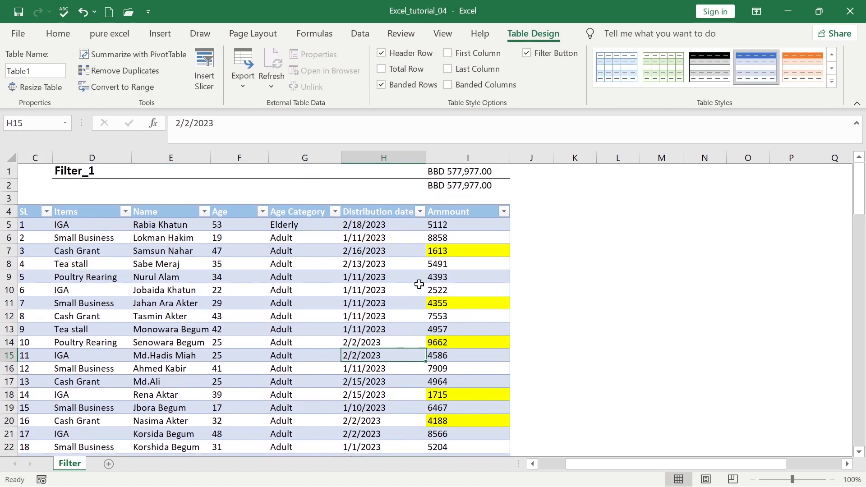
{"action": "left_click", "coordinate": [290, 262]}
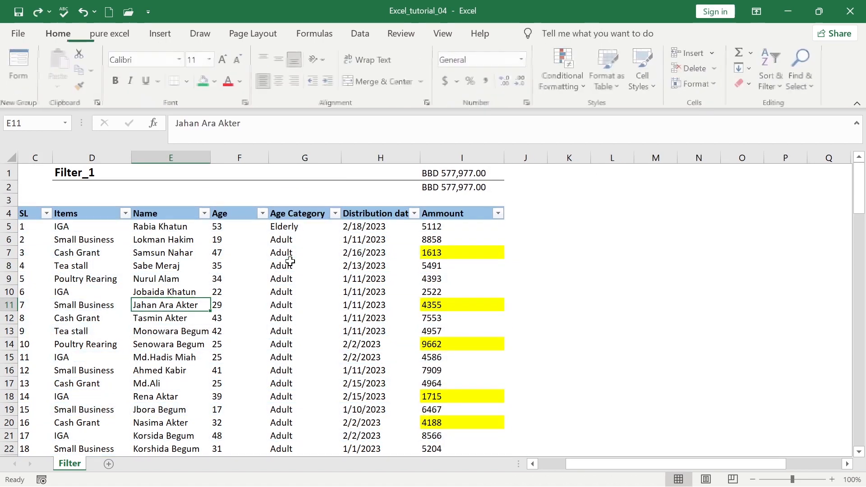
{"action": "left_click", "coordinate": [191, 271]}
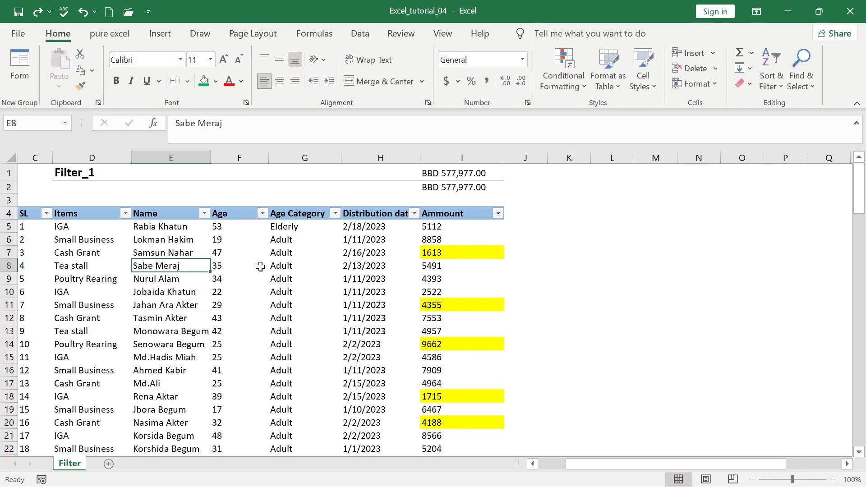
{"action": "left_click", "coordinate": [160, 33]}
{"action": "left_click", "coordinate": [114, 61]}
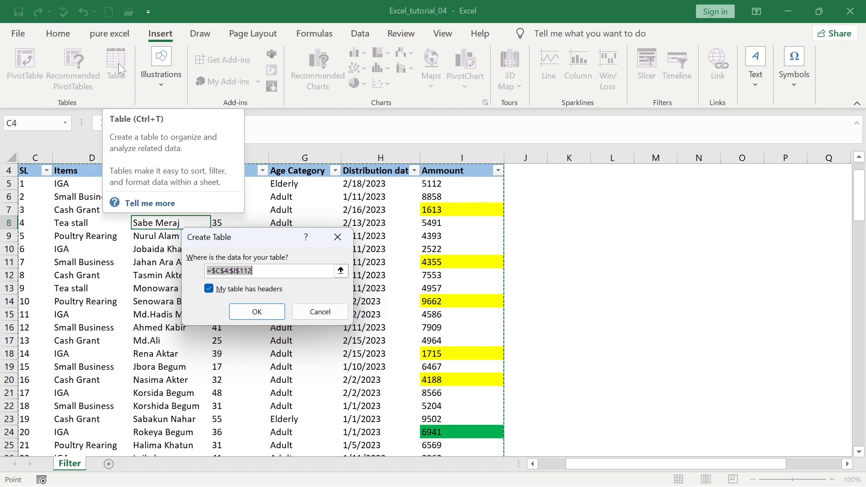
{"action": "left_click_drag", "start_coordinate": [251, 243], "coordinate": [400, 159]}
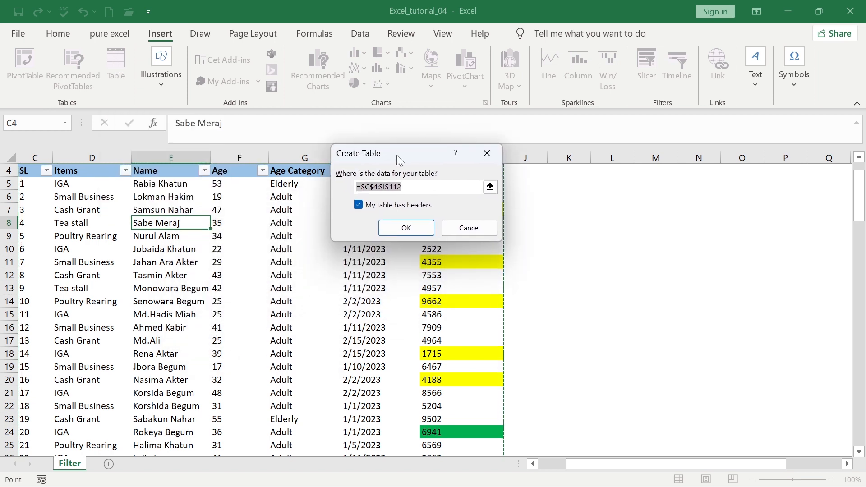
{"action": "left_click", "coordinate": [408, 229]}
{"action": "left_click", "coordinate": [272, 314]}
{"action": "scroll", "coordinate": [273, 313], "scroll_direction": "up", "scroll_amount": 1}
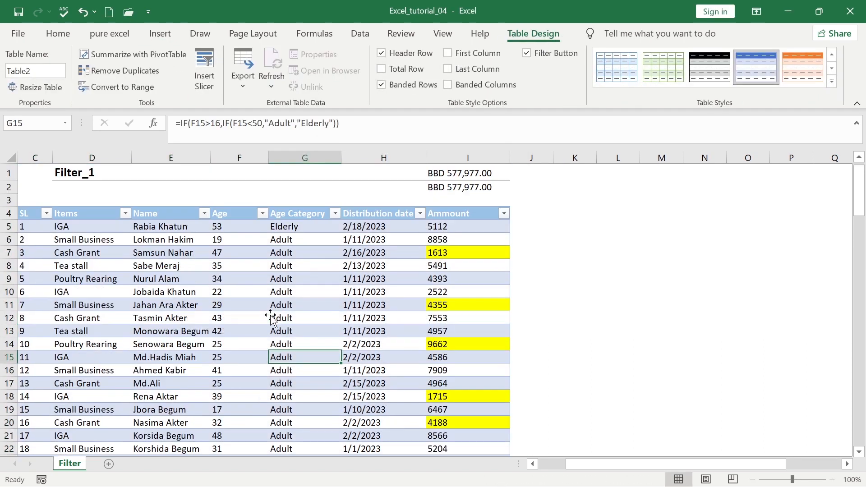
{"action": "left_click", "coordinate": [213, 280]}
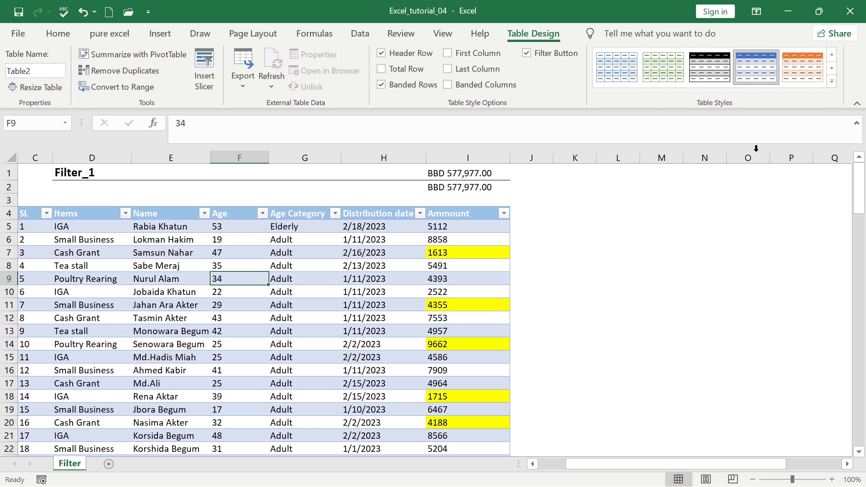
Apply a light-blue Medium table style to the table, after trying a grey Medium style
{"action": "left_click", "coordinate": [831, 80]}
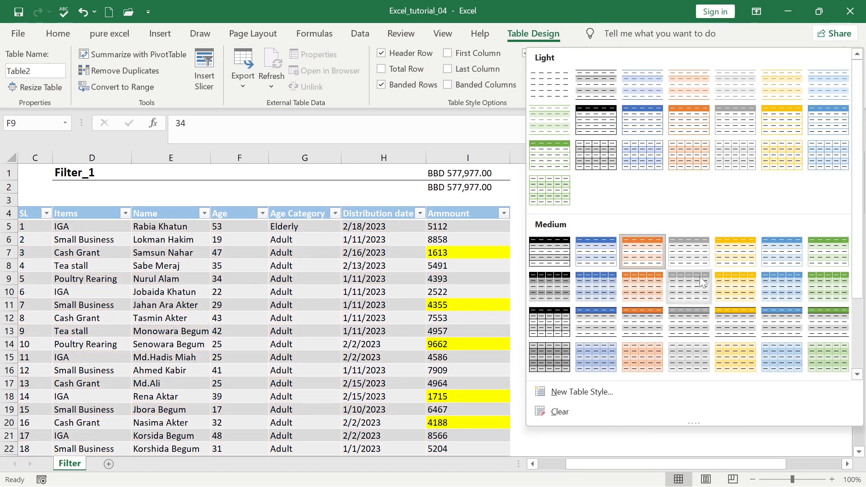
{"action": "left_click", "coordinate": [700, 273]}
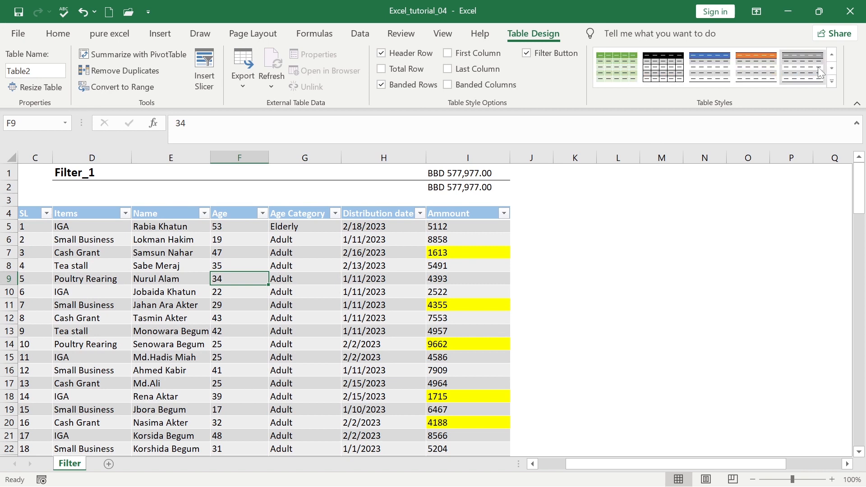
{"action": "left_click", "coordinate": [832, 81]}
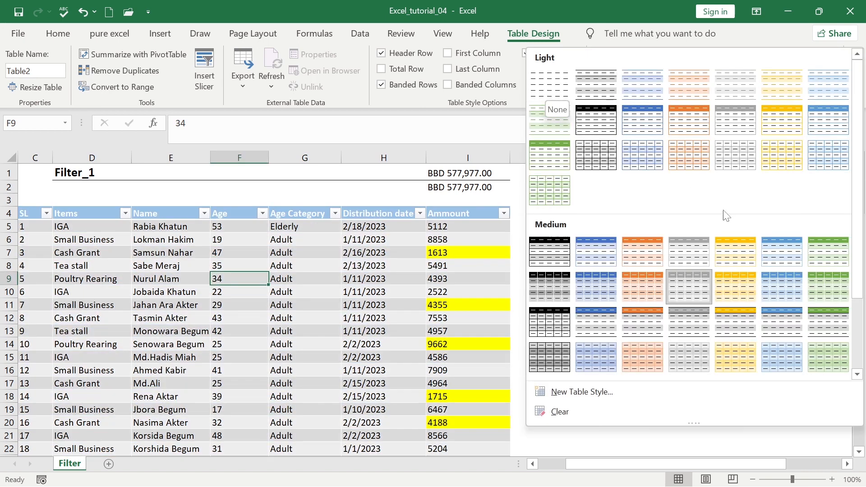
{"action": "left_click", "coordinate": [783, 286]}
{"action": "left_click_drag", "start_coordinate": [330, 332], "coordinate": [331, 344]}
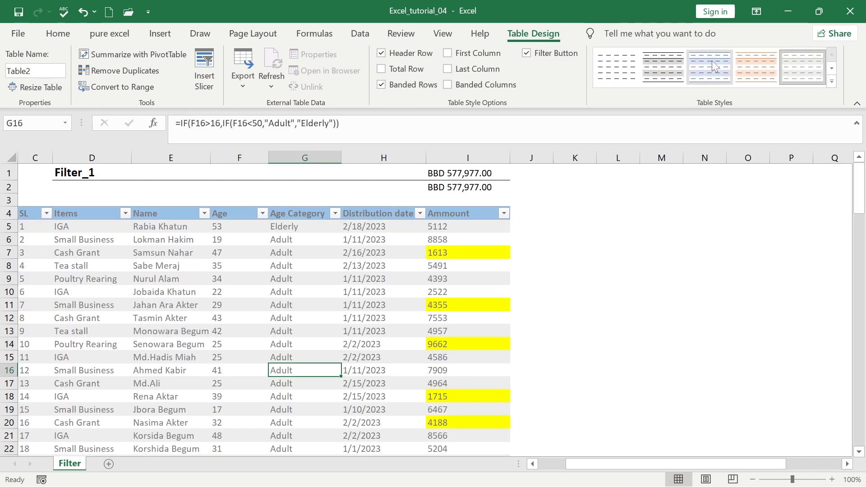
Scroll through the table and inspect cells I5, G5, F5 and E5
{"action": "left_click", "coordinate": [713, 61]}
{"action": "left_click", "coordinate": [361, 346]}
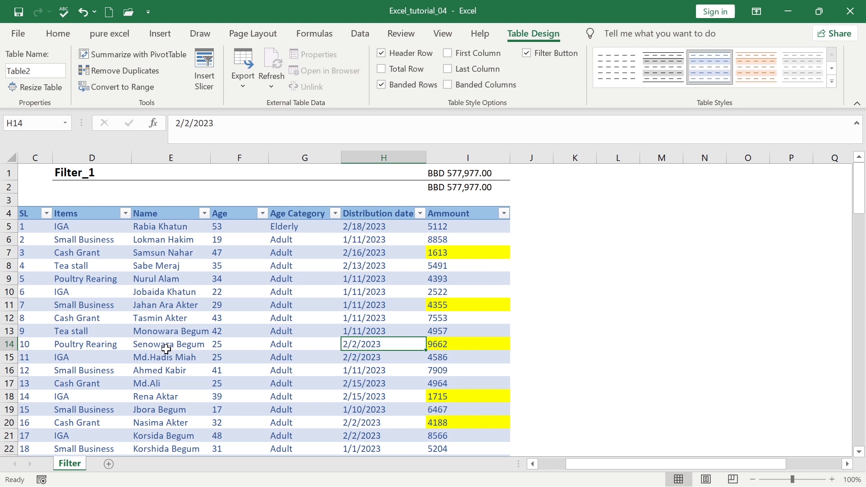
{"action": "scroll", "coordinate": [172, 348], "scroll_direction": "down", "scroll_amount": 2}
{"action": "scroll", "coordinate": [178, 349], "scroll_direction": "down", "scroll_amount": 13}
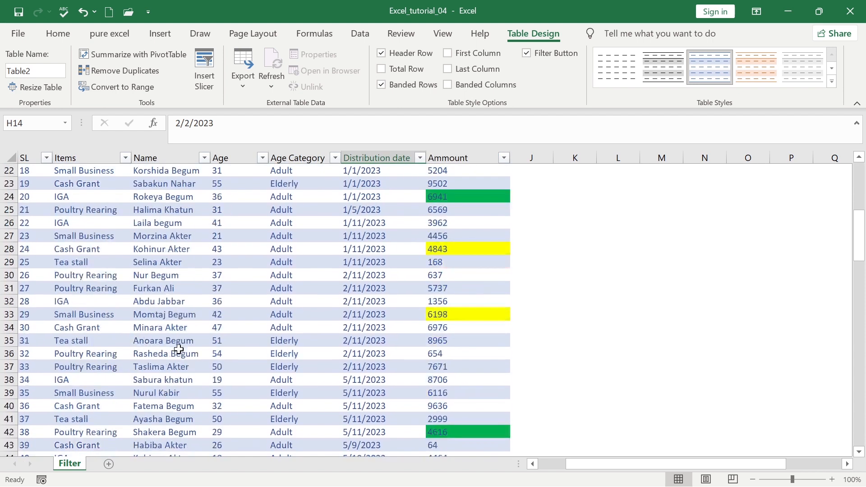
{"action": "scroll", "coordinate": [191, 334], "scroll_direction": "down", "scroll_amount": 2}
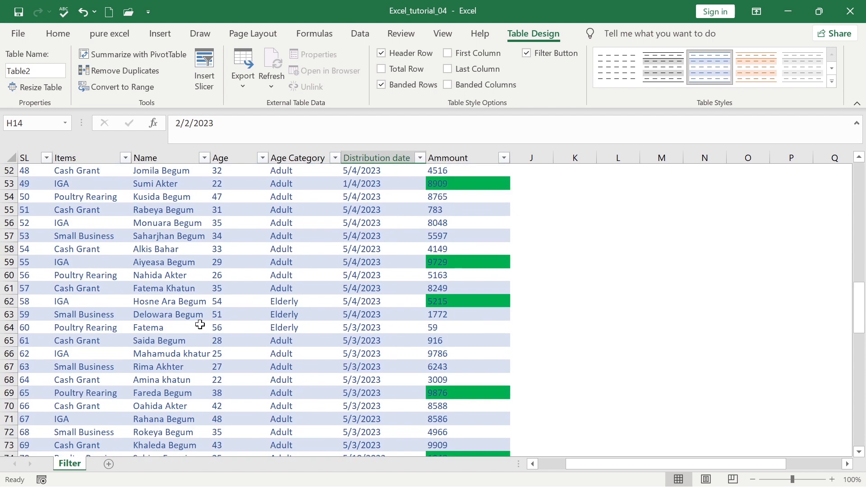
{"action": "scroll", "coordinate": [198, 323], "scroll_direction": "up", "scroll_amount": 11}
{"action": "scroll", "coordinate": [201, 319], "scroll_direction": "up", "scroll_amount": 6}
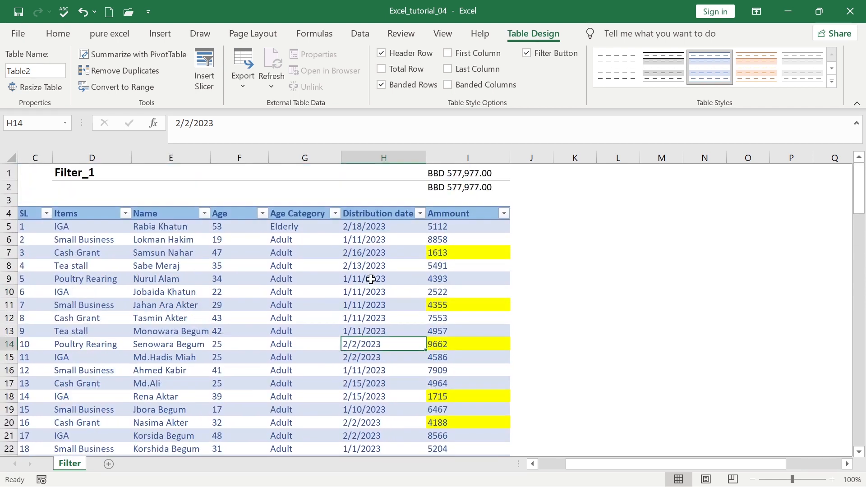
{"action": "left_click", "coordinate": [471, 227]}
{"action": "left_click", "coordinate": [291, 226]}
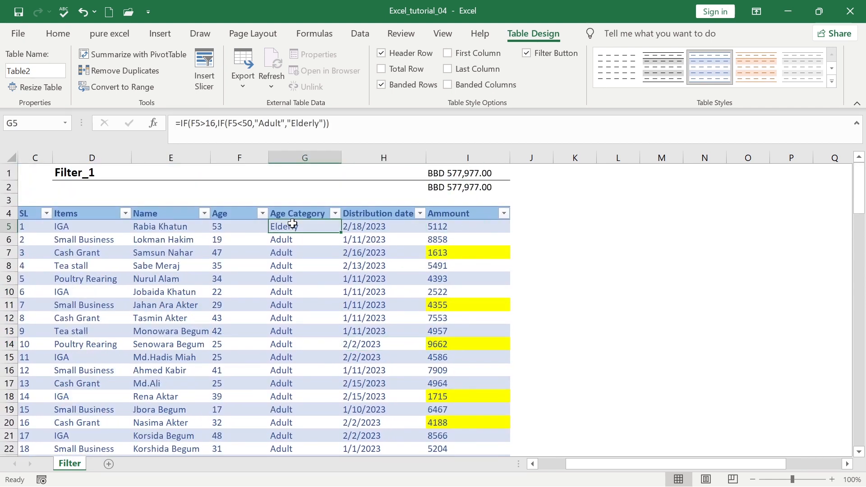
{"action": "left_click", "coordinate": [236, 227]}
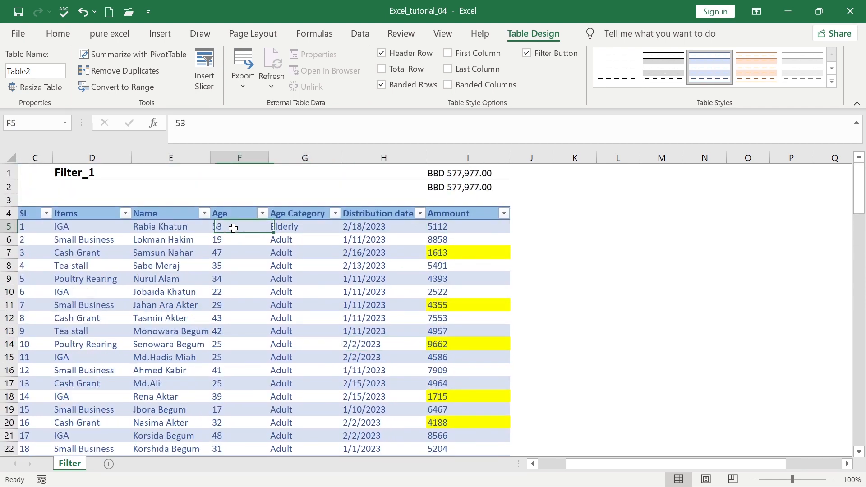
{"action": "left_click", "coordinate": [169, 231]}
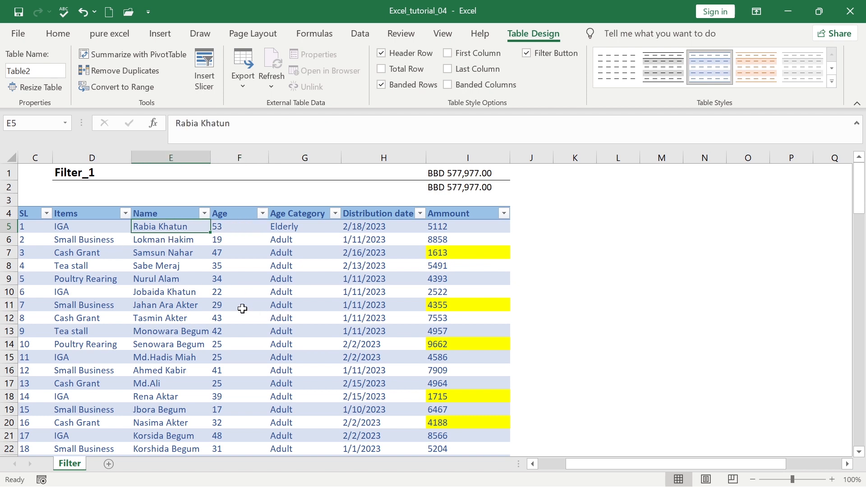
Filter the Items column to show only IGA rows, 28 of 108 records
{"action": "left_click", "coordinate": [125, 213]}
{"action": "left_click", "coordinate": [177, 339]}
{"action": "left_click", "coordinate": [177, 363]}
{"action": "left_click", "coordinate": [224, 467]}
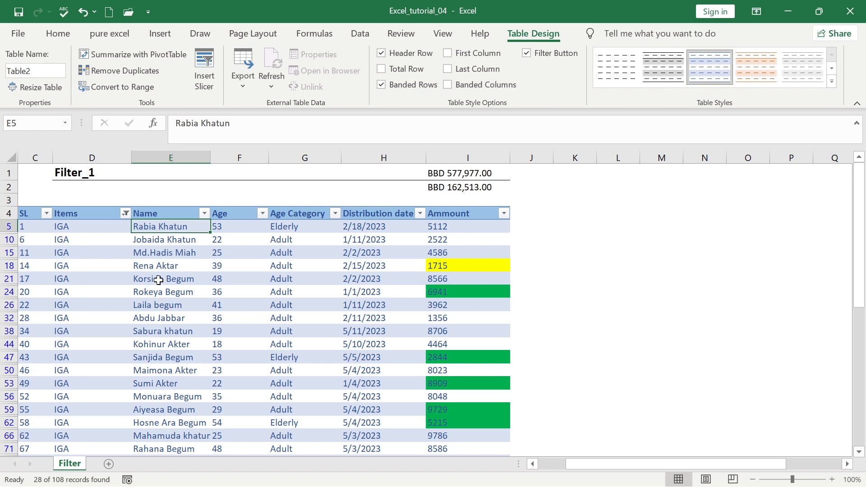
Clear the Items column filter so all 108 rows show again
{"action": "left_click", "coordinate": [161, 267]}
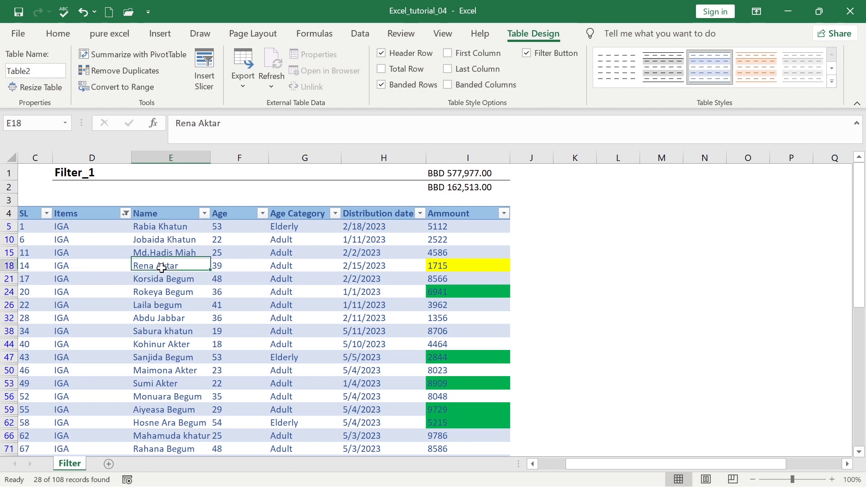
{"action": "left_click", "coordinate": [125, 214]}
{"action": "left_click", "coordinate": [183, 269]}
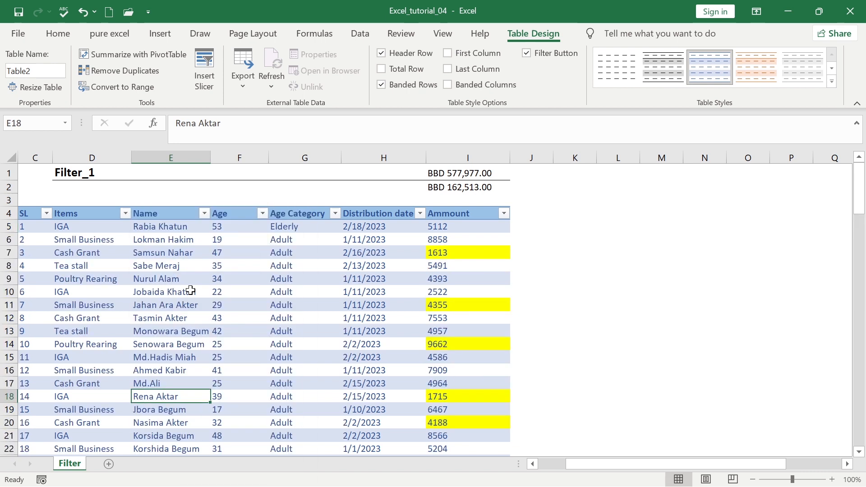
{"action": "left_click", "coordinate": [187, 289]}
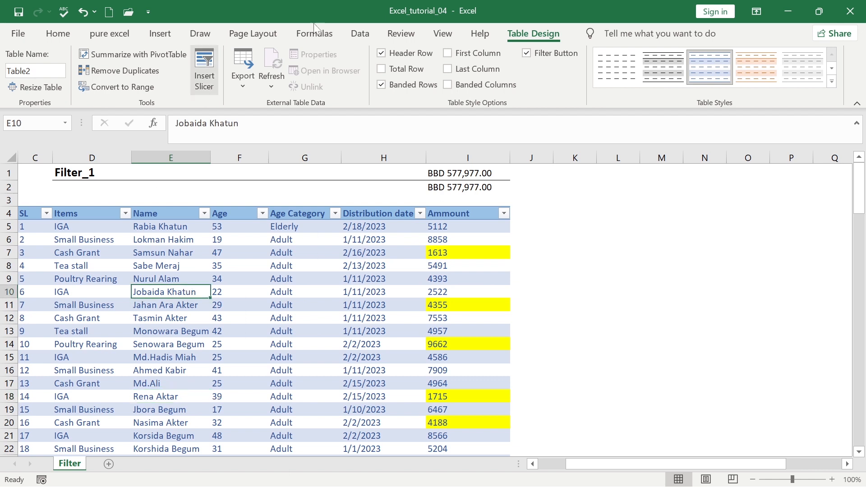
Turn on the table's Total Row, summing Ammount to 577977
{"action": "left_click", "coordinate": [442, 33]}
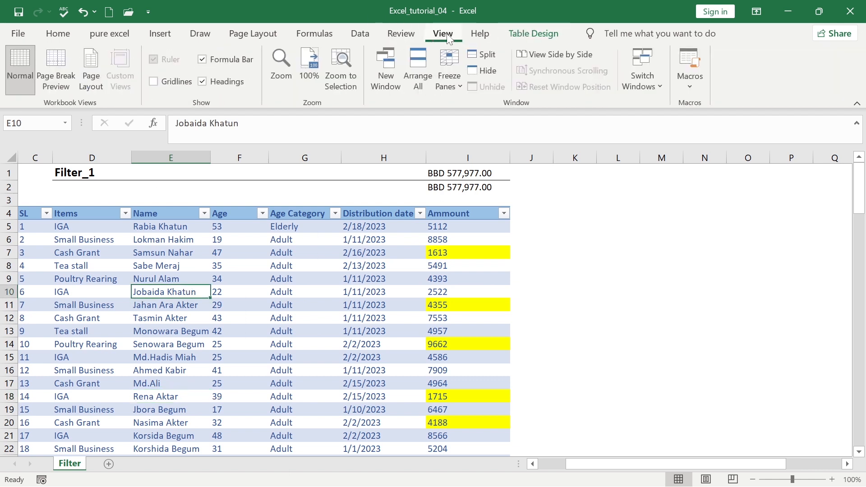
{"action": "left_click", "coordinate": [534, 33]}
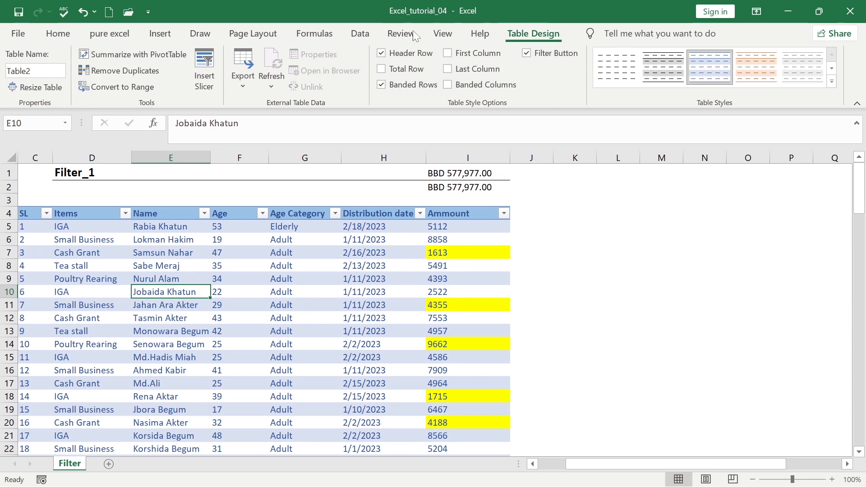
{"action": "left_click", "coordinate": [382, 70]}
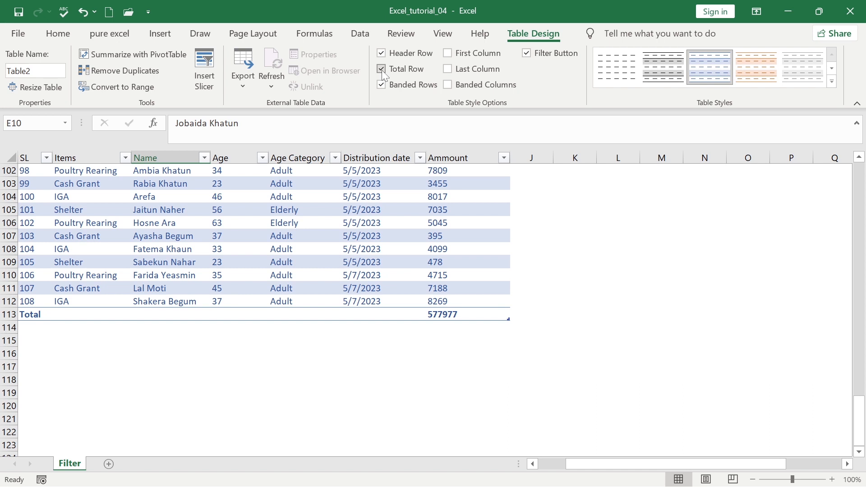
Set the Items column's Total-row cell to Count
{"action": "left_click", "coordinate": [181, 249]}
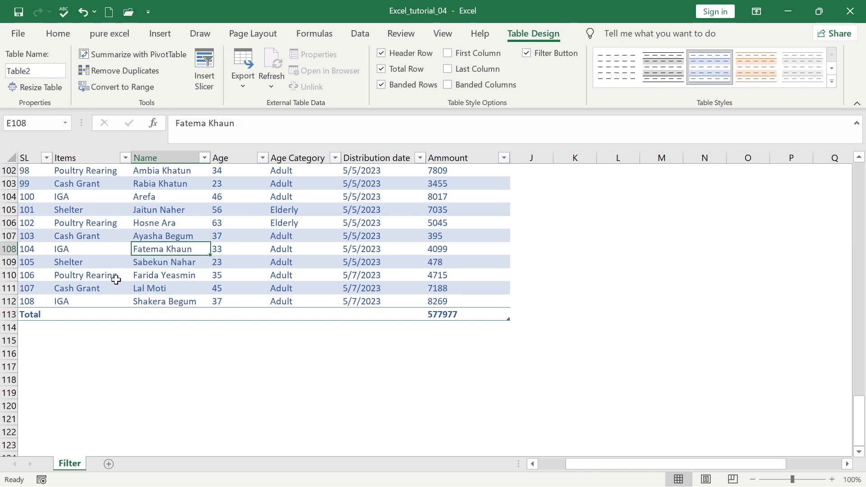
{"action": "scroll", "coordinate": [118, 283], "scroll_direction": "up", "scroll_amount": 11}
{"action": "scroll", "coordinate": [144, 294], "scroll_direction": "down", "scroll_amount": 7}
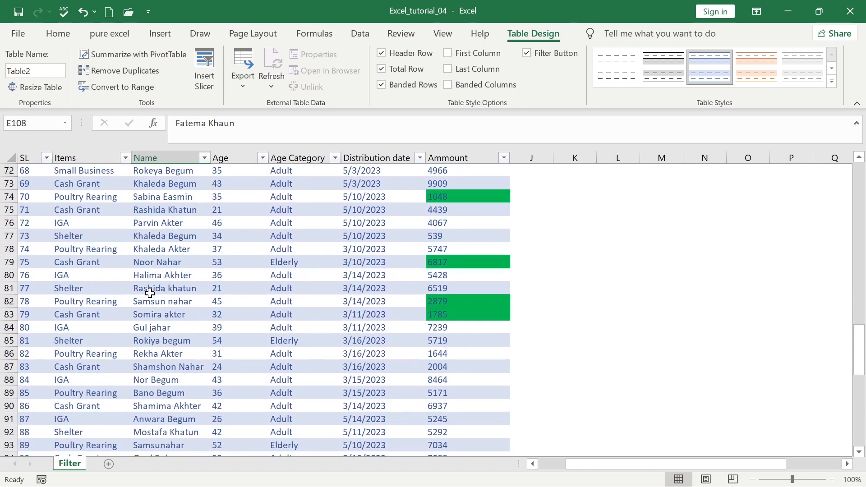
{"action": "scroll", "coordinate": [149, 308], "scroll_direction": "down", "scroll_amount": 7}
{"action": "scroll", "coordinate": [145, 310], "scroll_direction": "up", "scroll_amount": 2}
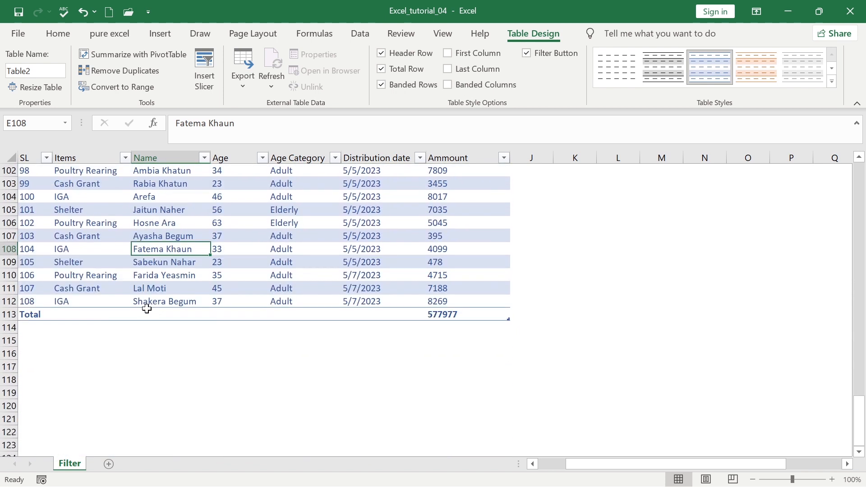
{"action": "left_click", "coordinate": [70, 313]}
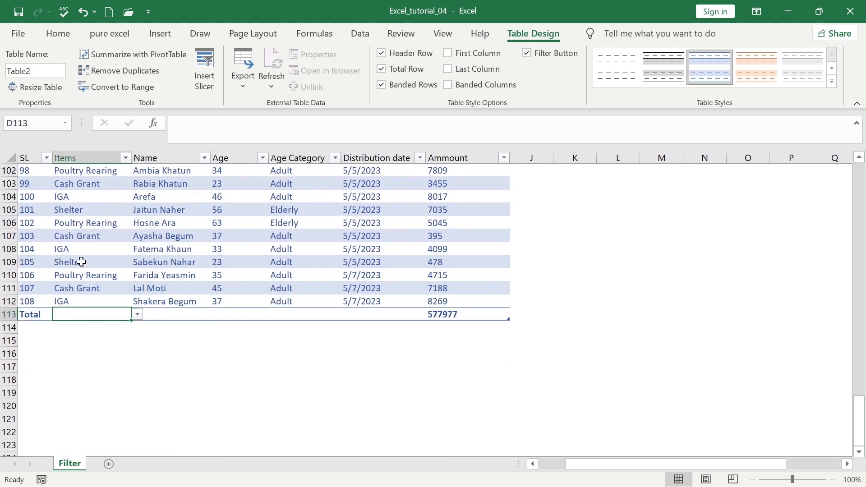
{"action": "left_click", "coordinate": [137, 315]}
{"action": "left_click", "coordinate": [81, 345]}
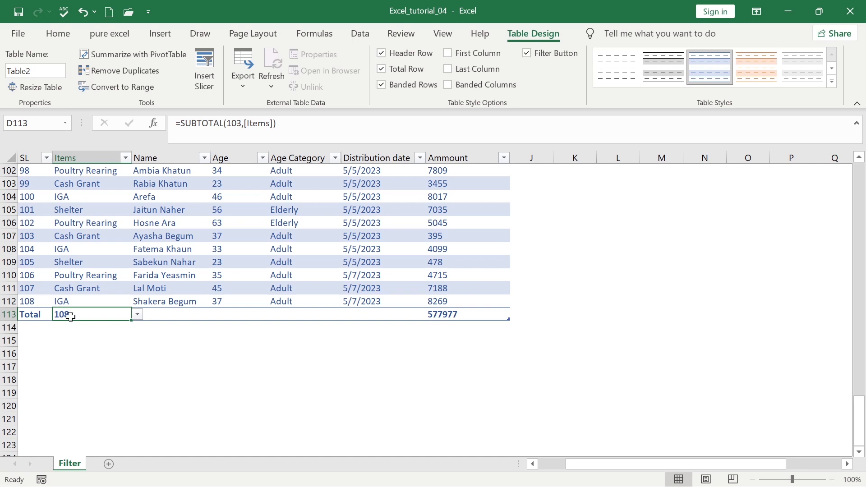
Set the Name column's Total-row cell to Count, showing 108
{"action": "left_click", "coordinate": [187, 316]}
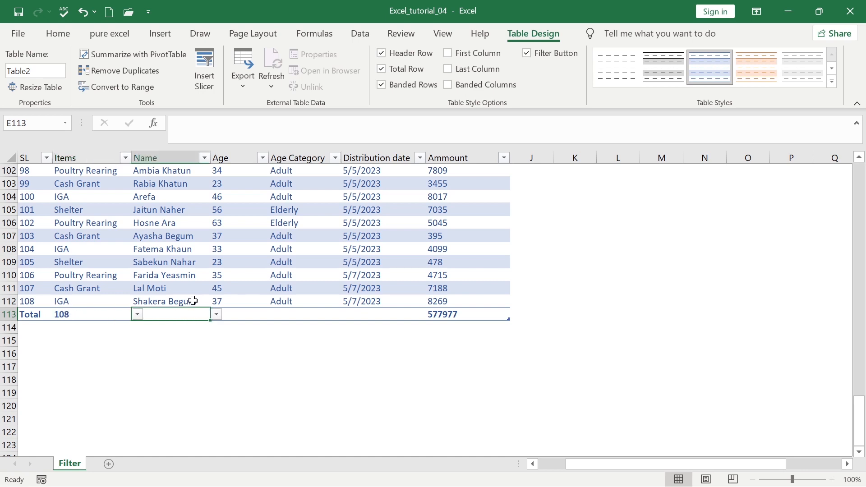
{"action": "left_click", "coordinate": [160, 271]}
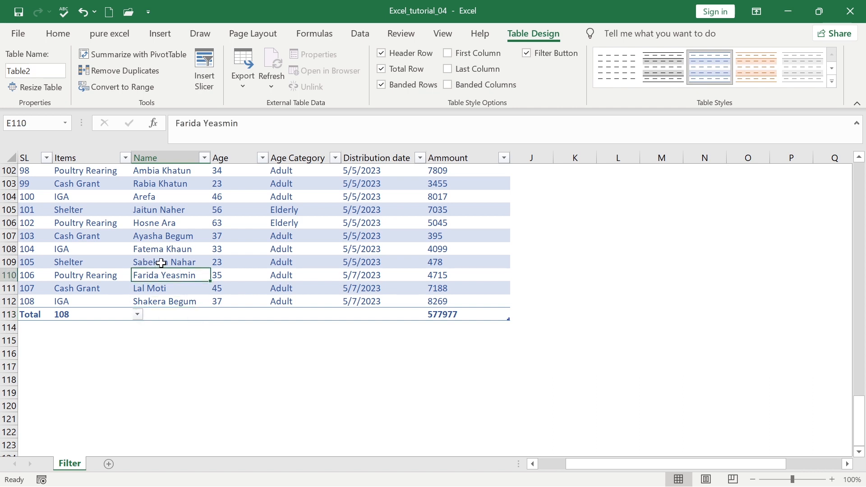
{"action": "left_click", "coordinate": [161, 263]}
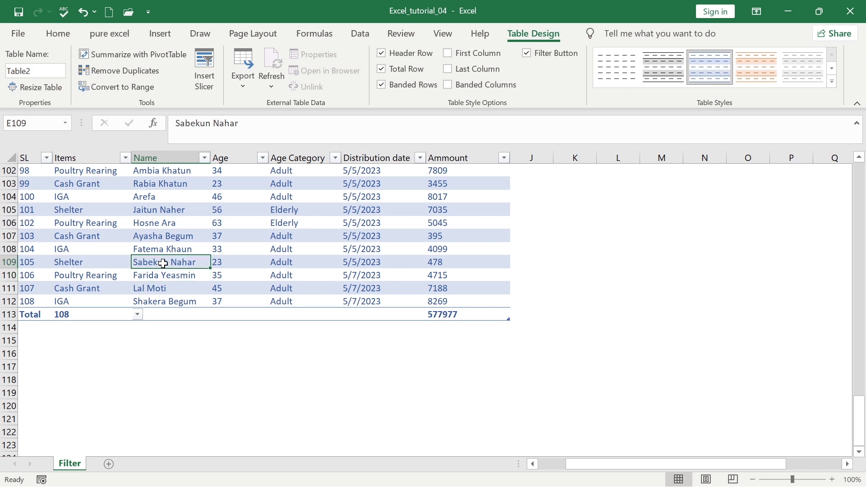
{"action": "left_click", "coordinate": [163, 235]}
{"action": "left_click", "coordinate": [165, 249]}
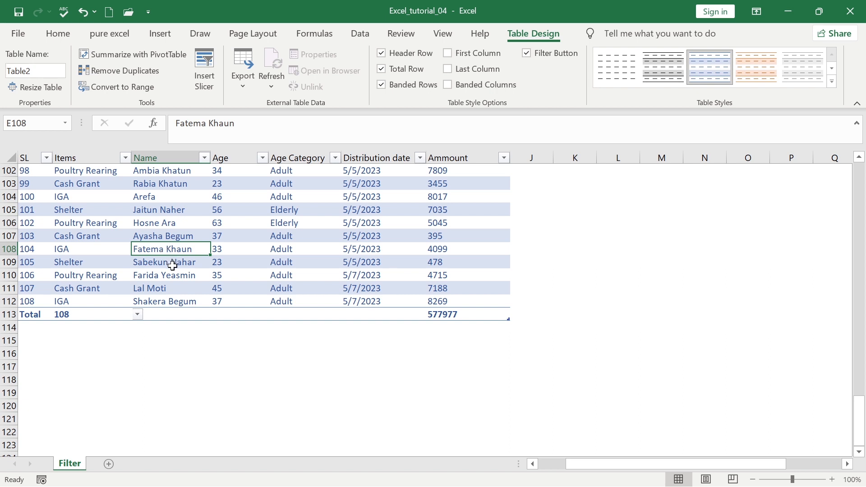
{"action": "left_click", "coordinate": [171, 313]}
{"action": "left_click", "coordinate": [217, 314]}
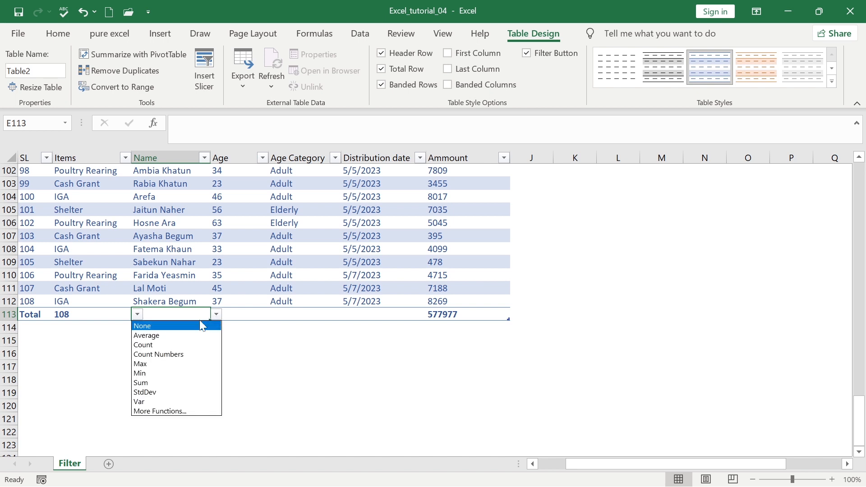
{"action": "left_click", "coordinate": [160, 345]}
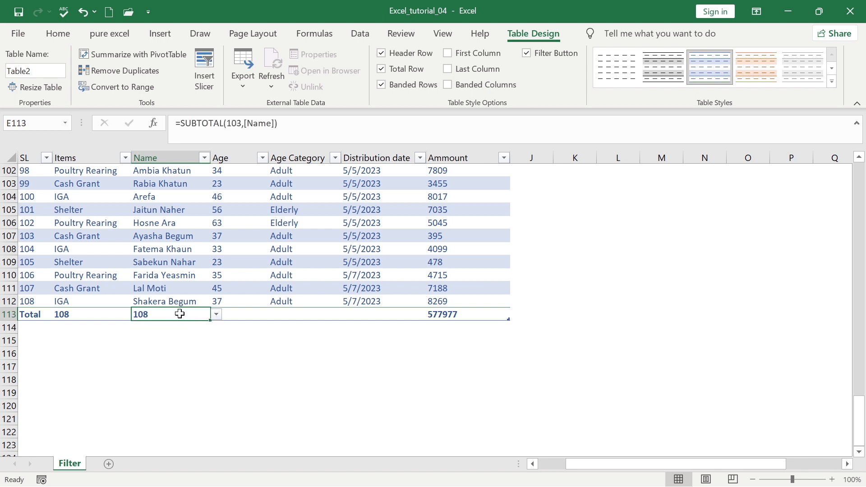
Set the Age total to Average (37.26851852) and the Age Category total to Count (108)
{"action": "left_click", "coordinate": [229, 314]}
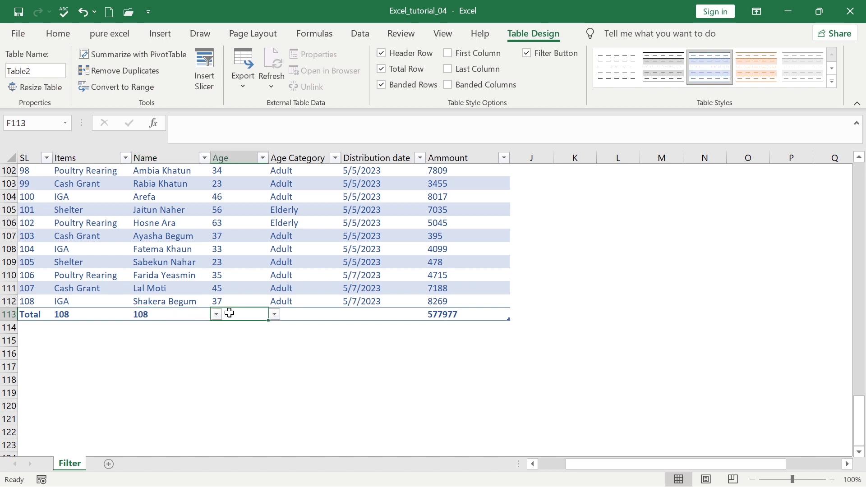
{"action": "left_click", "coordinate": [275, 314]}
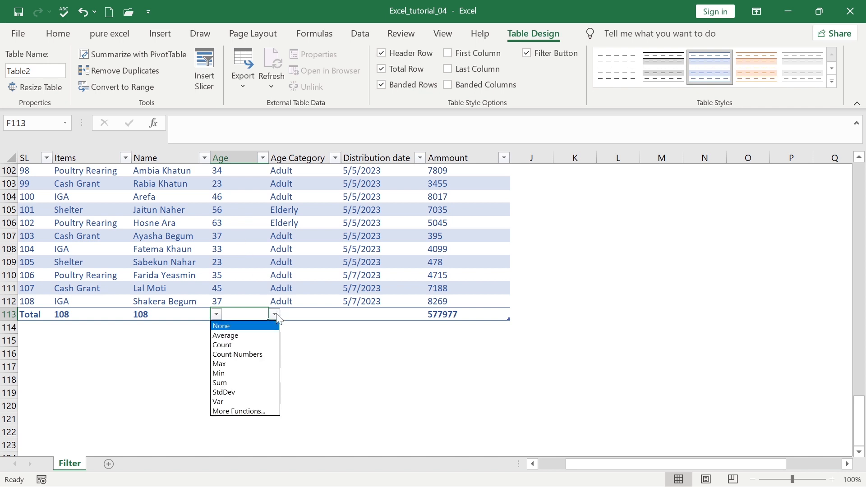
{"action": "left_click", "coordinate": [235, 335]}
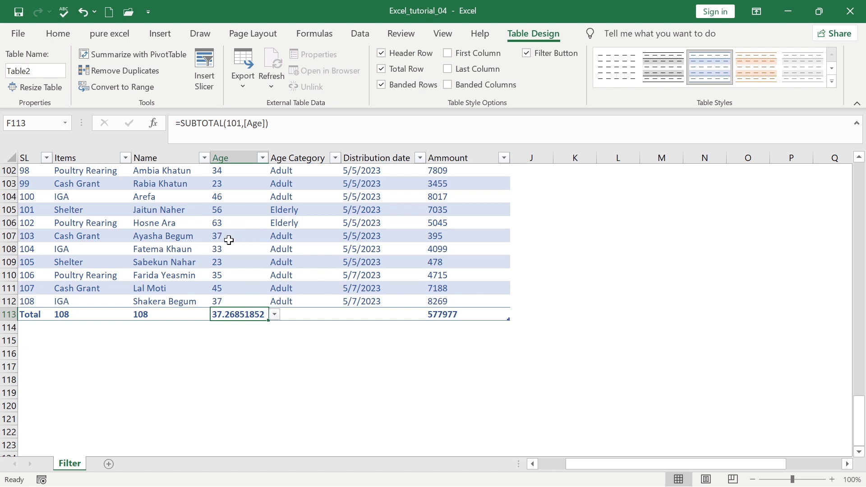
{"action": "left_click", "coordinate": [304, 312]}
{"action": "left_click", "coordinate": [347, 314]}
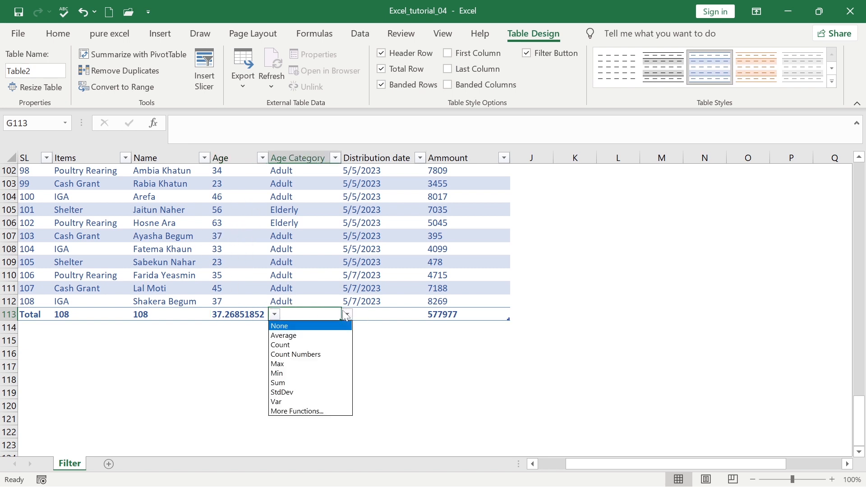
{"action": "left_click", "coordinate": [328, 346]}
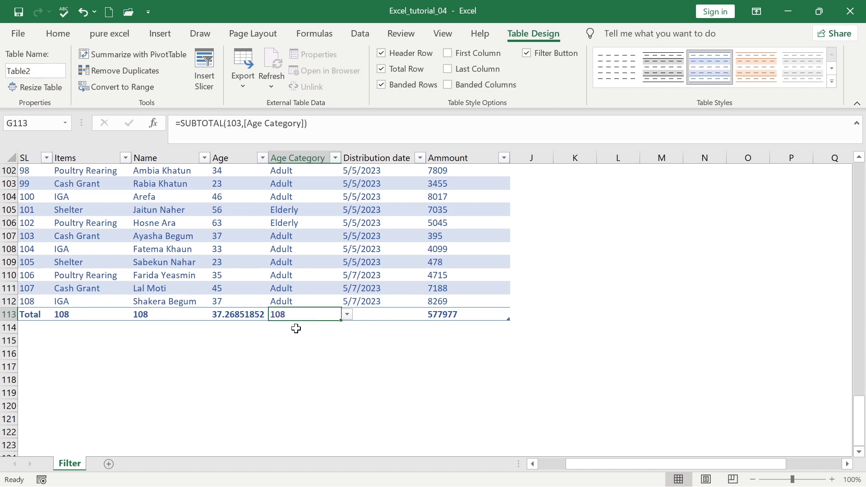
Leave the Distribution date total at None and keep the Ammount total as Sum
{"action": "left_click", "coordinate": [363, 314]}
{"action": "left_click", "coordinate": [439, 314]}
{"action": "left_click", "coordinate": [420, 314]}
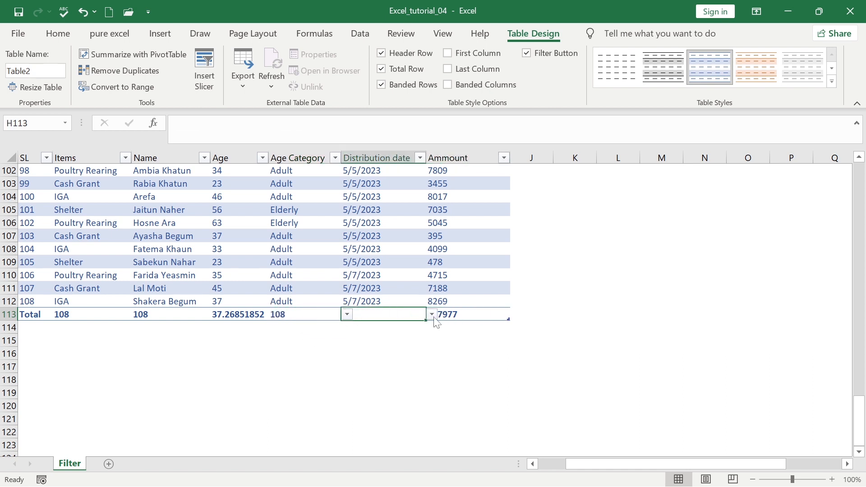
{"action": "left_click", "coordinate": [432, 314]}
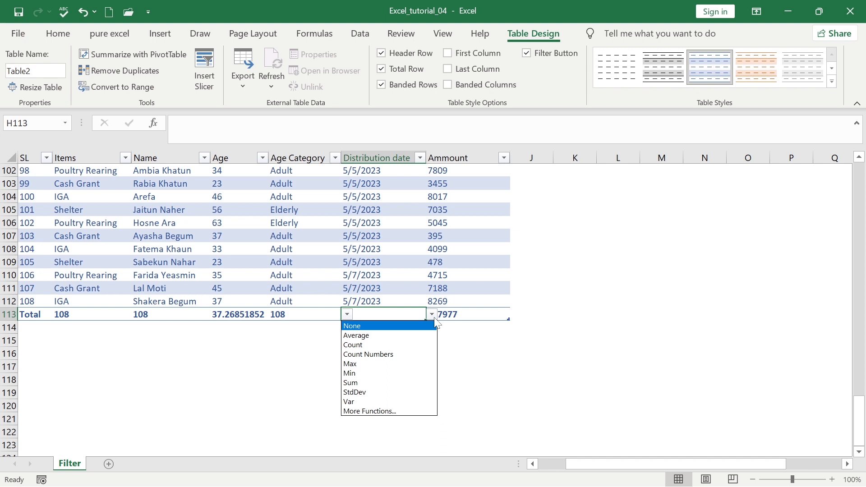
{"action": "left_click", "coordinate": [479, 316]}
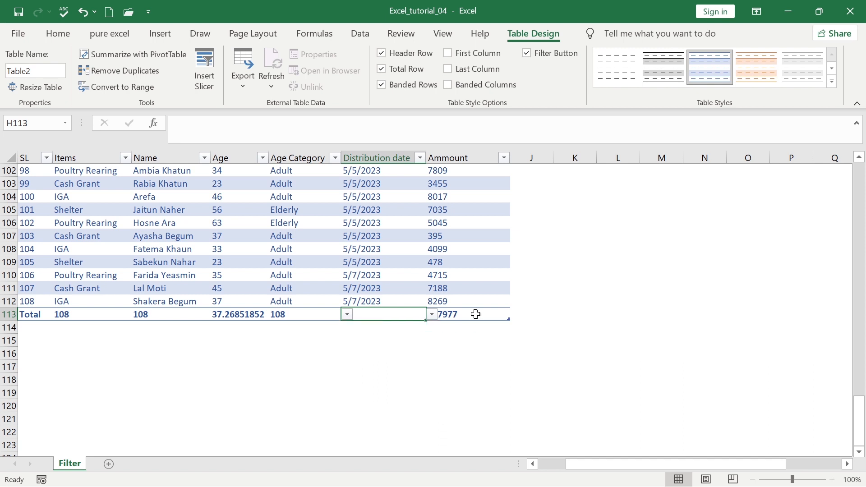
{"action": "left_click", "coordinate": [482, 314]}
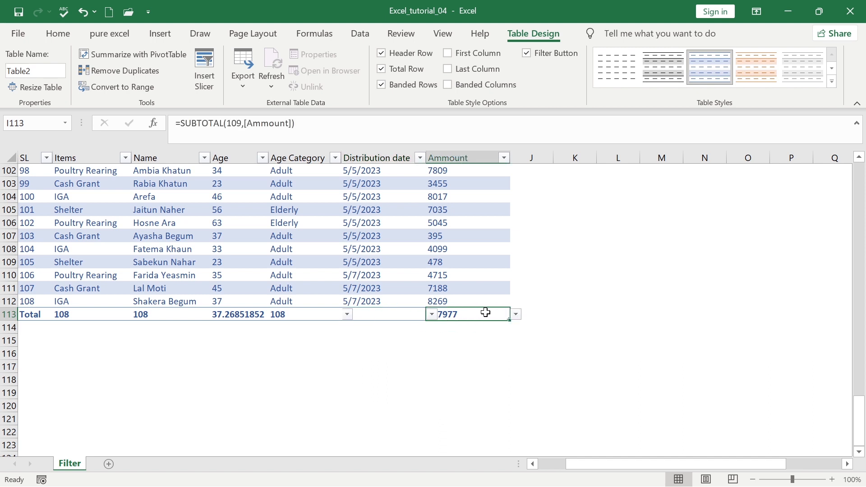
{"action": "left_click", "coordinate": [517, 317]}
{"action": "scroll", "coordinate": [169, 179], "scroll_direction": "up", "scroll_amount": 5}
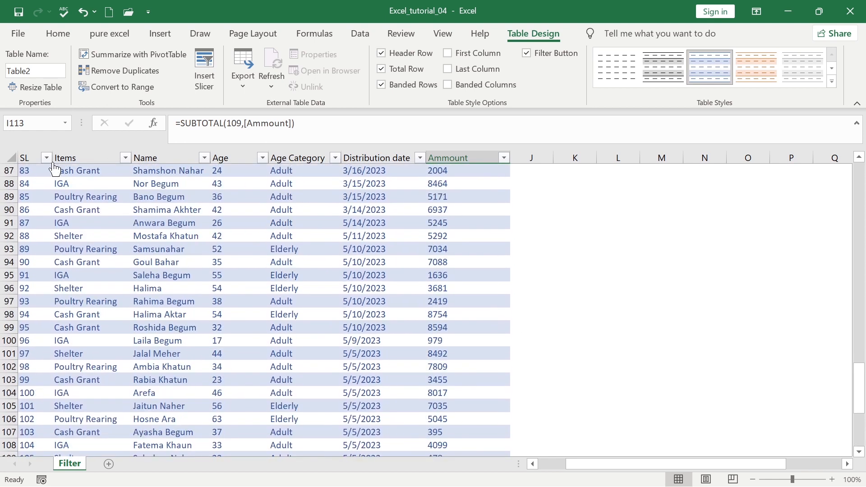
{"action": "left_click", "coordinate": [125, 158]}
{"action": "left_click", "coordinate": [58, 319]}
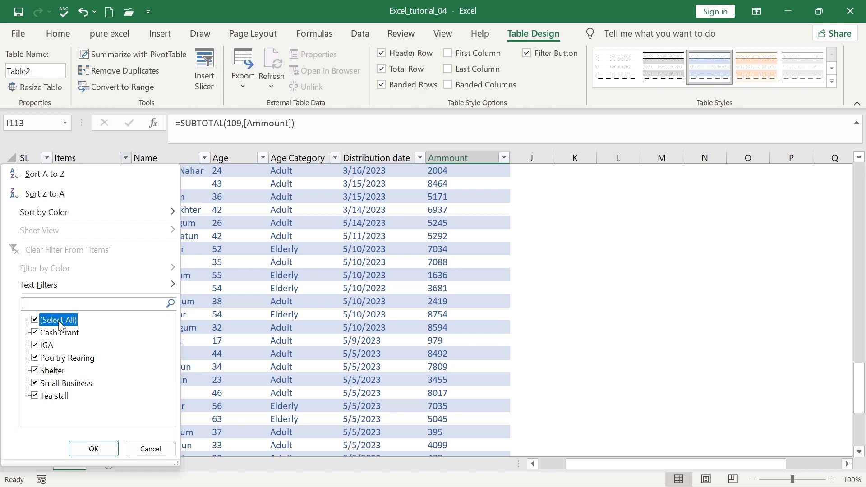
{"action": "left_click", "coordinate": [67, 357]}
{"action": "left_click", "coordinate": [93, 448]}
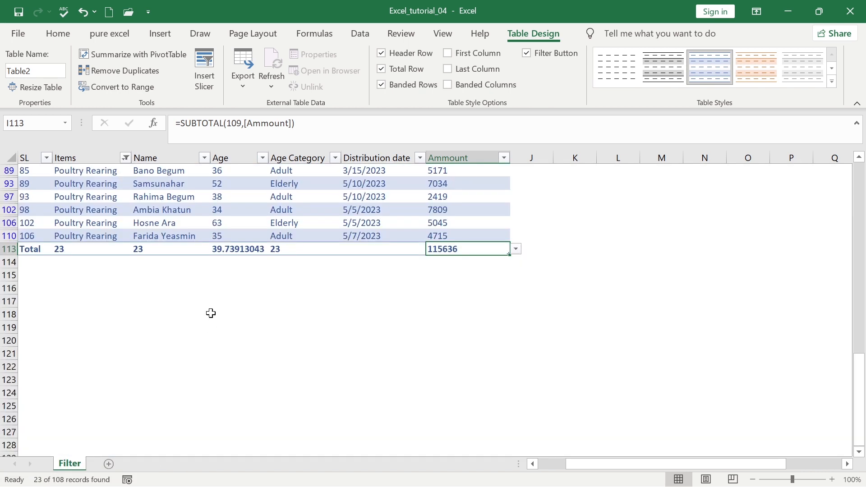
{"action": "left_click", "coordinate": [69, 251]}
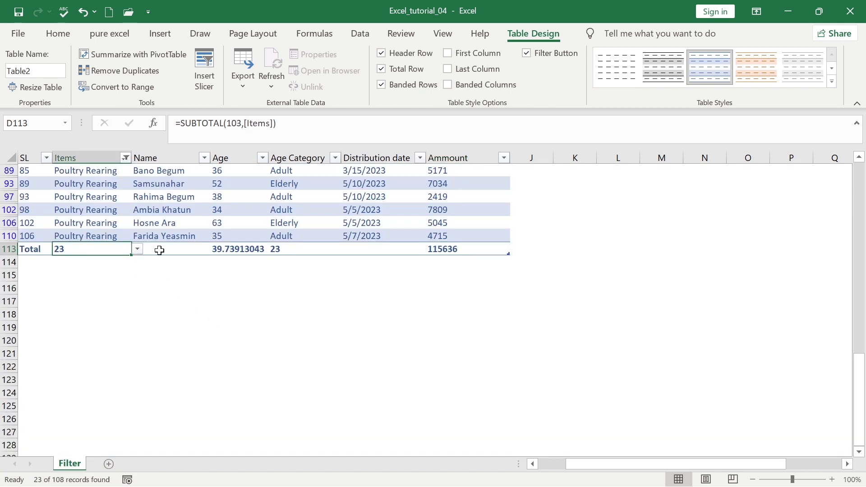
{"action": "left_click", "coordinate": [215, 250]}
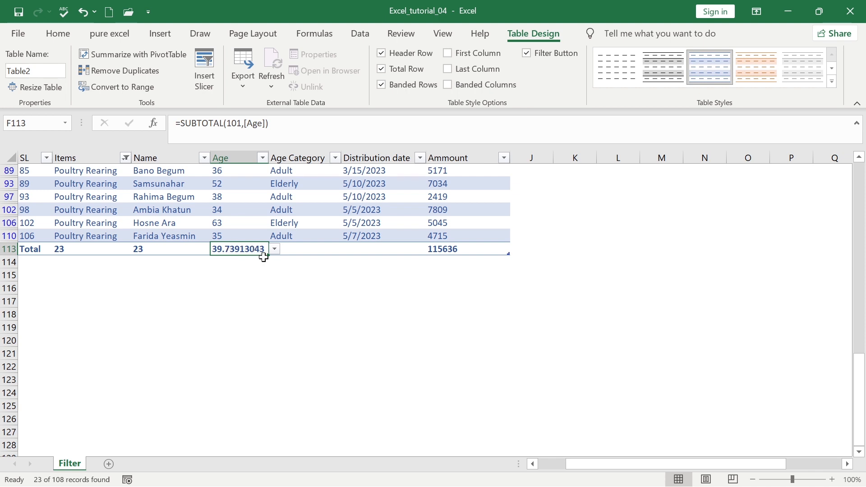
{"action": "left_click", "coordinate": [455, 249]}
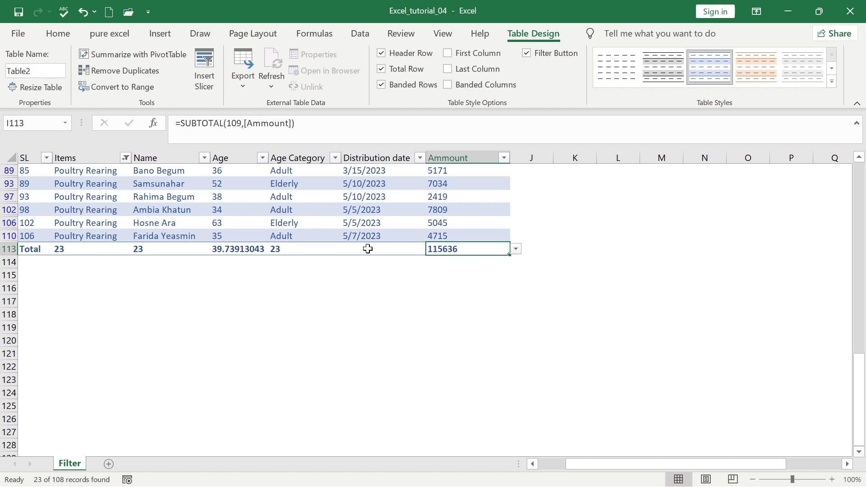
{"action": "left_click", "coordinate": [125, 158]}
{"action": "left_click", "coordinate": [108, 248]}
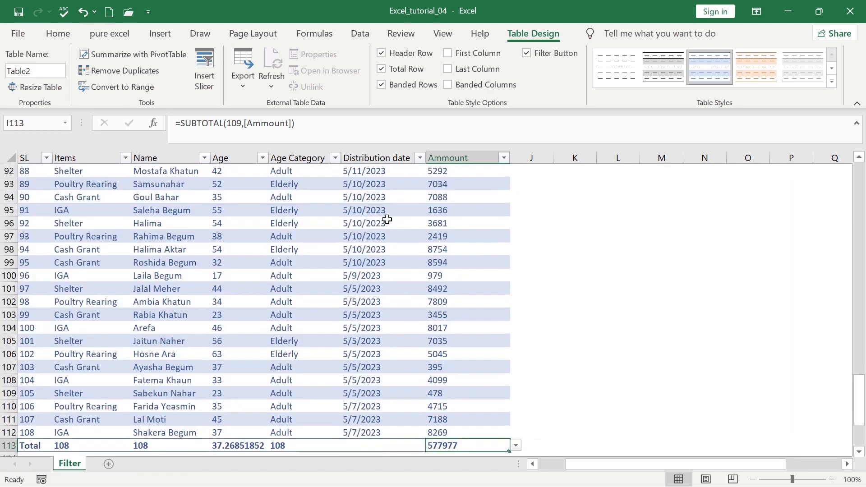
Filter the Ammount column by green cell color, leaving 12 rows totalling 64992
{"action": "left_click", "coordinate": [408, 223]}
{"action": "scroll", "coordinate": [474, 211], "scroll_direction": "up", "scroll_amount": 20}
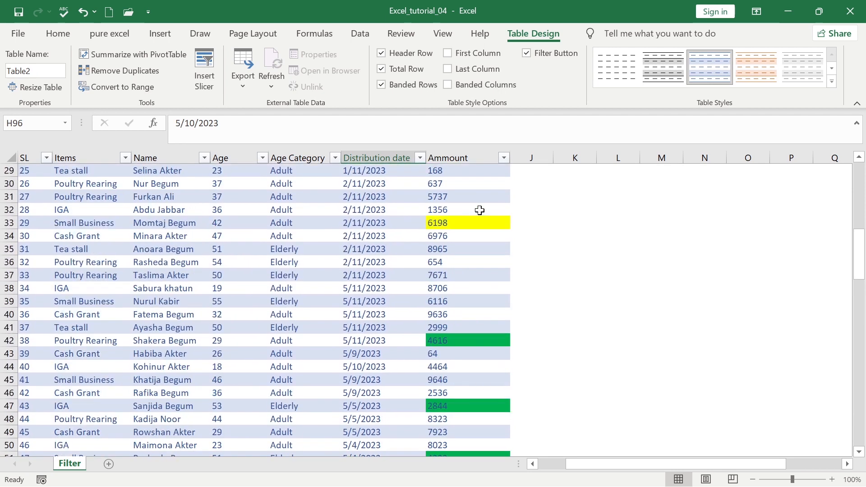
{"action": "left_click", "coordinate": [504, 157]}
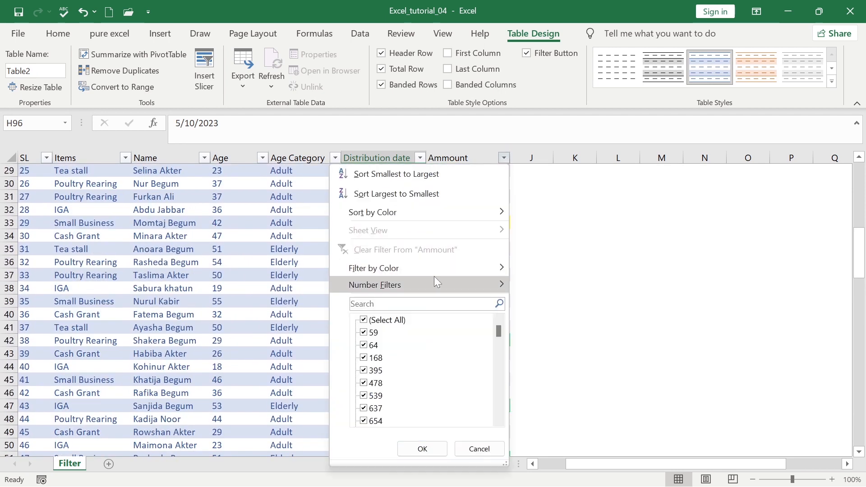
{"action": "mouse_move", "coordinate": [444, 267]}
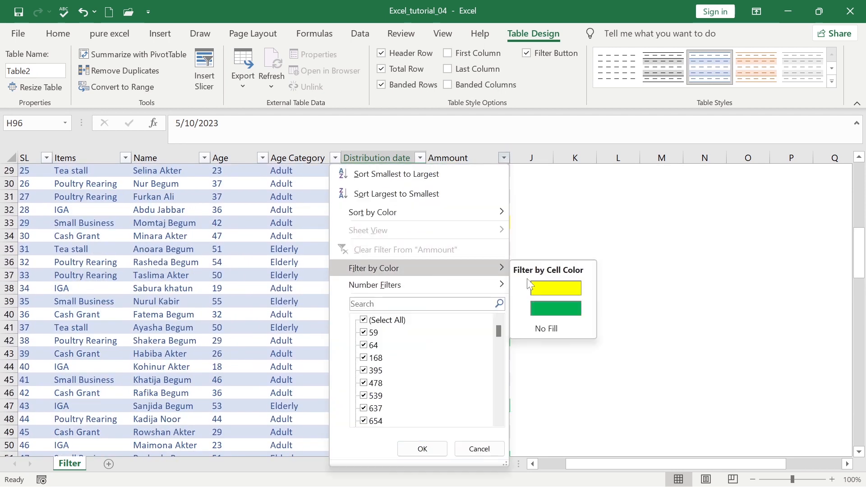
{"action": "left_click", "coordinate": [558, 312]}
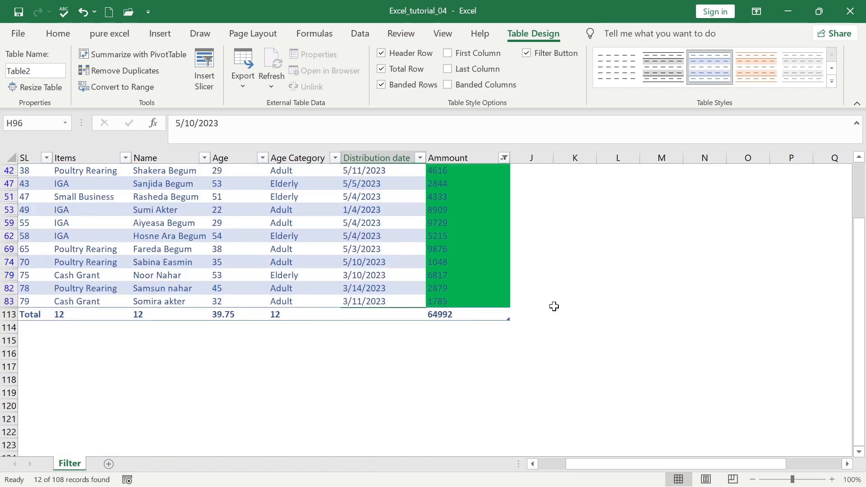
{"action": "left_click", "coordinate": [478, 259]}
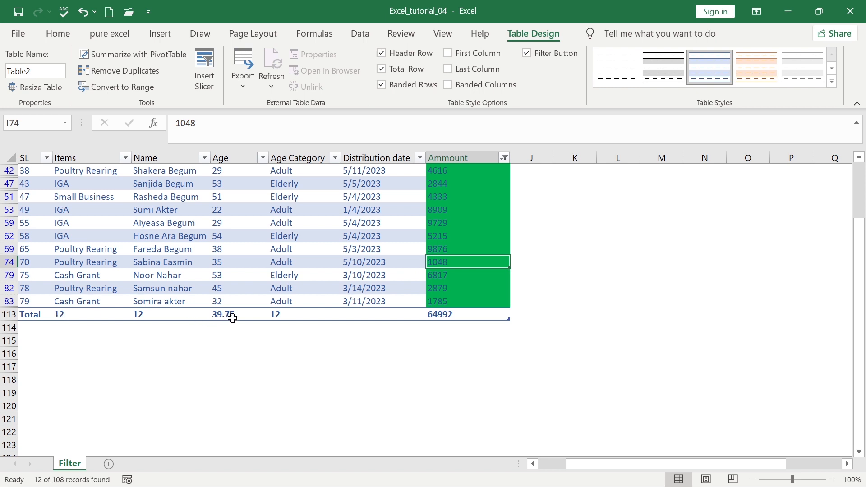
{"action": "left_click", "coordinate": [463, 312]}
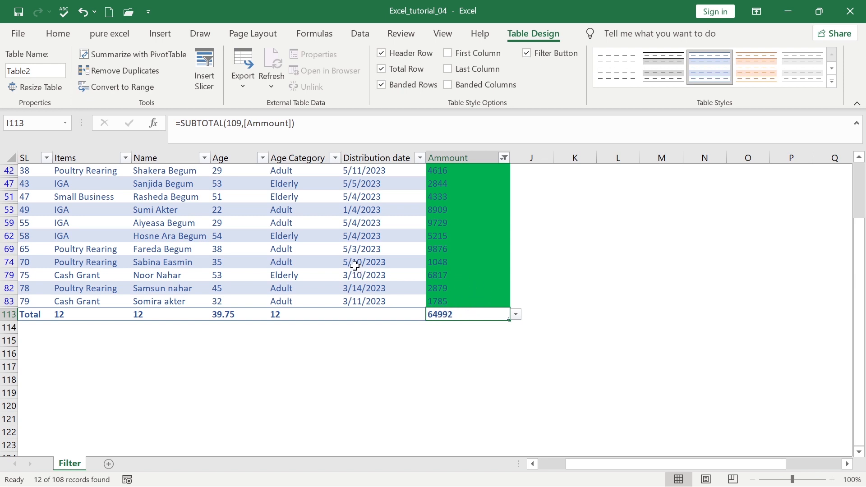
{"action": "scroll", "coordinate": [353, 252], "scroll_direction": "up", "scroll_amount": 2}
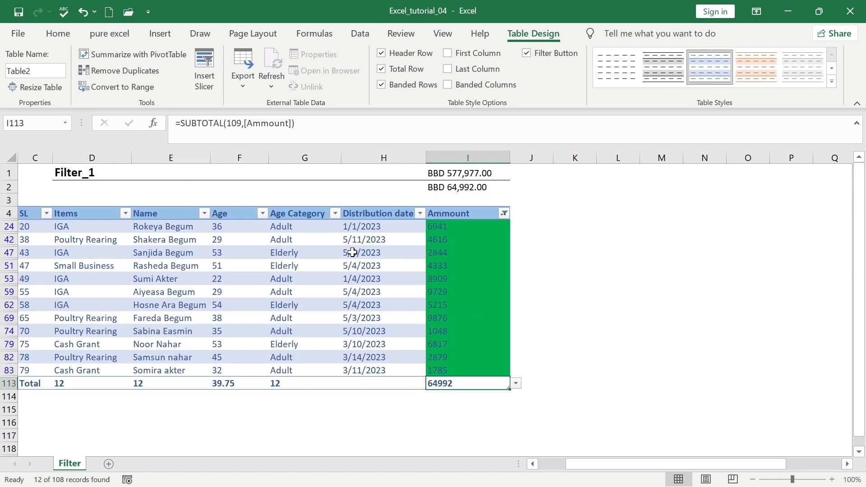